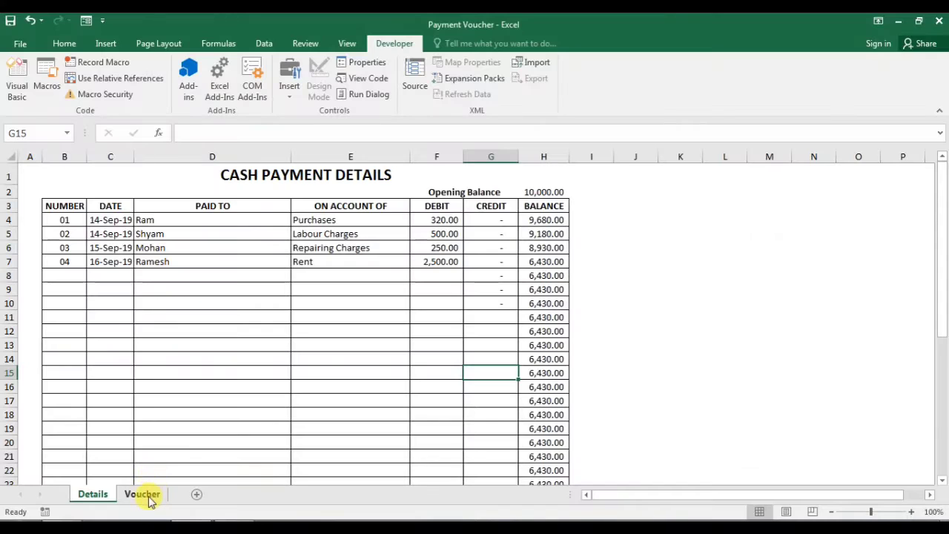
- Examine the cash payment table on the Details sheet and both voucher copies on the Voucher sheet
click(143, 494)
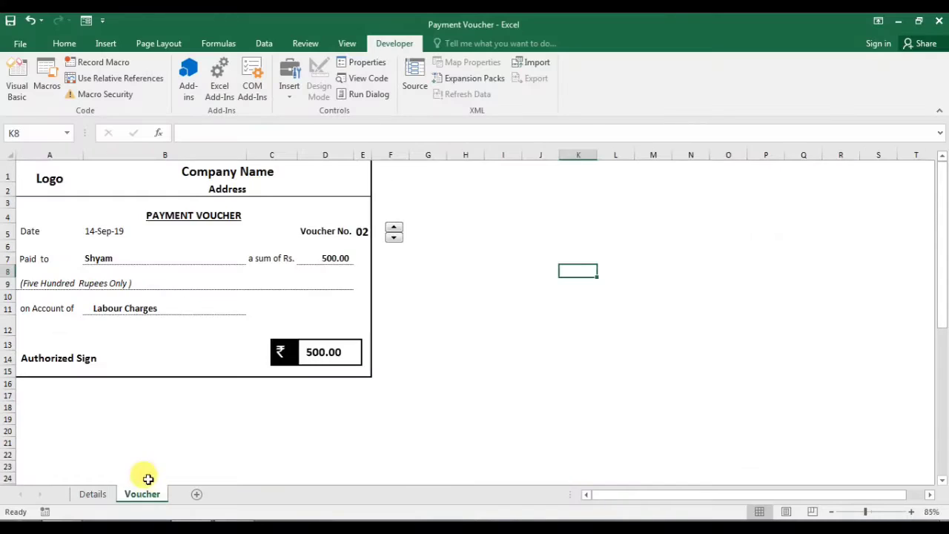
click(93, 495)
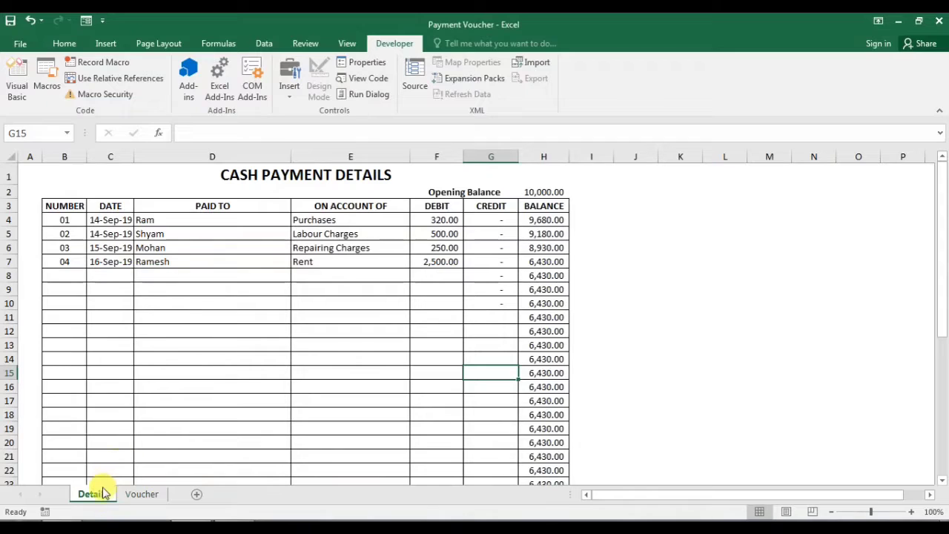
drag(253, 175, 490, 450)
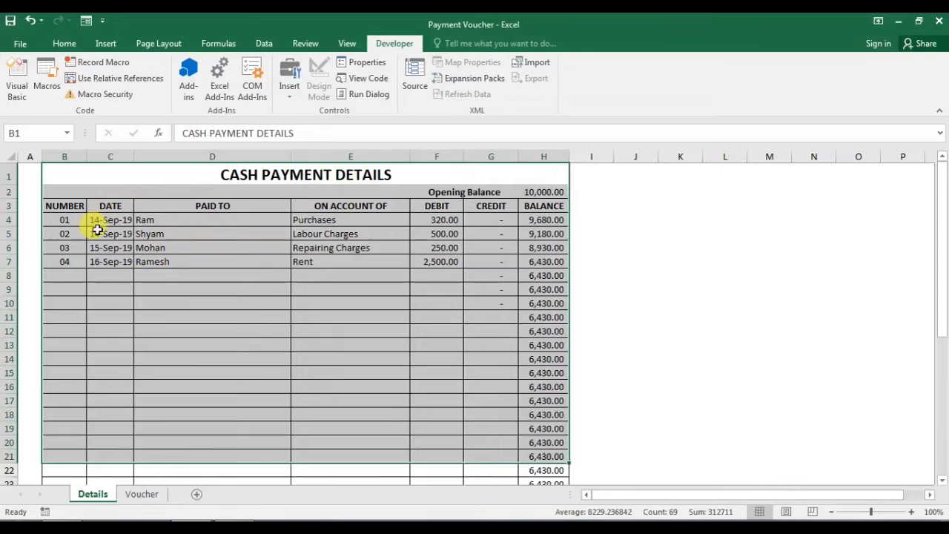
click(141, 494)
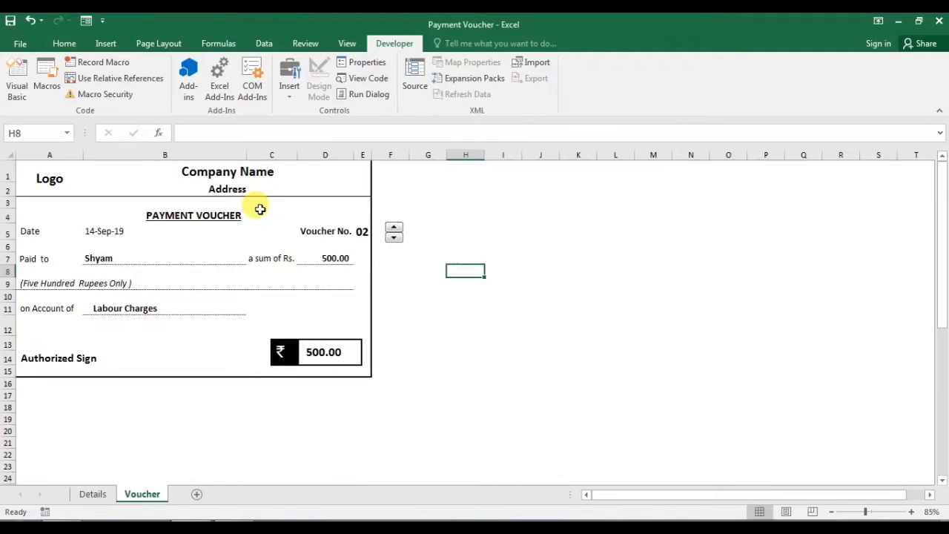
scroll(271, 265, down, 3)
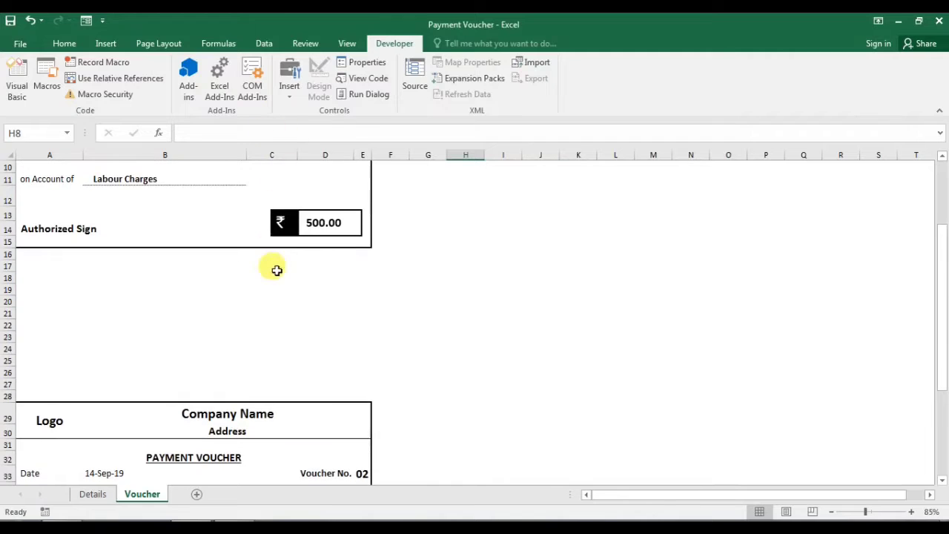
scroll(275, 269, up, 3)
scroll(311, 329, down, 6)
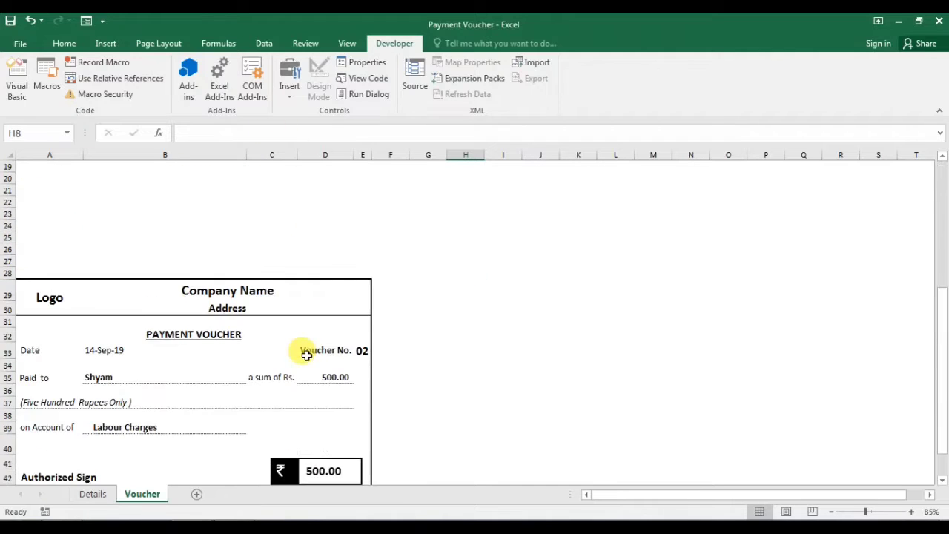
scroll(305, 350, up, 2)
scroll(304, 318, up, 4)
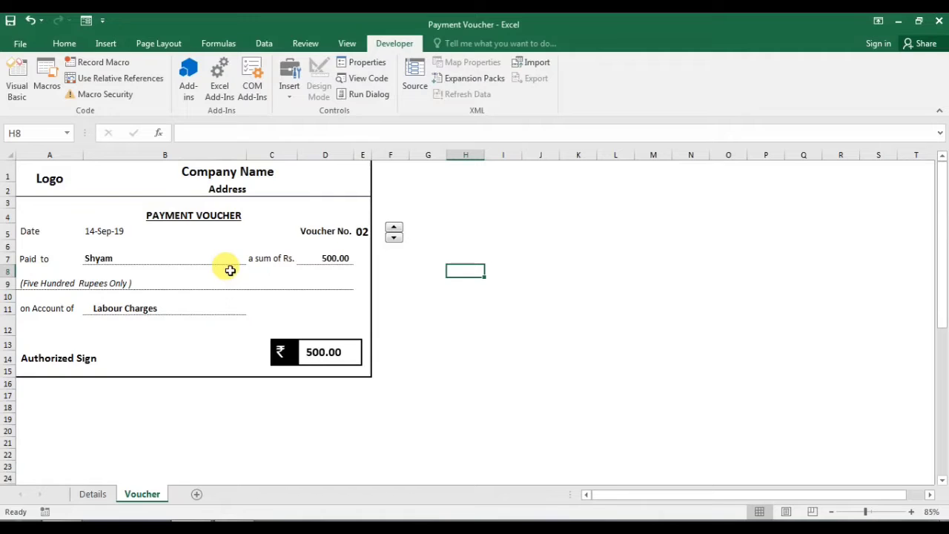
- Cycle the payment voucher through numbers 00 to 04, ending on voucher 01, and review how its fields fill in
click(395, 229)
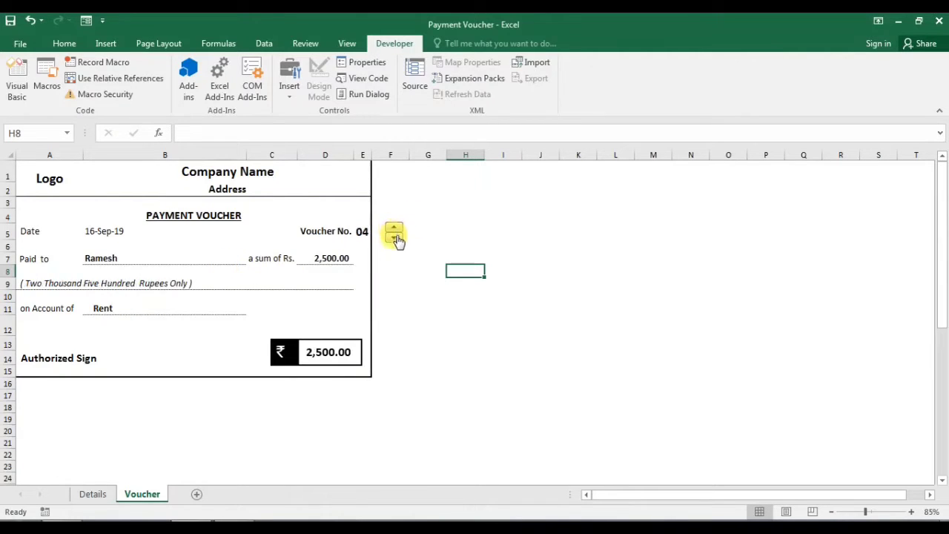
click(397, 241)
click(397, 241)
click(397, 241)
click(397, 241)
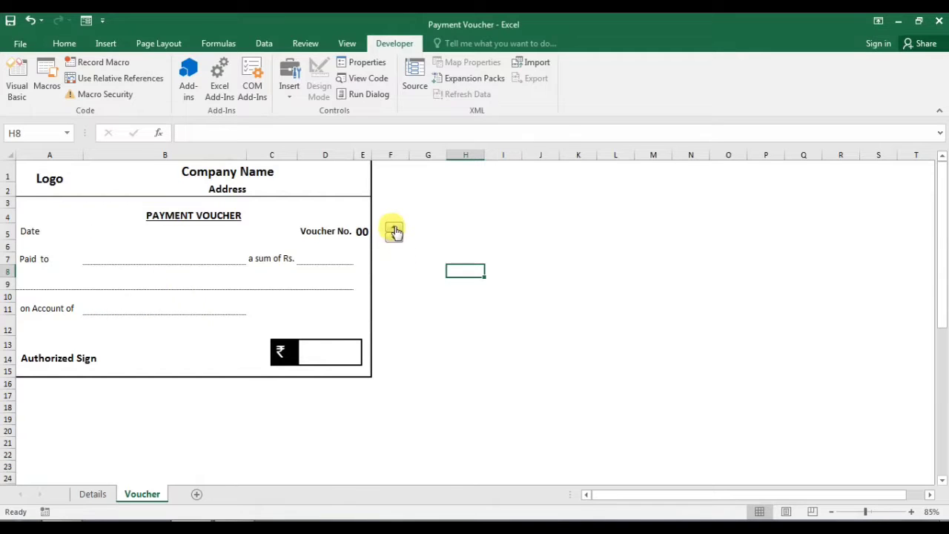
click(395, 230)
click(395, 229)
click(395, 227)
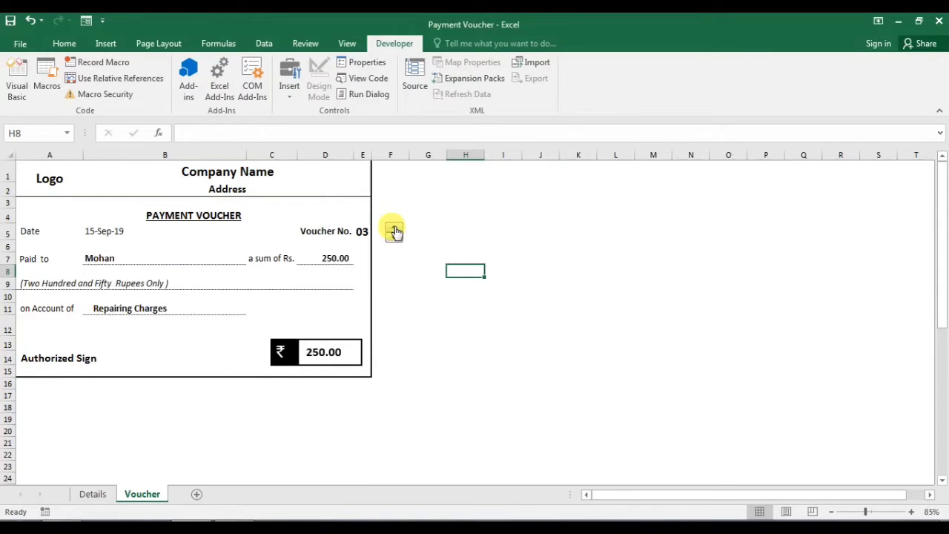
click(395, 228)
click(395, 235)
click(395, 236)
click(395, 228)
click(394, 229)
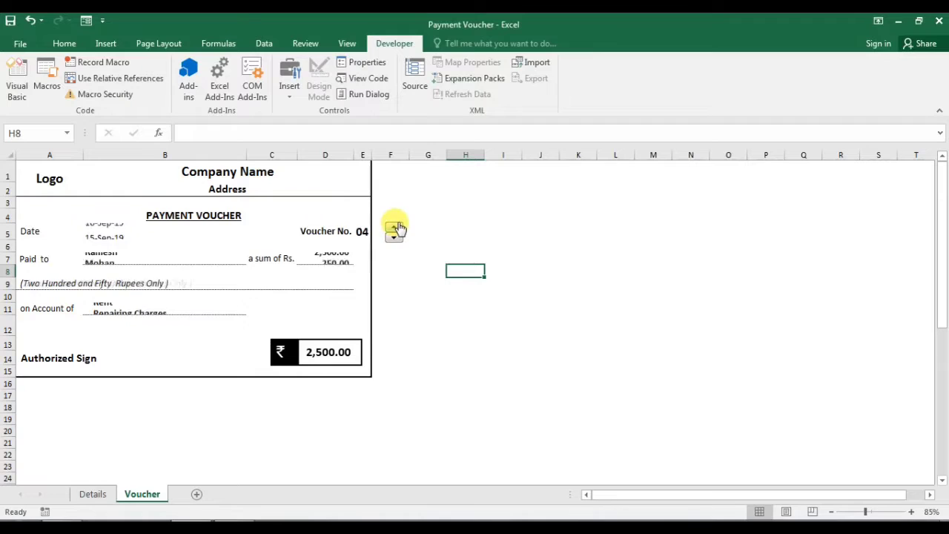
click(395, 238)
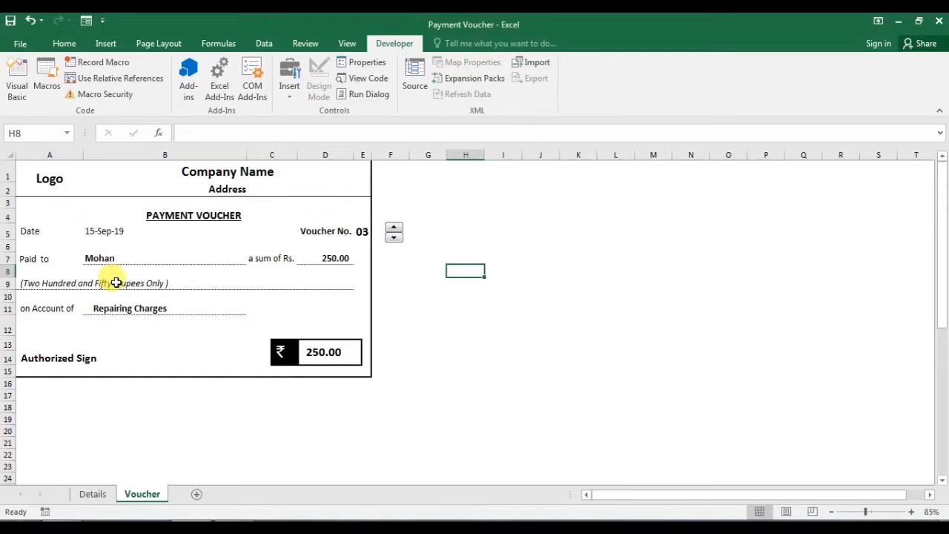
click(394, 238)
click(395, 237)
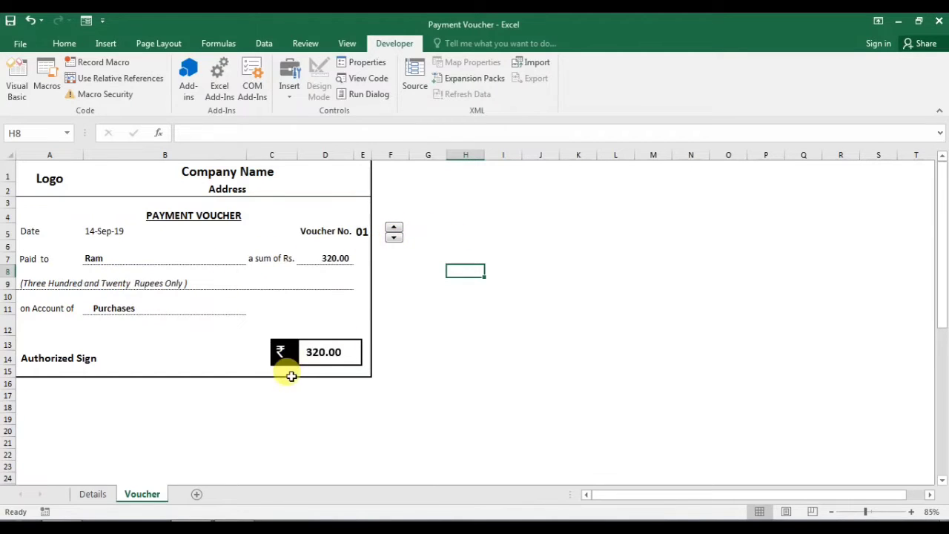
scroll(290, 371, down, 2)
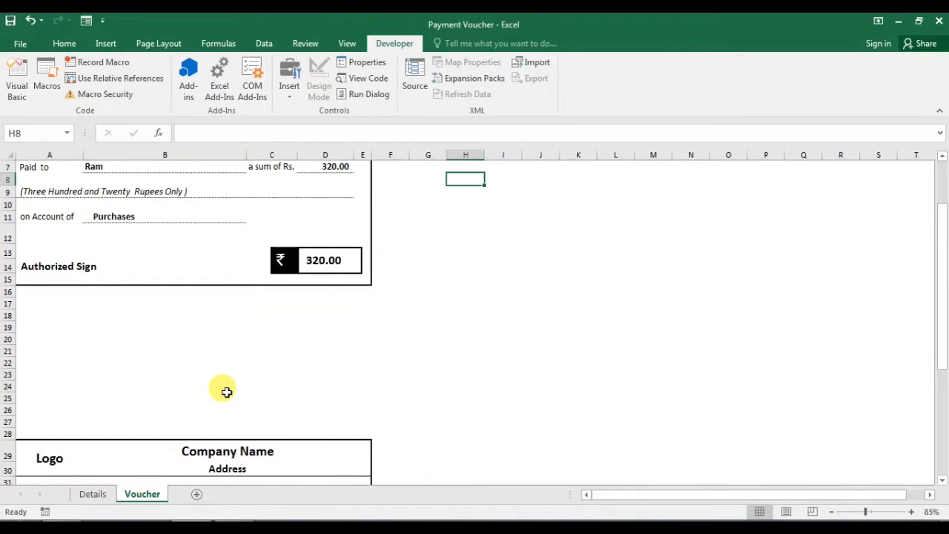
scroll(218, 400, up, 2)
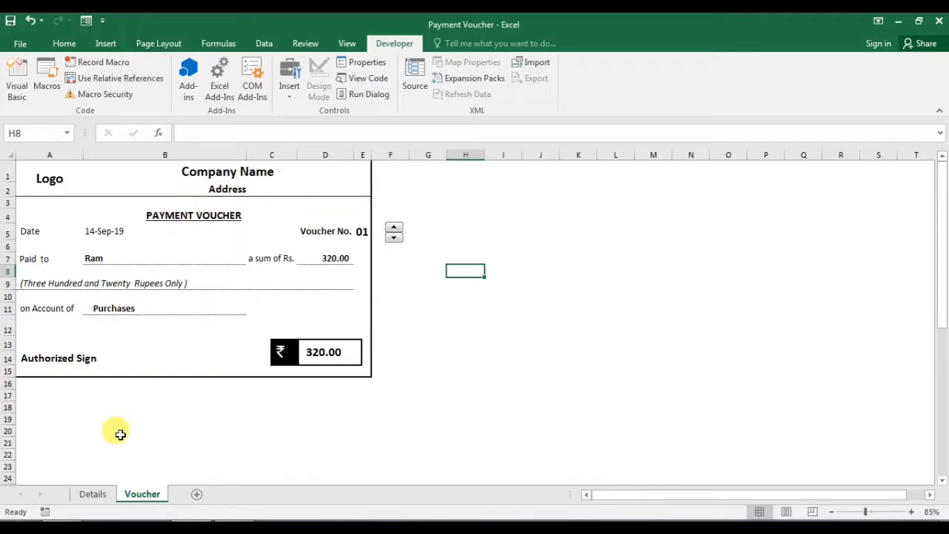
- Start a new entry in row 8 of the Details sheet with date formula +C7+1 and the payee's name
click(101, 495)
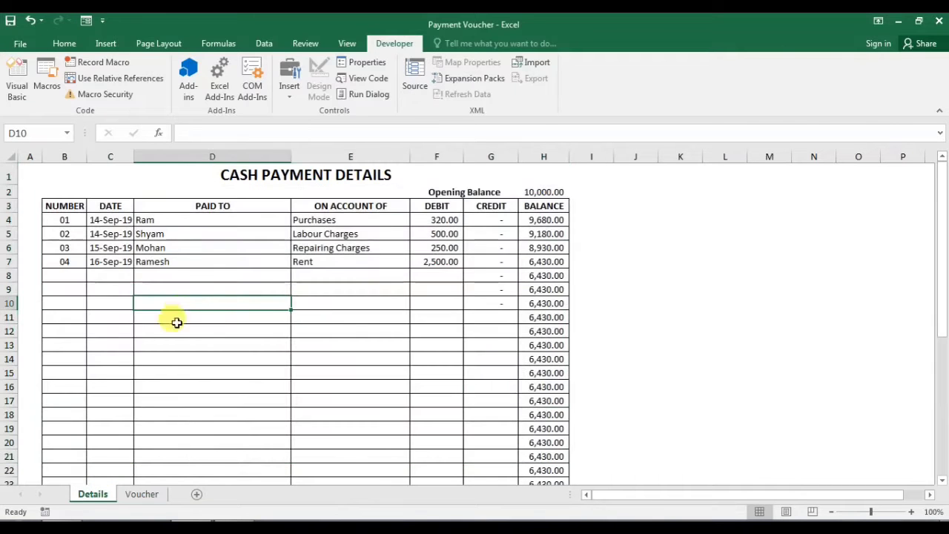
click(65, 247)
click(108, 273)
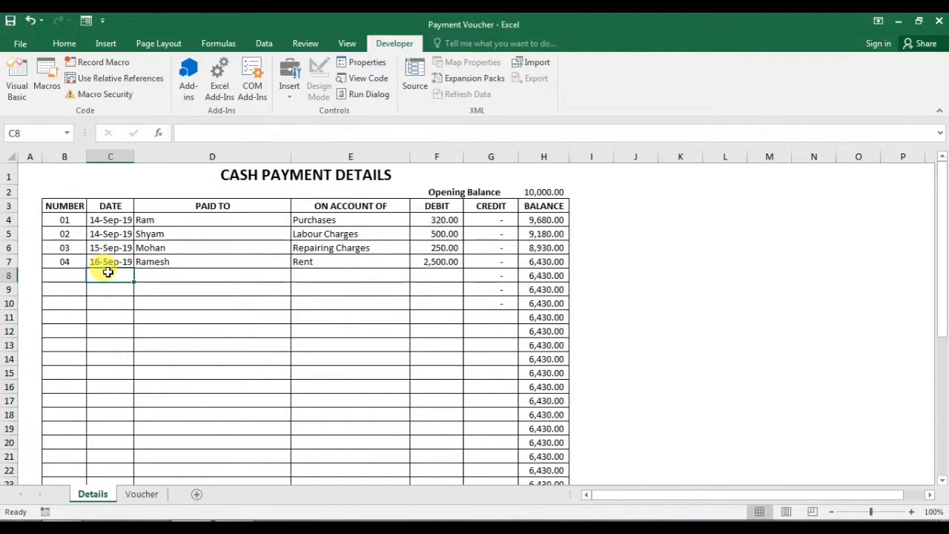
text(+)
key(Up)
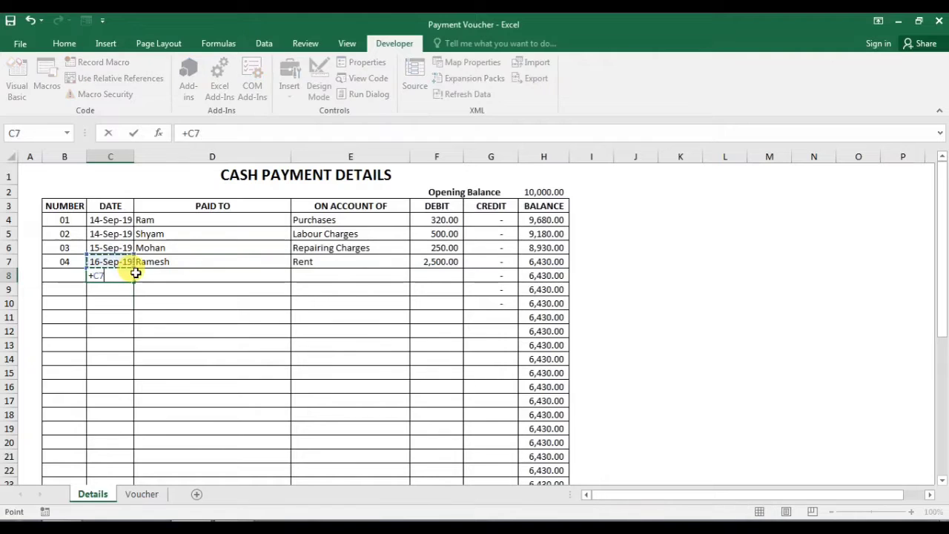
text(+1)
key(Tab)
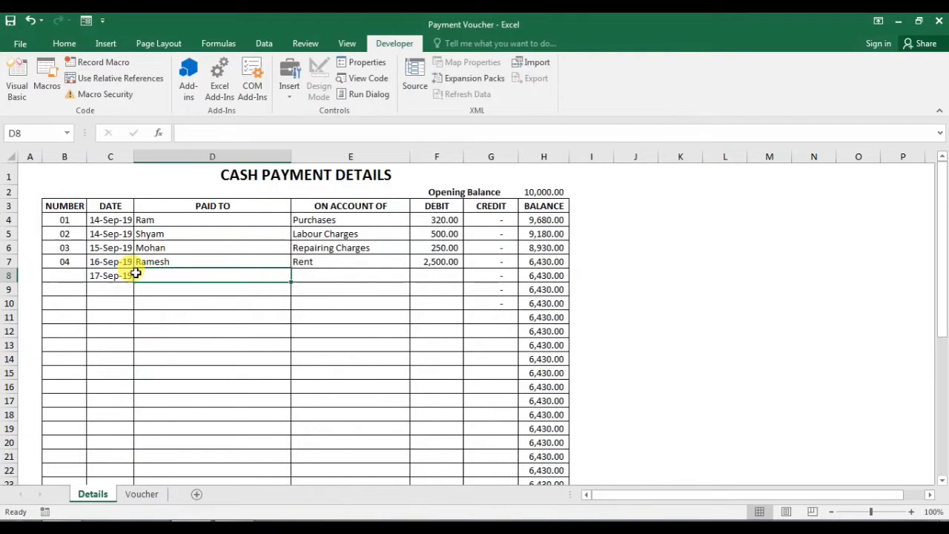
text(Dilip)
key(Tab)
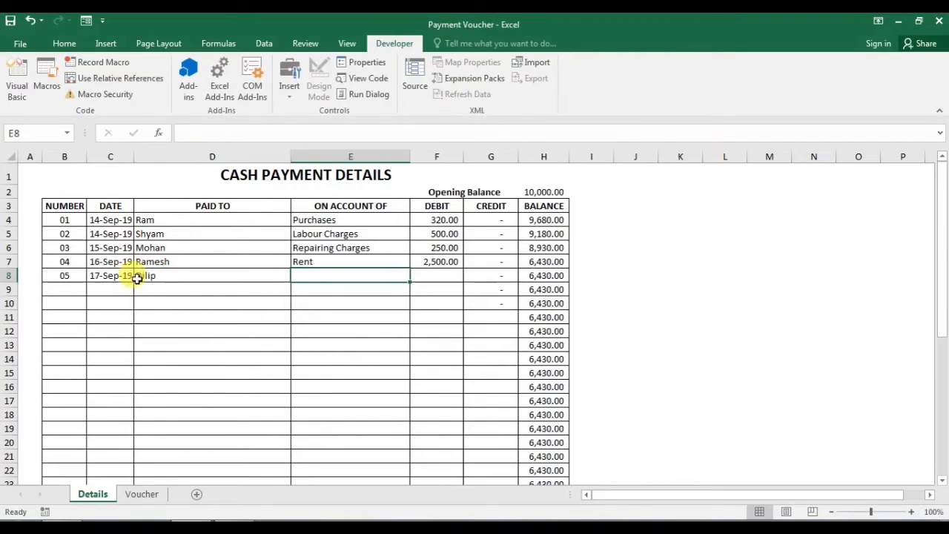
- Review the new entry's number, account, debit and credit cells, the BALANCE column formulas, and the Voucher sheet
key(Left)
click(63, 272)
click(305, 275)
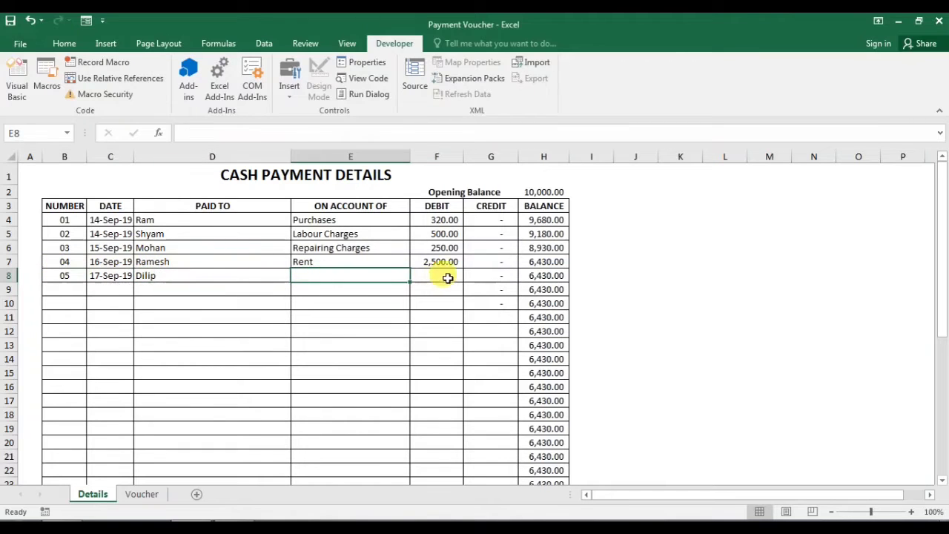
click(447, 276)
click(484, 276)
drag(545, 220, 547, 345)
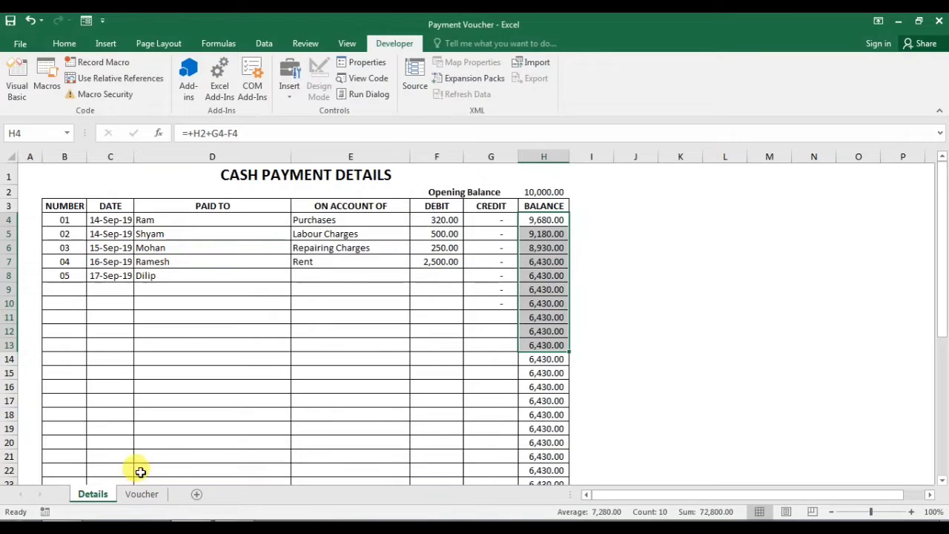
click(142, 494)
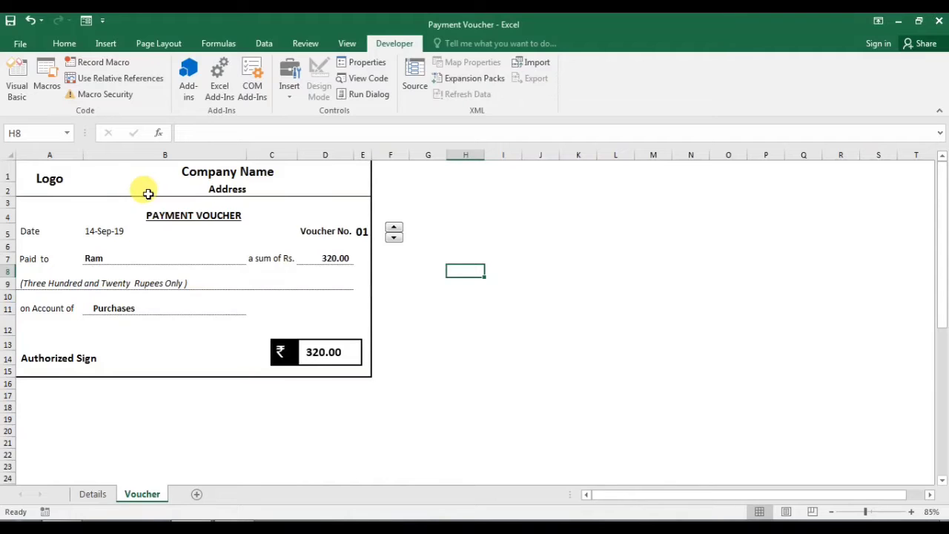
click(271, 419)
- Add a new worksheet, copy the cash payment table B1:H14 from Details, and place the new sheet after Voucher
click(95, 495)
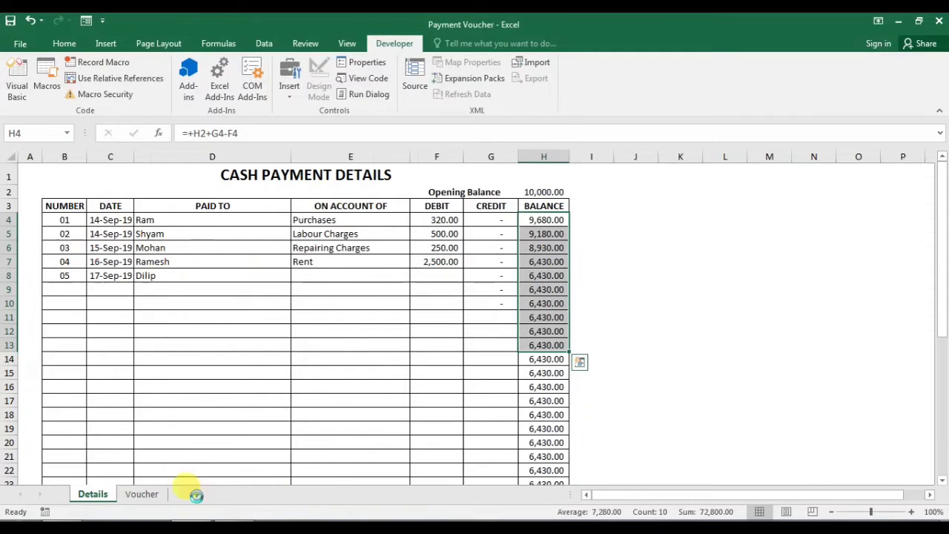
click(197, 494)
click(95, 494)
drag(237, 175, 276, 361)
key(ctrl+c)
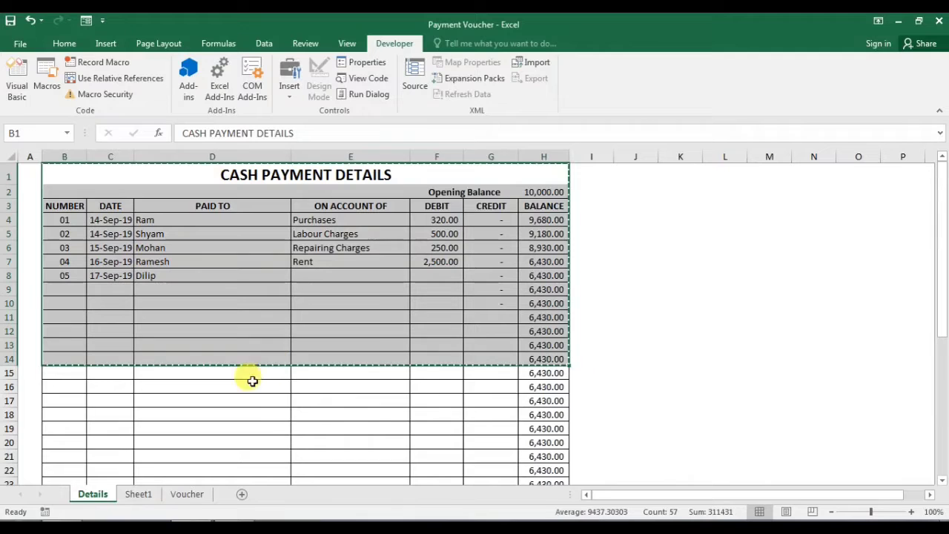
drag(144, 494, 227, 495)
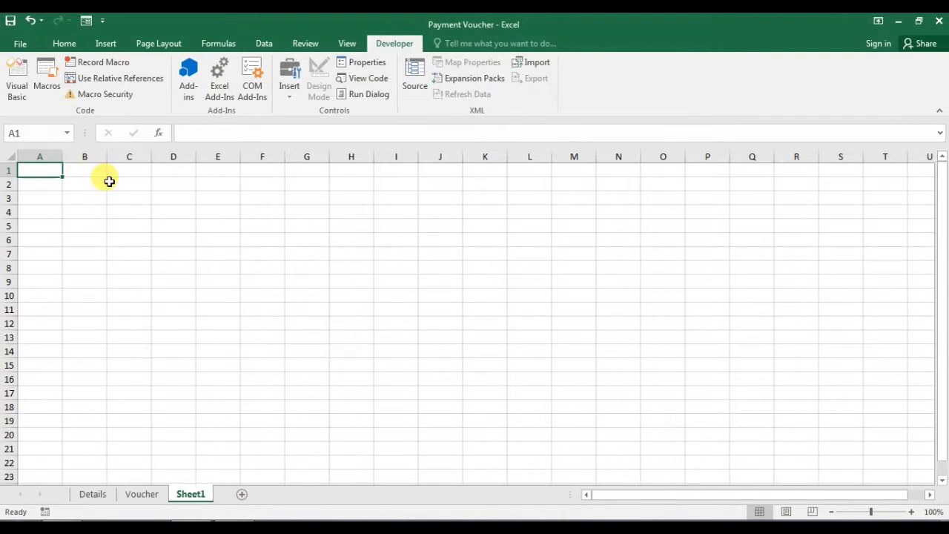
- Paste the copied cash payment table into the new sheet at A1 and autofit all column widths
click(92, 495)
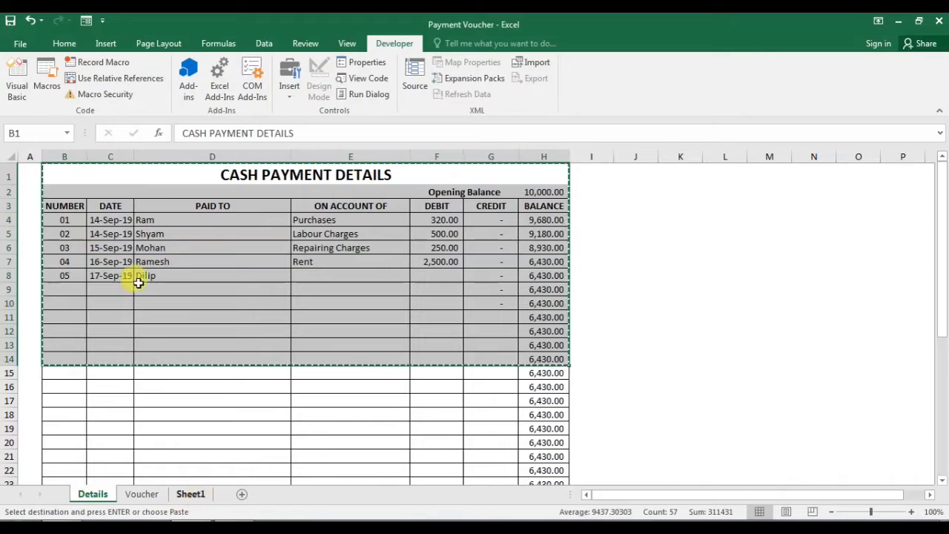
click(190, 495)
key(ctrl+v)
click(352, 276)
click(11, 156)
double_click(61, 157)
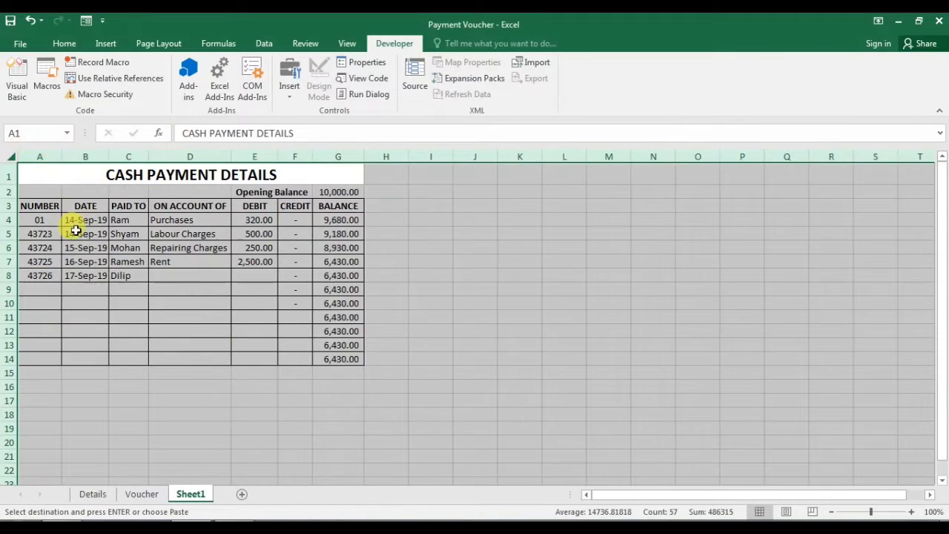
- Clear the voucher numbers in A4:A8 of the pasted table
drag(40, 219, 41, 281)
key(Delete)
click(190, 275)
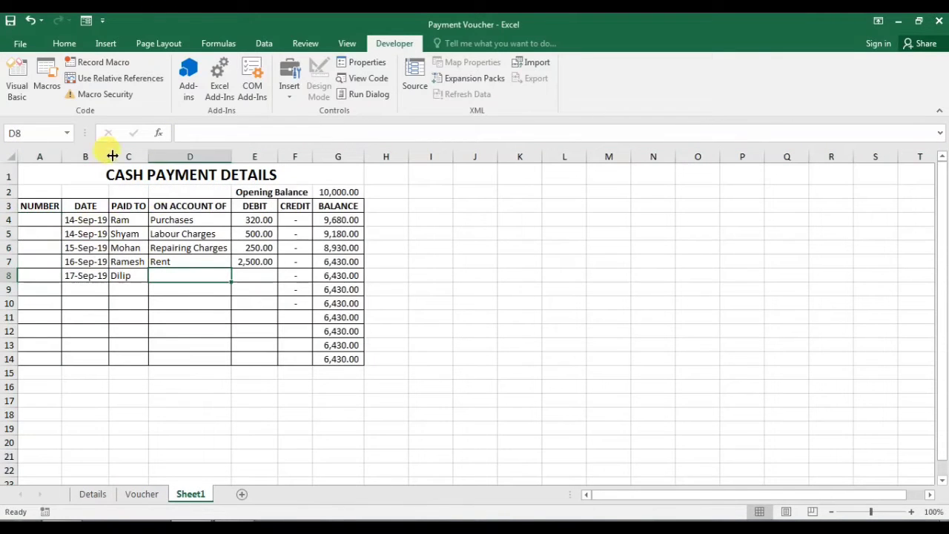
- Widen the DATE, PAID TO, ON ACCOUNT OF, DEBIT and CREDIT columns of the pasted table
drag(112, 156, 185, 157)
drag(267, 157, 361, 155)
drag(445, 156, 470, 156)
drag(397, 157, 421, 157)
double_click(495, 155)
- Examine the pasted table's title, opening balance and its columns from NUMBER through CREDIT
click(290, 173)
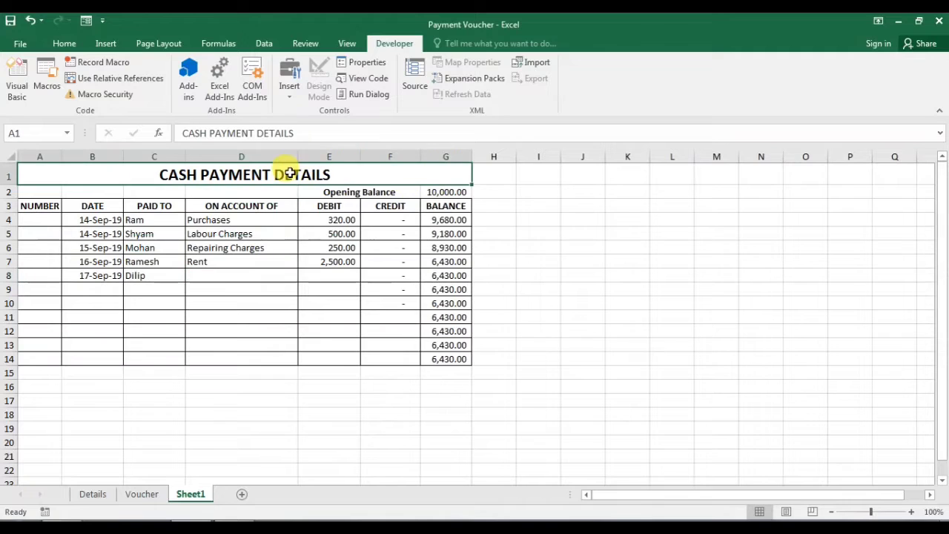
click(454, 192)
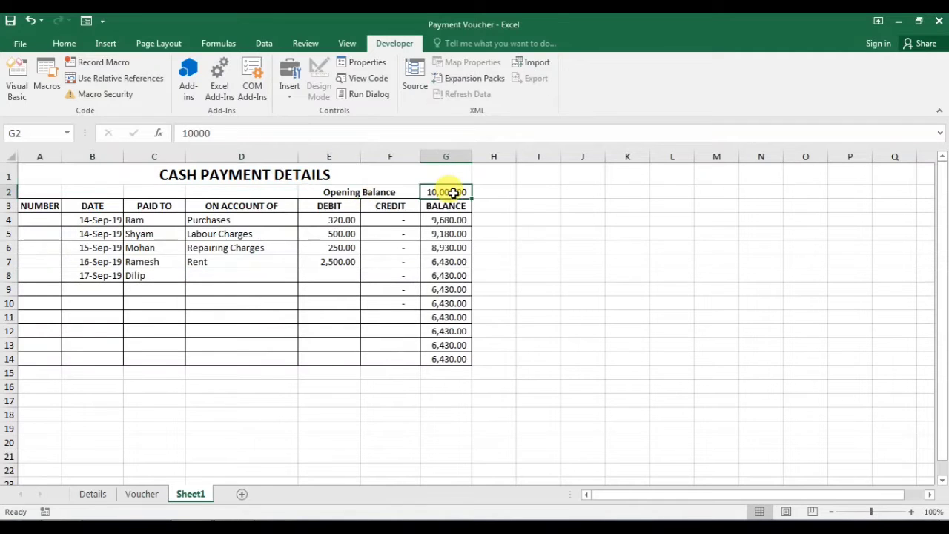
drag(72, 217, 92, 277)
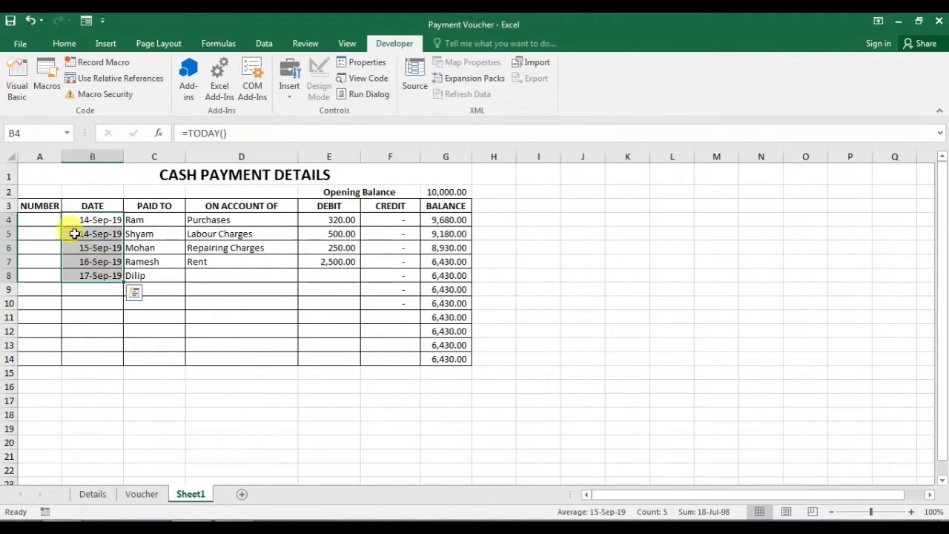
drag(39, 206, 46, 269)
drag(155, 209, 170, 272)
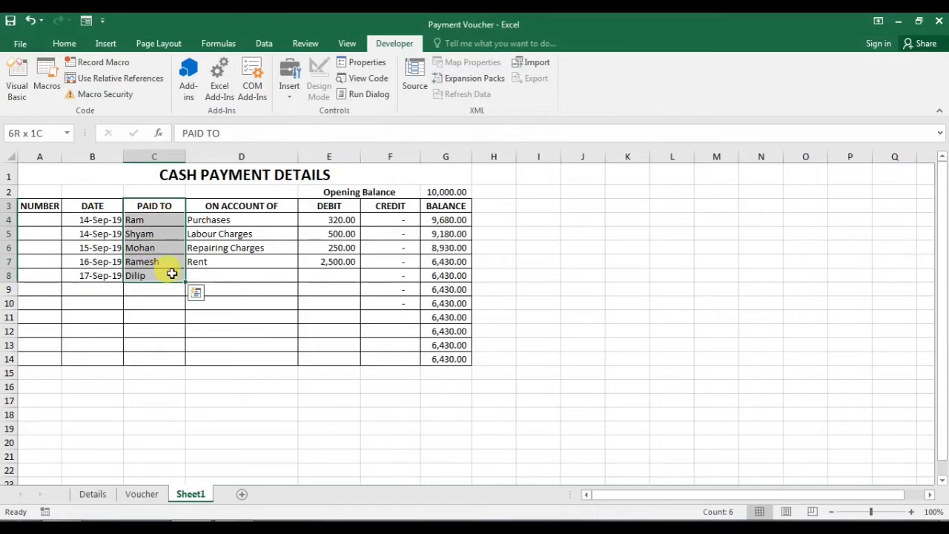
click(222, 207)
drag(214, 245, 216, 270)
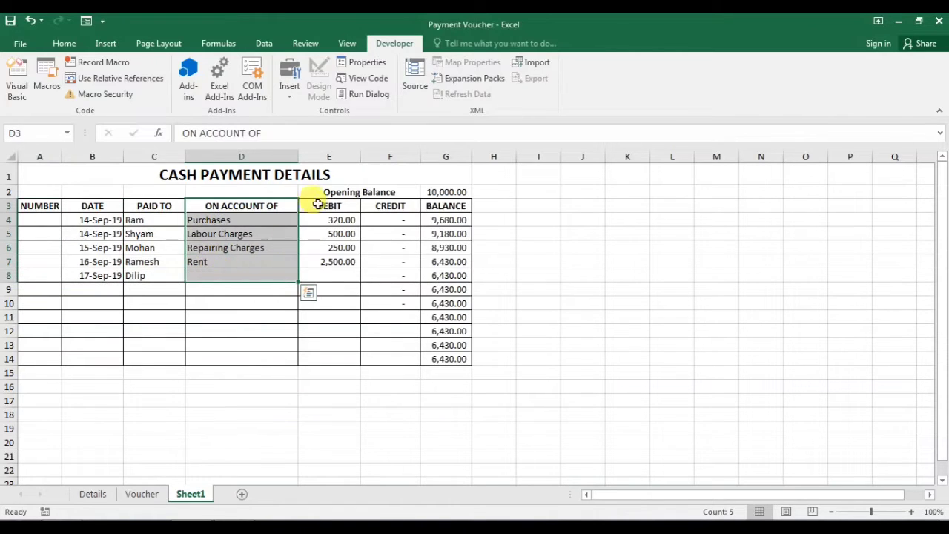
drag(313, 207, 324, 280)
drag(380, 207, 377, 278)
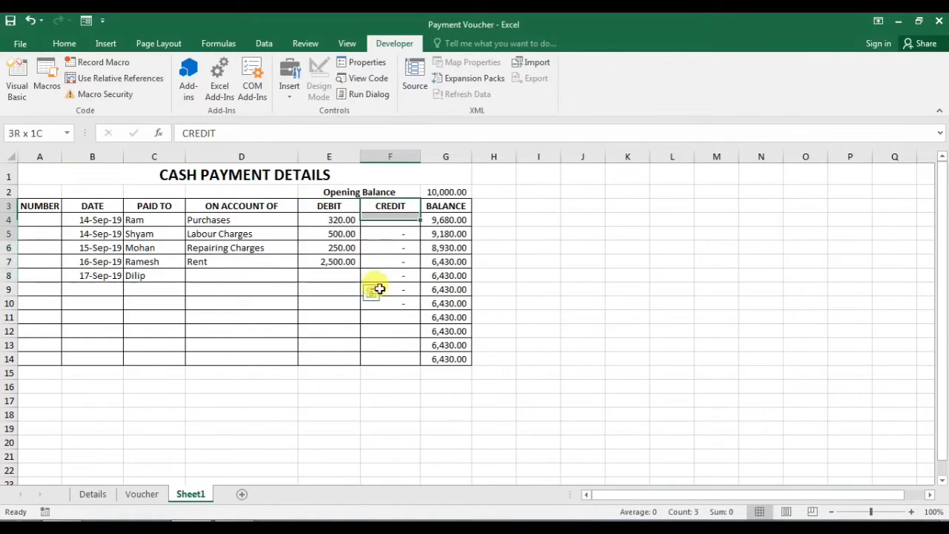
- Examine the running balance formula in G4 and the BALANCE column from G4 to G14
click(447, 220)
double_click(451, 220)
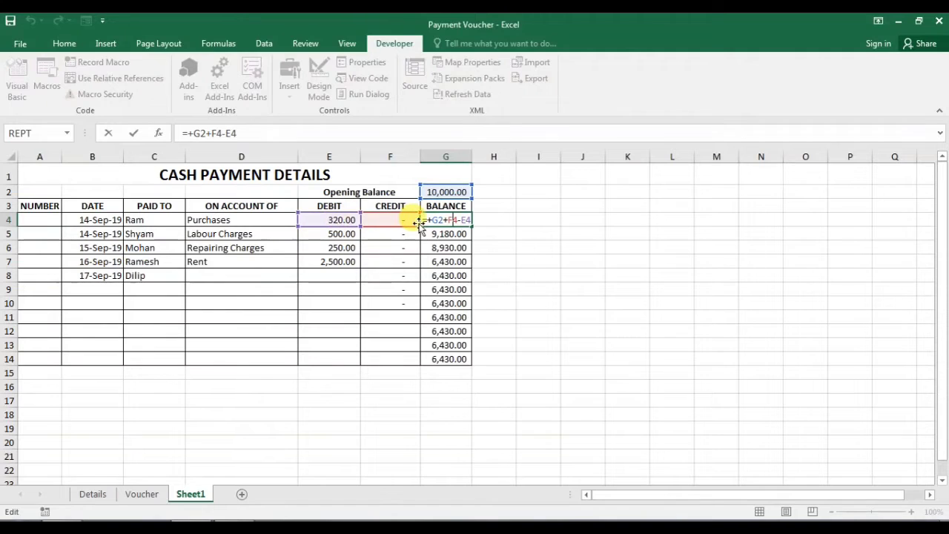
key(ctrl+Return)
drag(439, 220, 453, 357)
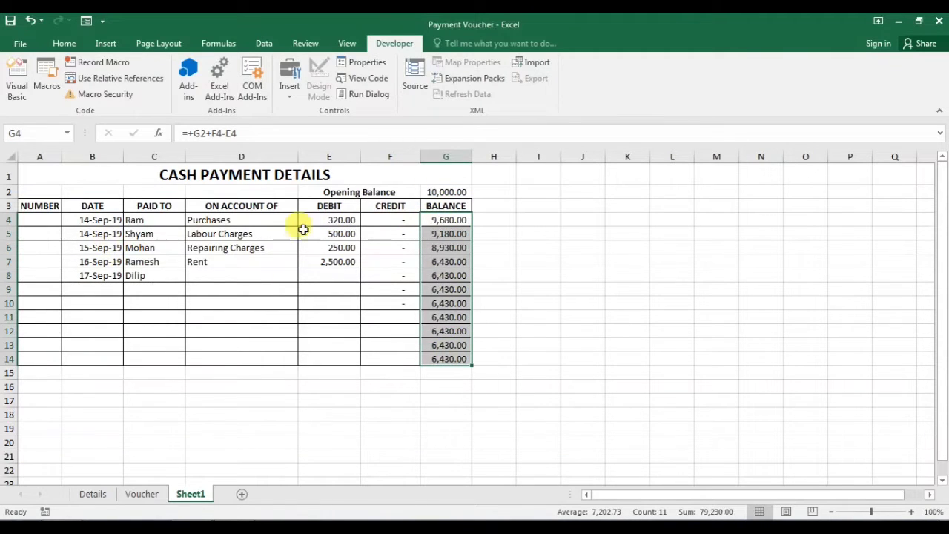
- Enter the voucher numbering formula =IF(C4>0,MAX(A3:A3)+1,"") in A4 of the NUMBER column
click(55, 221)
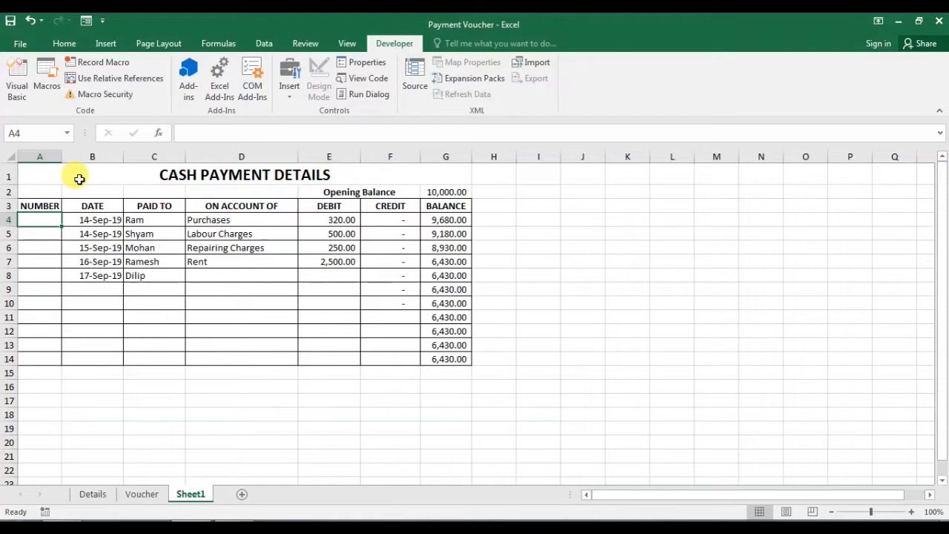
text(=r)
key(Escape)
text(=)
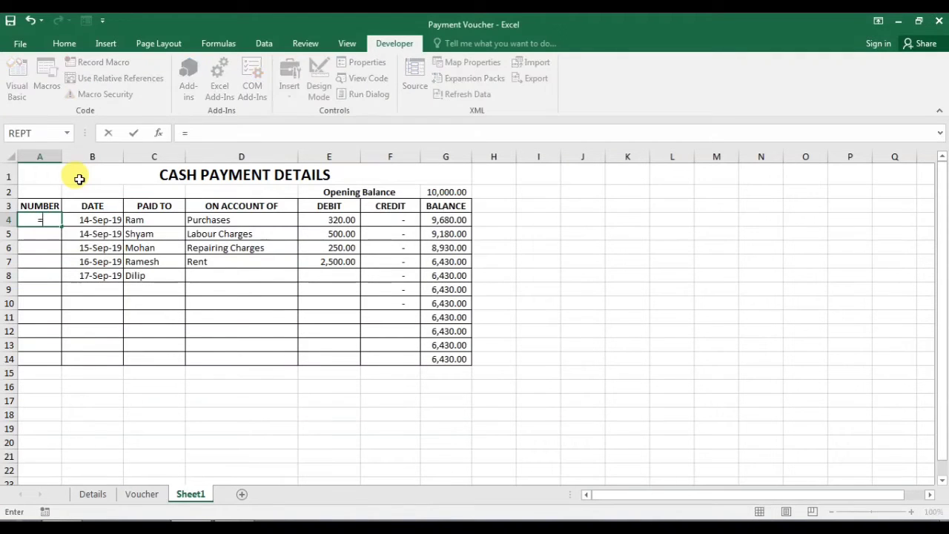
text(IF()
key(Up)
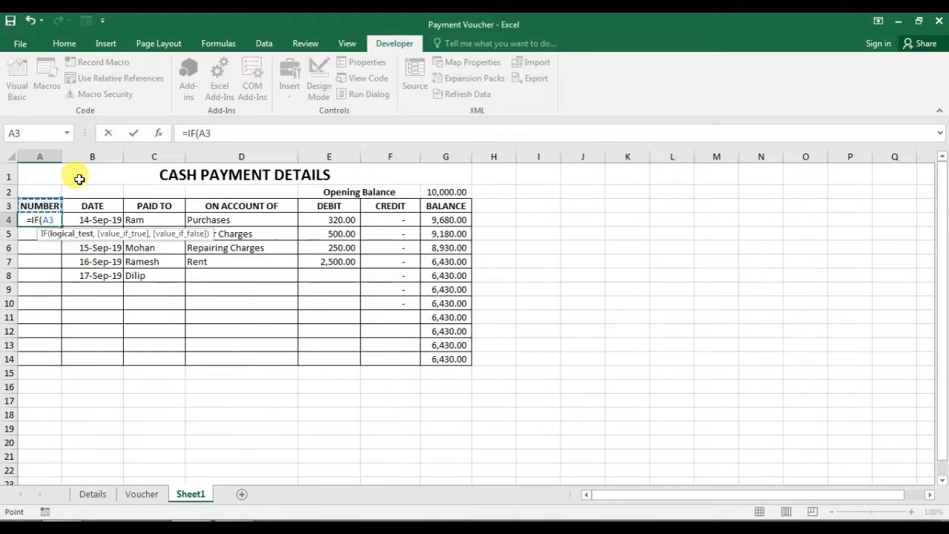
key(Right)
key(Right)
key(Right)
key(Down)
key(Left)
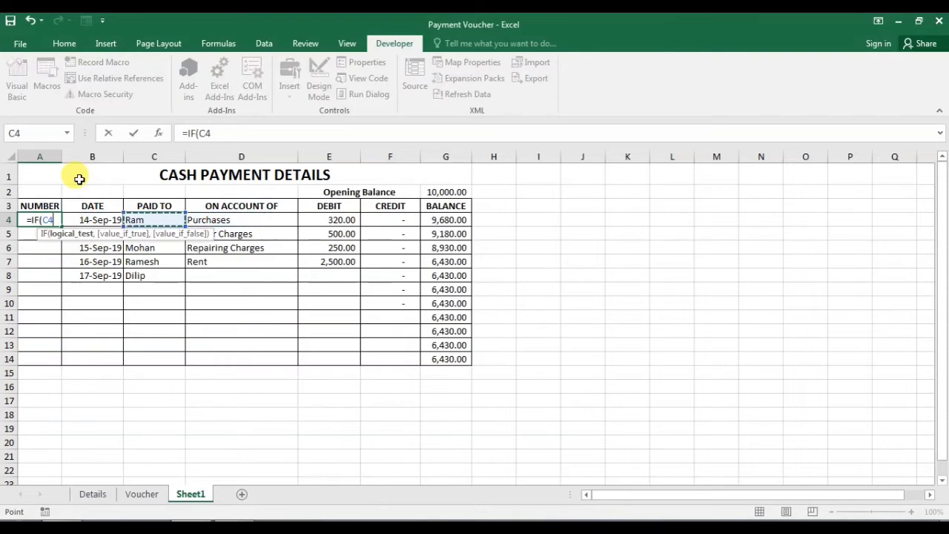
text(>0,max)
key(Tab)
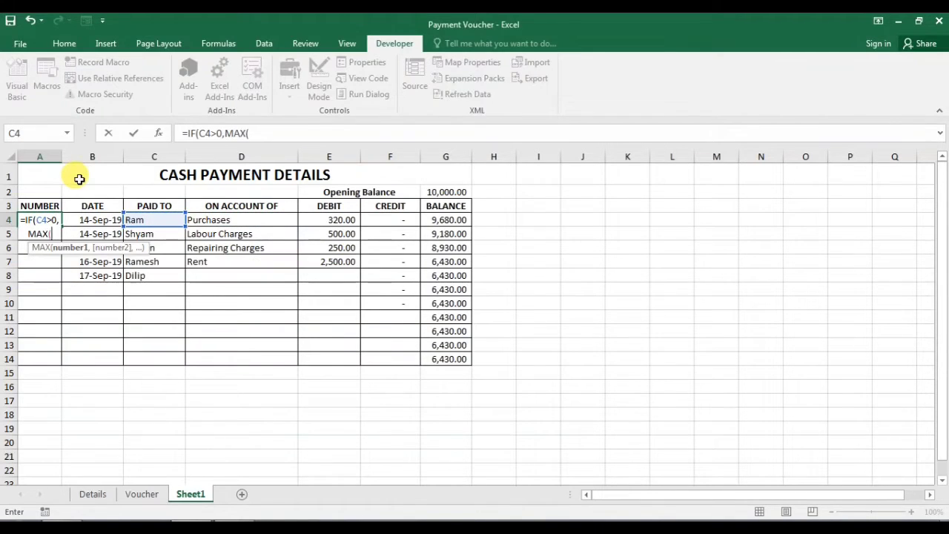
key(Up)
key(F8)
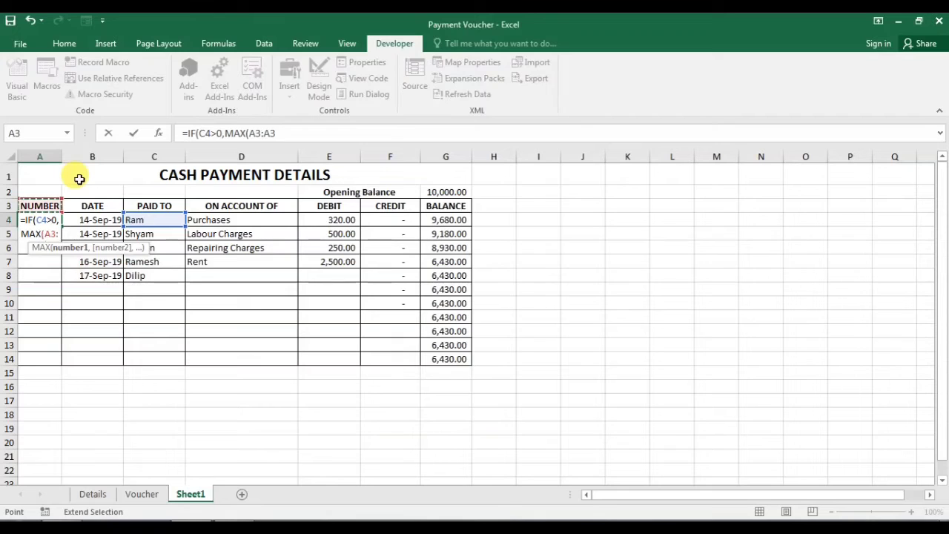
text()+1,""))
key(Return)
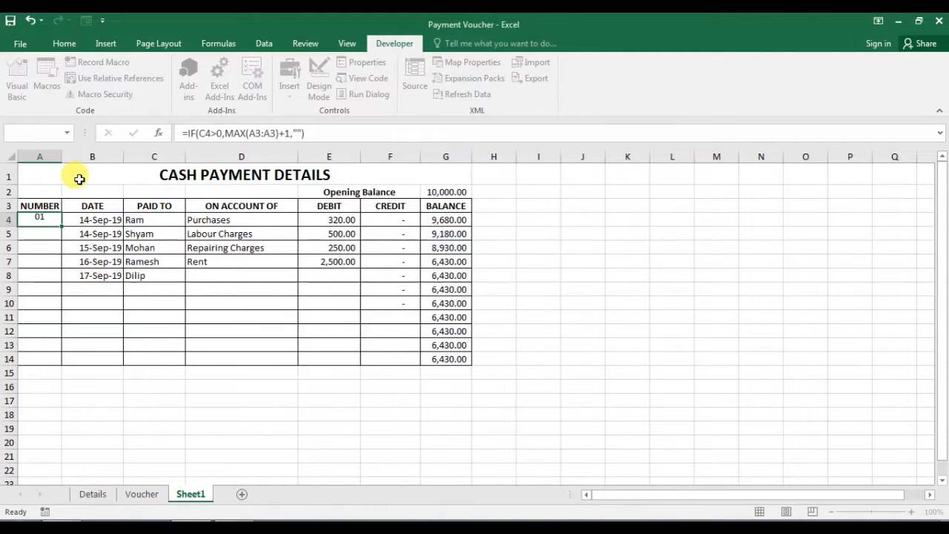
- Lock the MAX range's start as $A$3 in the A4 formula and fill it down through A14
key(F2)
key(Return)
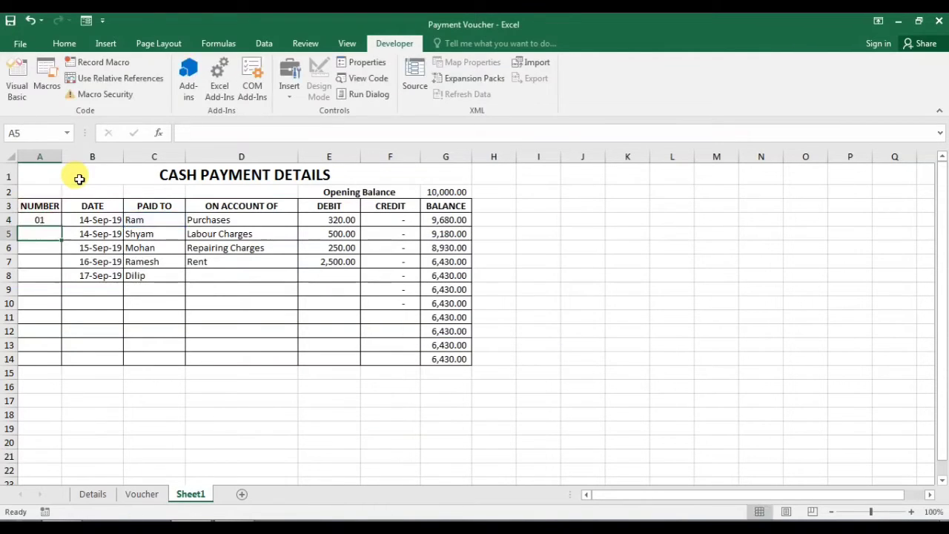
key(Up)
key(shift+Down)
key(shift+Down)
key(shift+Down)
key(shift+Down)
key(shift+Down)
key(shift+Down)
key(shift+Down)
key(shift+Down)
key(shift+Down)
key(shift+Down)
key(ctrl+d)
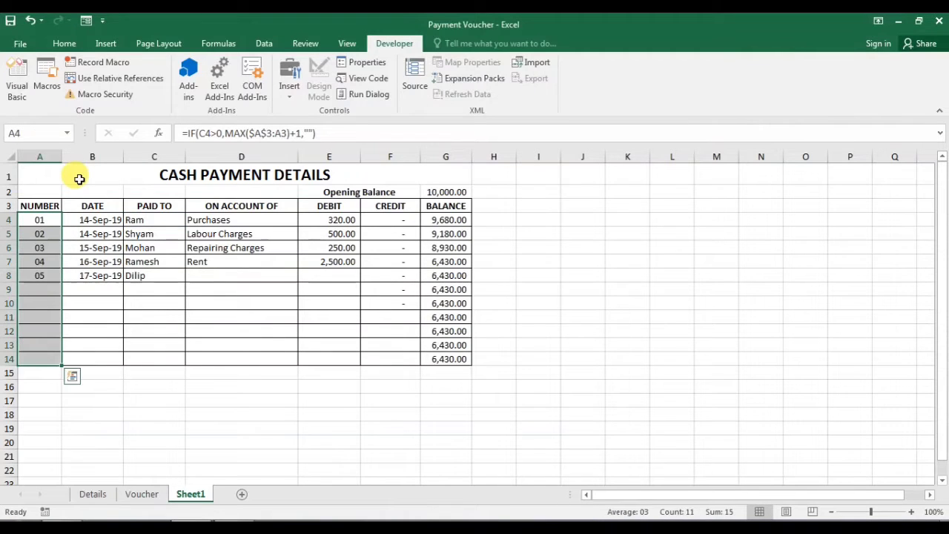
click(156, 275)
click(216, 275)
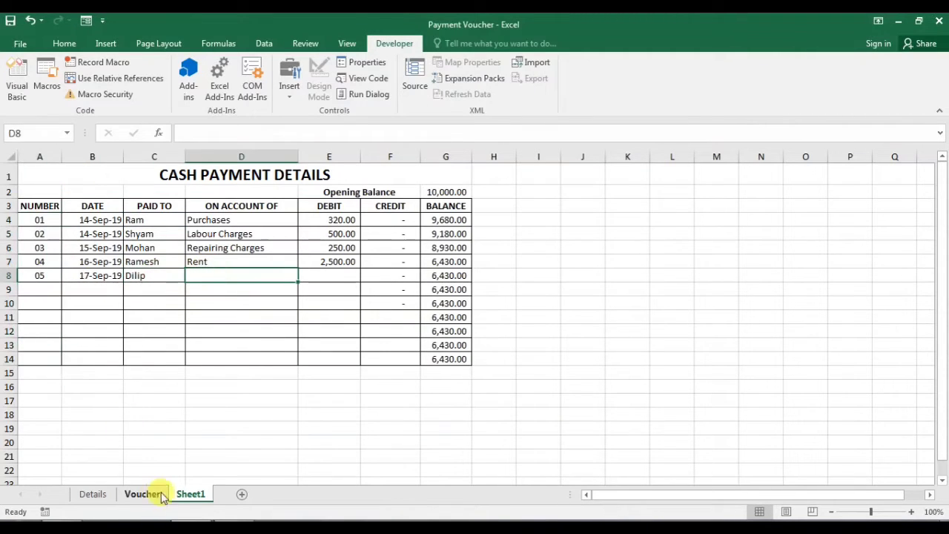
- Copy rows 1 to 15 of the Voucher sheet and add a new sheet placed after Sheet1
click(162, 496)
click(8, 215)
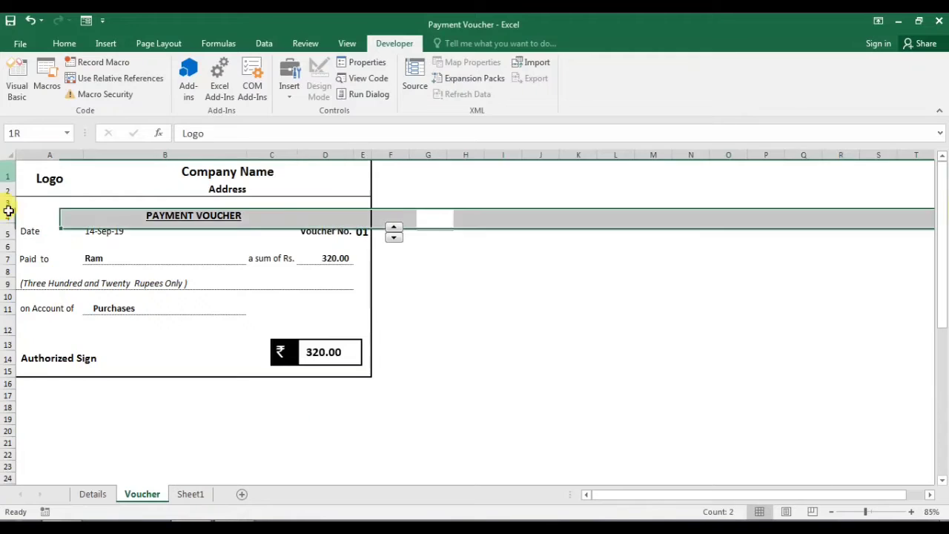
drag(9, 211, 25, 361)
drag(7, 176, 13, 375)
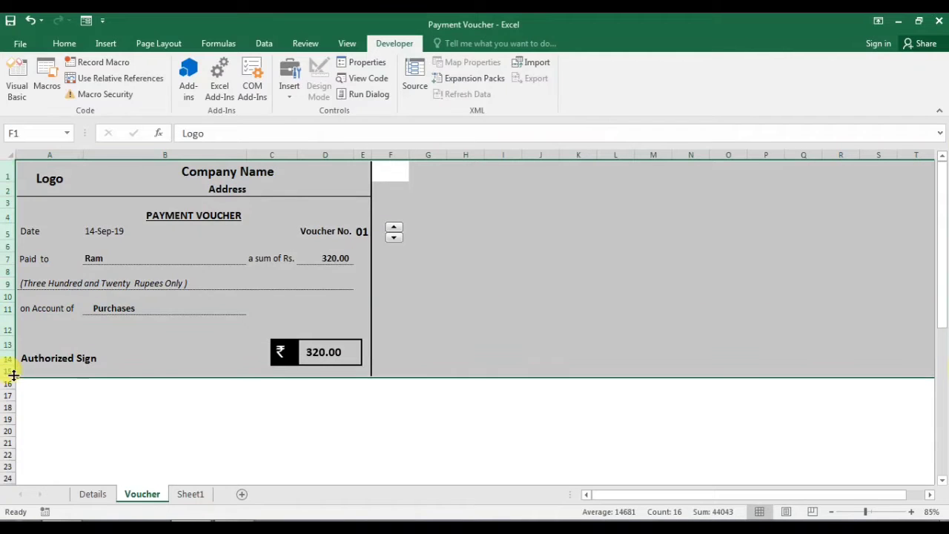
key(ctrl+c)
click(242, 494)
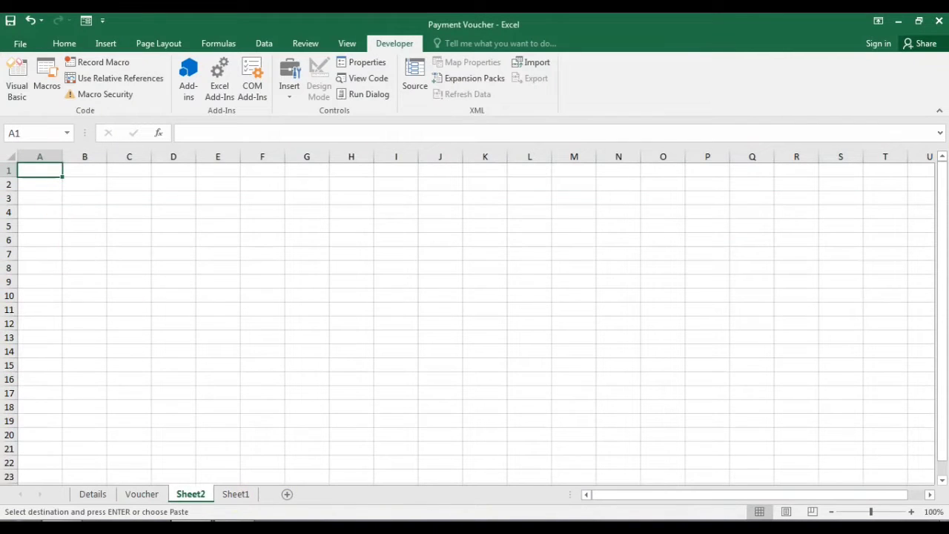
drag(190, 494, 267, 492)
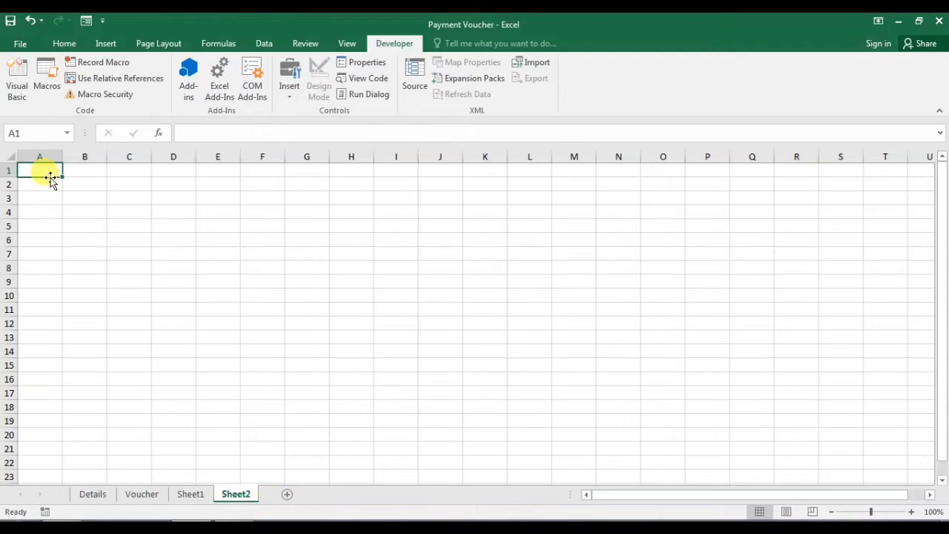
- Paste the copied voucher rows into Sheet2 at A1 and autofit all column widths
click(141, 494)
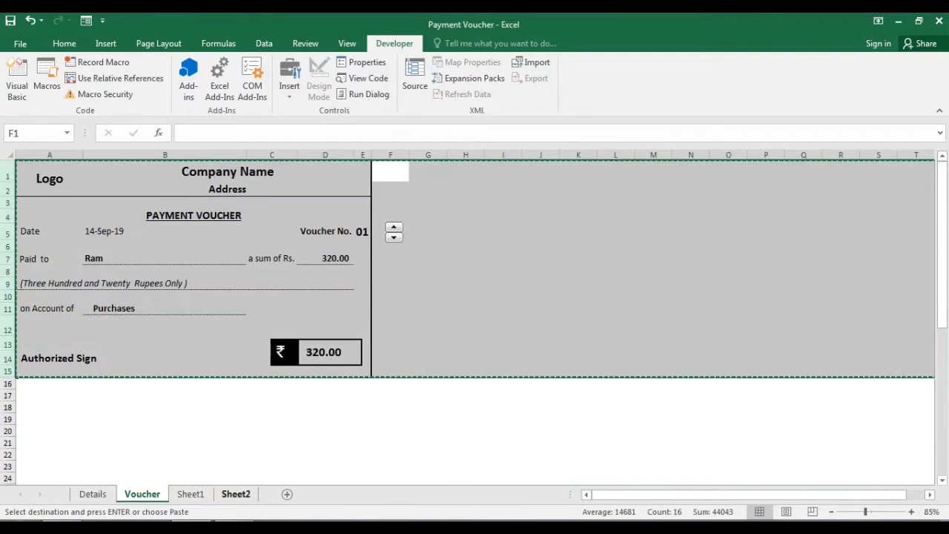
click(236, 494)
key(ctrl+v)
click(262, 278)
click(10, 155)
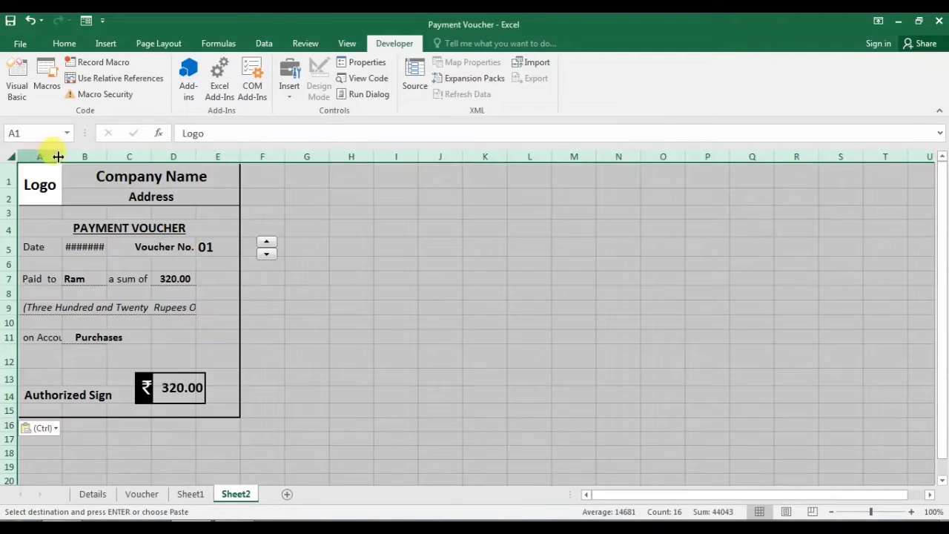
double_click(58, 157)
- Preview the printout of Sheet2 to bring up its page breaks, and hide the sheet's gridlines
key(ctrl+p)
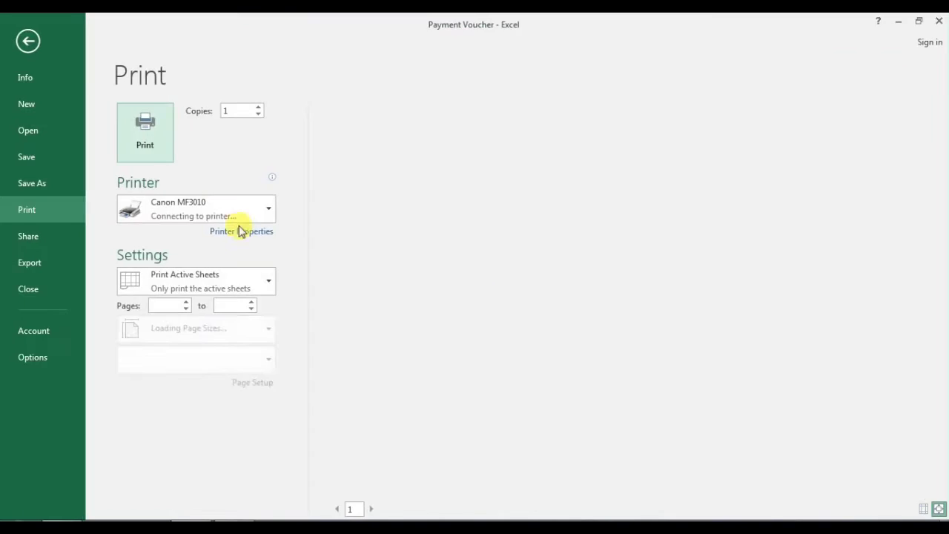
key(Escape)
click(402, 278)
click(347, 43)
click(152, 89)
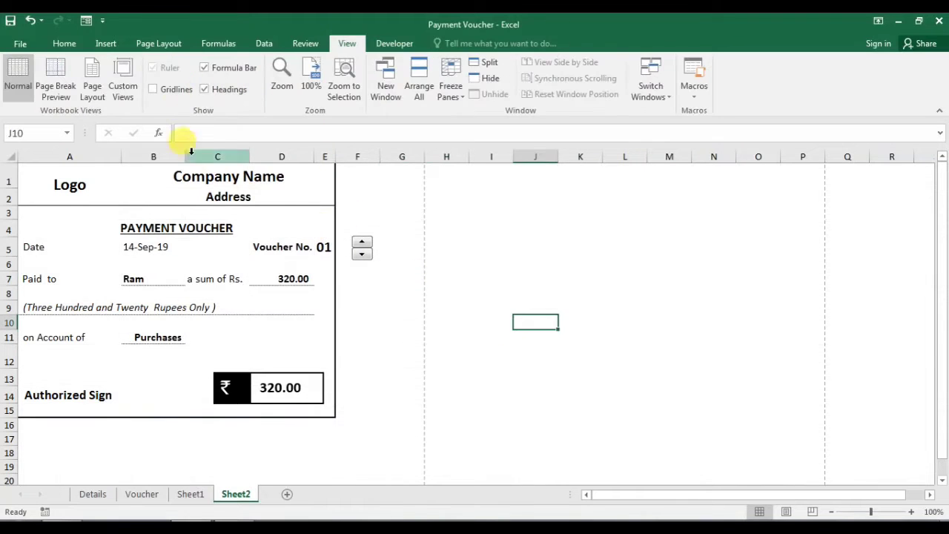
- Widen columns B, D and E of the pasted voucher on Sheet2
drag(185, 156, 210, 157)
drag(339, 157, 373, 156)
drag(373, 156, 387, 156)
drag(387, 157, 412, 157)
drag(210, 156, 223, 157)
- Delete the rupee symbol box and the amount box beside the Authorized Sign line
click(288, 379)
click(305, 425)
click(283, 399)
key(Delete)
click(311, 404)
key(Delete)
click(232, 438)
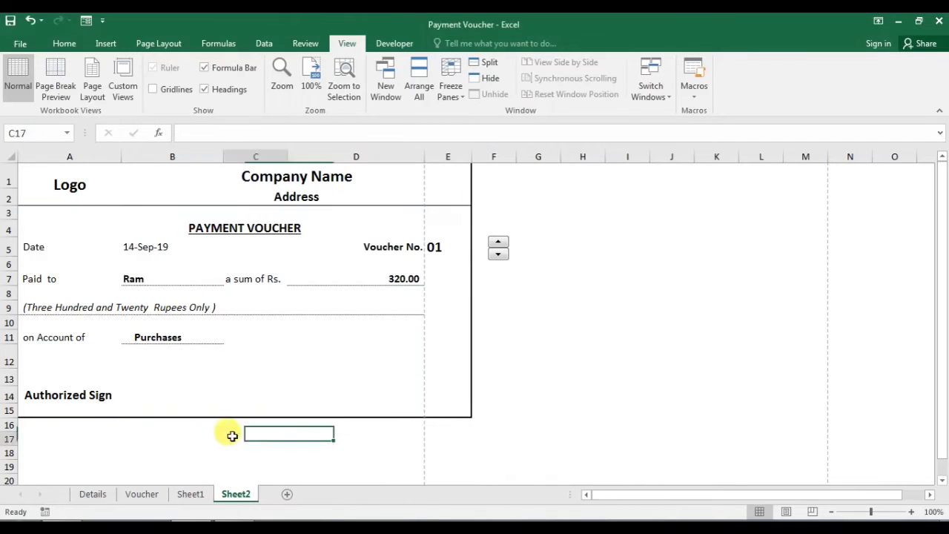
- Clear the voucher's date, Paid to, sum, amount in words and on Account of values
click(172, 280)
key(Delete)
click(327, 279)
key(Delete)
click(256, 323)
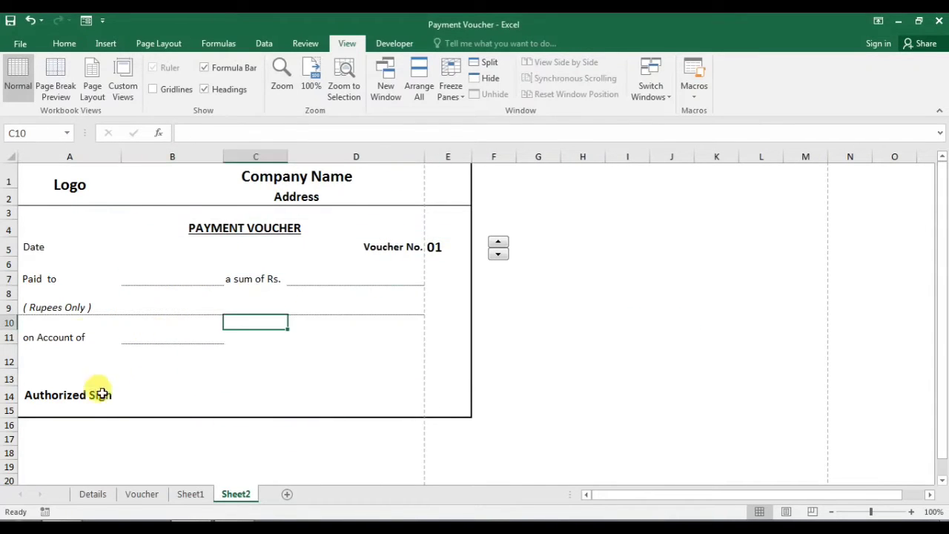
click(70, 307)
key(Delete)
- Widen column B and narrow columns A, D and E to fit the voucher on one page width, checking the print preview
click(172, 395)
drag(287, 156, 316, 158)
key(ctrl+z)
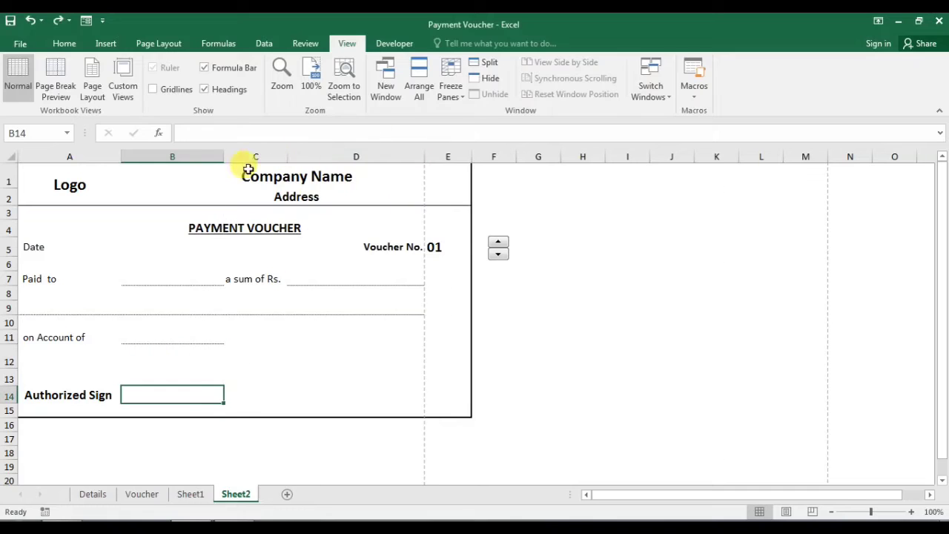
drag(224, 156, 270, 156)
drag(270, 156, 290, 157)
drag(353, 158, 339, 162)
drag(491, 157, 434, 156)
drag(502, 156, 461, 156)
click(484, 356)
drag(121, 156, 78, 156)
click(56, 279)
click(276, 354)
key(ctrl+p)
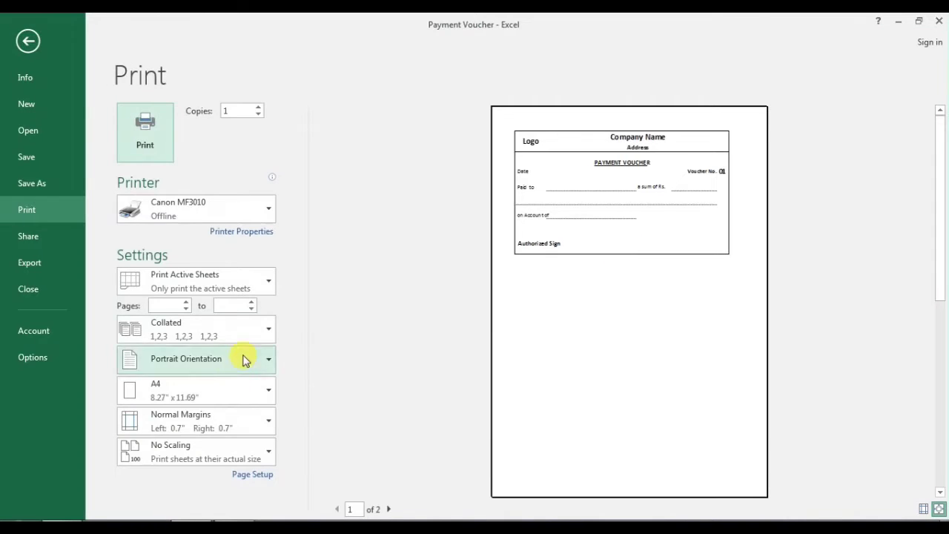
key(Escape)
- Examine the voucher's logo, address, title and date cells
click(56, 181)
click(250, 198)
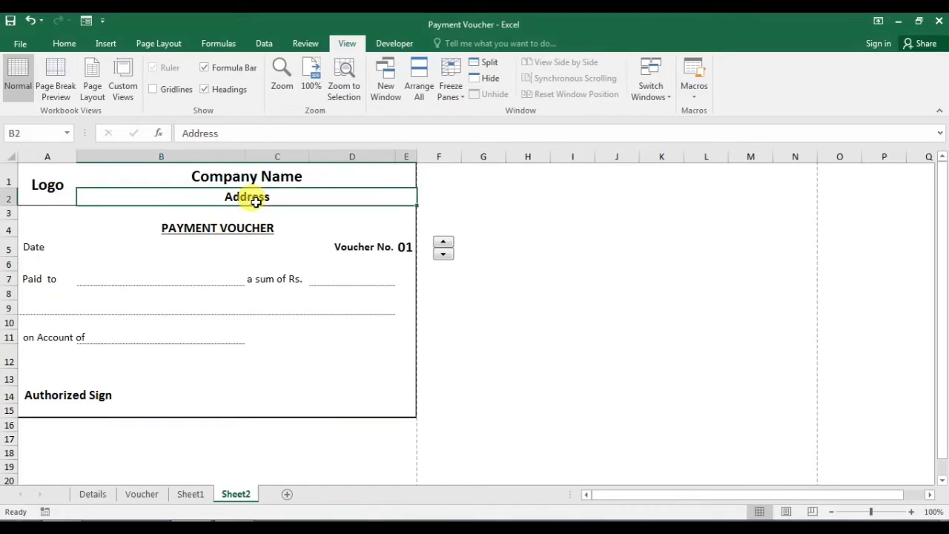
click(227, 225)
click(156, 247)
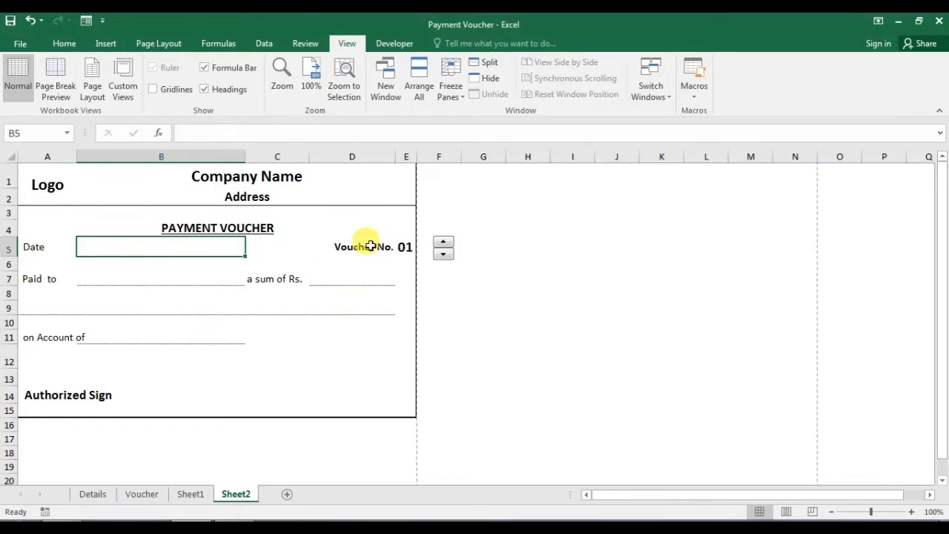
- Advance the voucher number in E5 to 04 with the spin control
click(404, 247)
click(443, 242)
click(443, 242)
click(443, 242)
right_click(445, 245)
key(Escape)
- Examine the voucher's Paid to, sum, amount in words, on Account of and signature fields
click(85, 278)
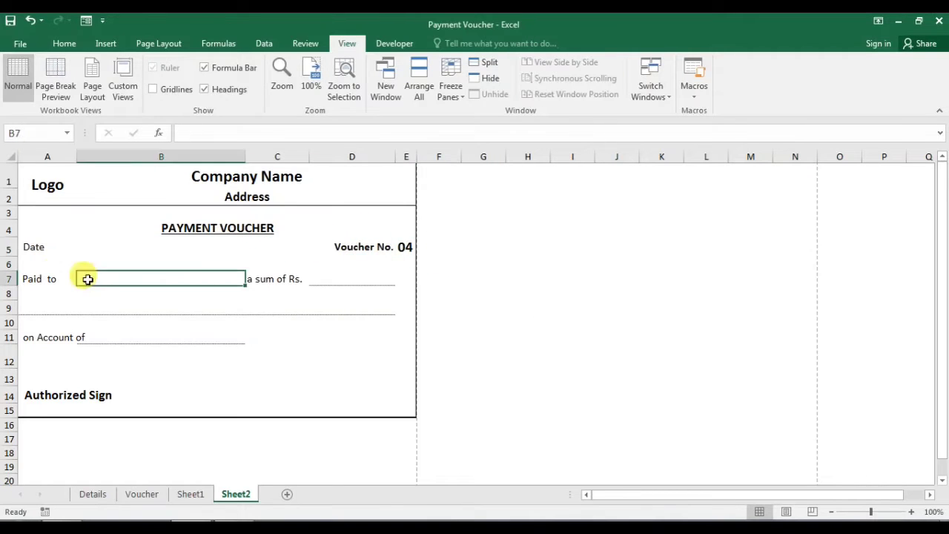
click(262, 278)
click(343, 279)
click(102, 314)
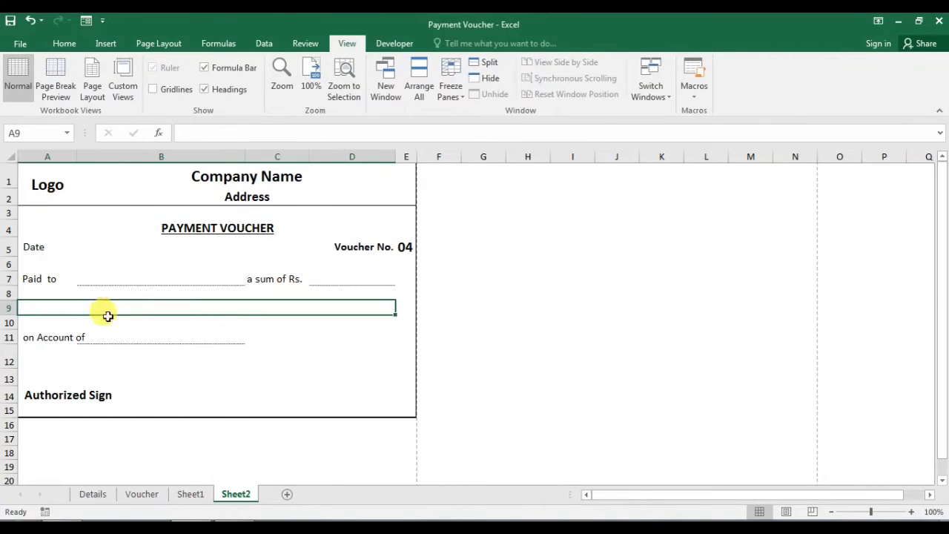
click(106, 340)
click(159, 392)
- Widen column A on Sheet2 to fit the on Account of label, and compare the voucher with the Sheet1 table
click(60, 338)
click(190, 494)
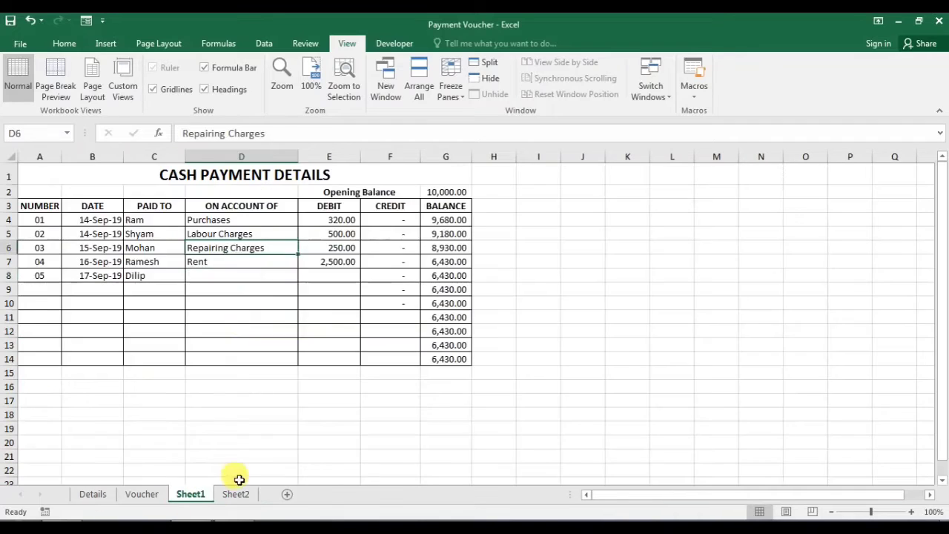
click(236, 494)
click(95, 387)
click(330, 393)
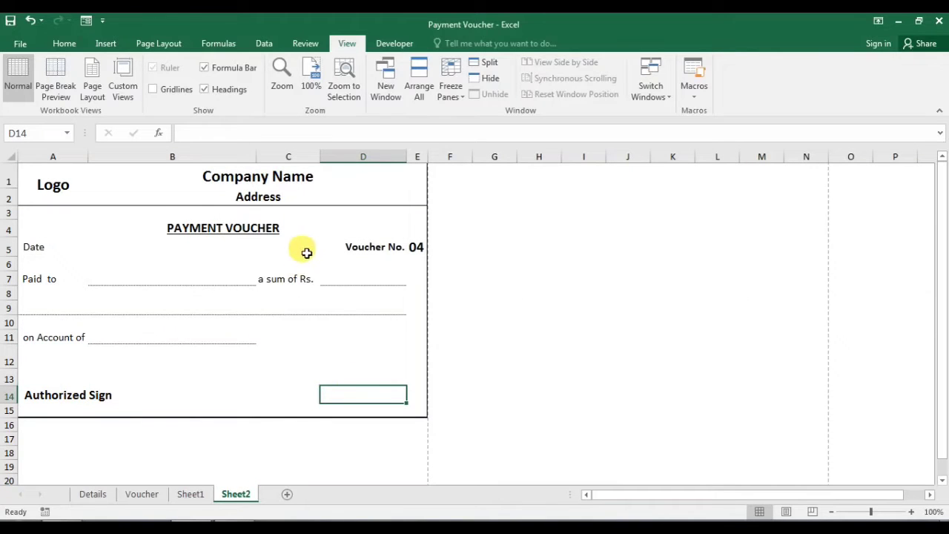
- Examine the voucher's empty Date cell and the Sheet1 payment columns that supply its lookup data
click(81, 249)
click(103, 248)
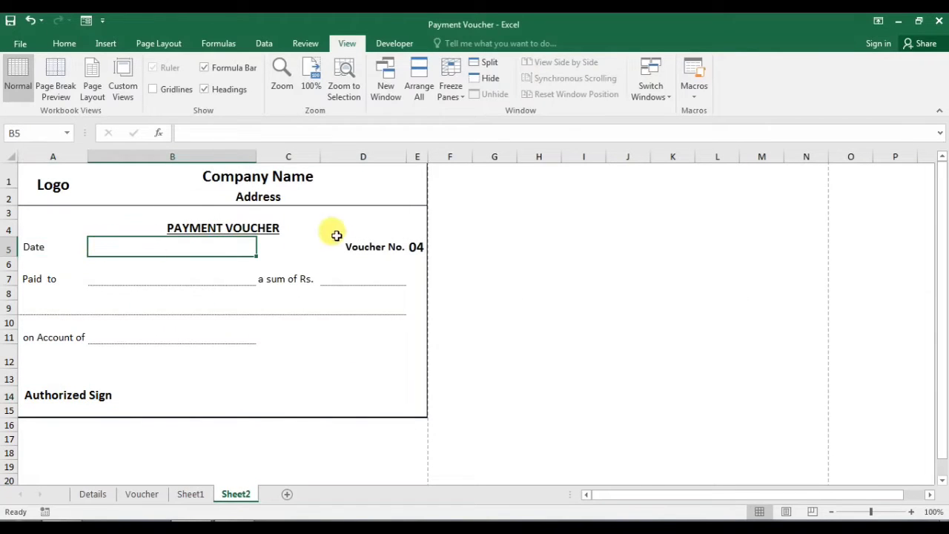
click(142, 494)
click(194, 498)
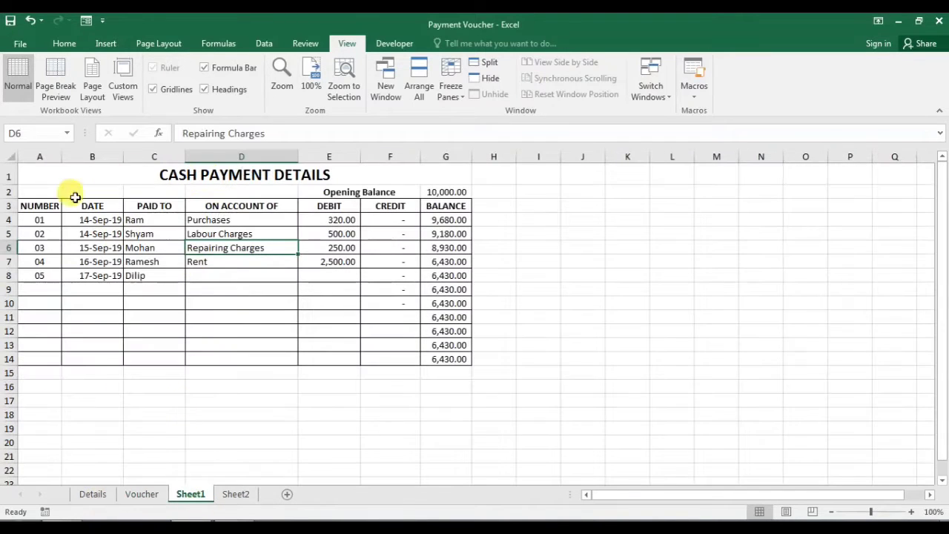
click(240, 498)
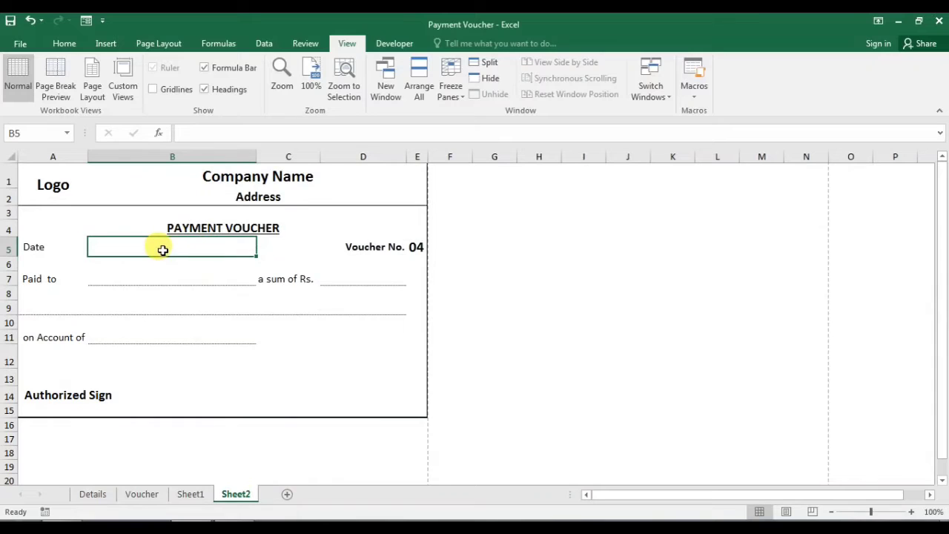
click(197, 494)
click(85, 220)
drag(41, 207, 416, 271)
- Begin a VLOOKUP formula in the voucher's Date cell B5 with lookup value E5 and table range Sheet1 columns A:G
click(235, 494)
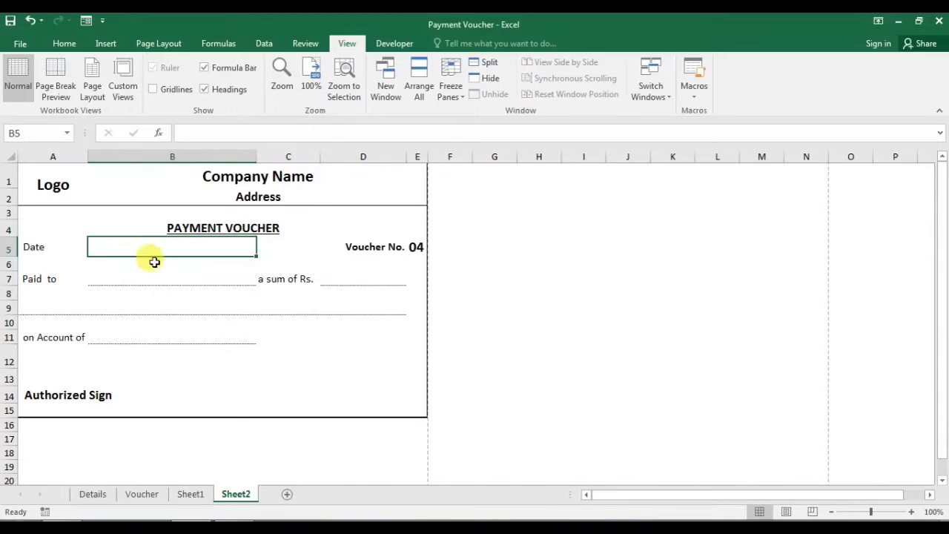
text(=)
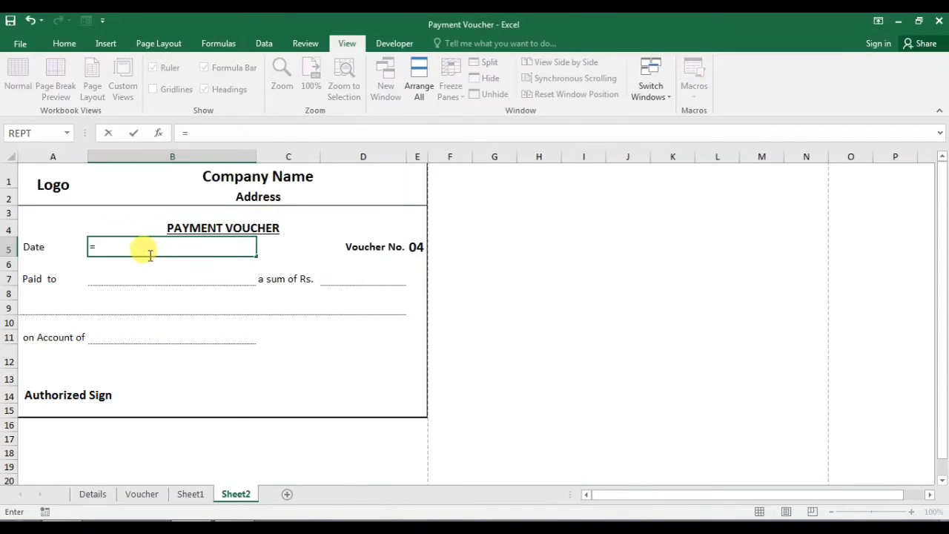
text(vloo)
key(Tab)
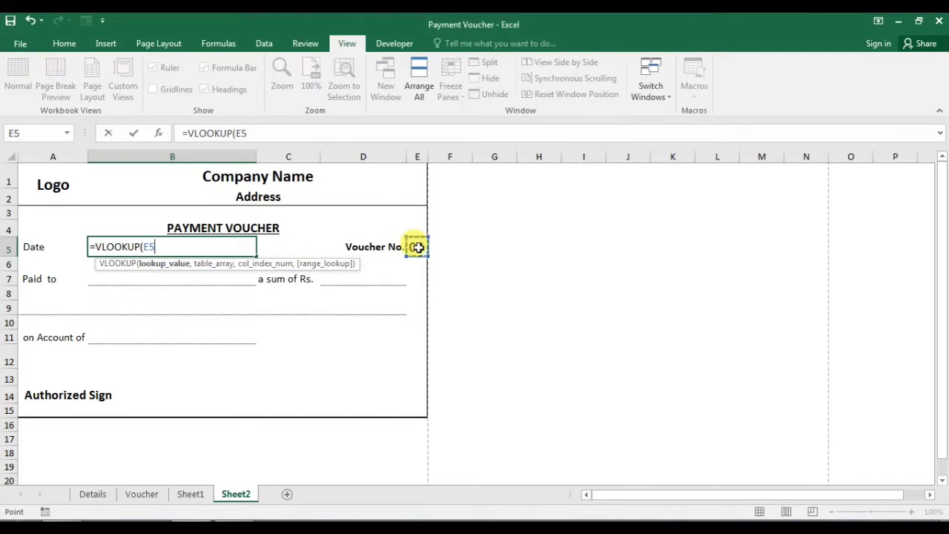
text(,)
click(190, 494)
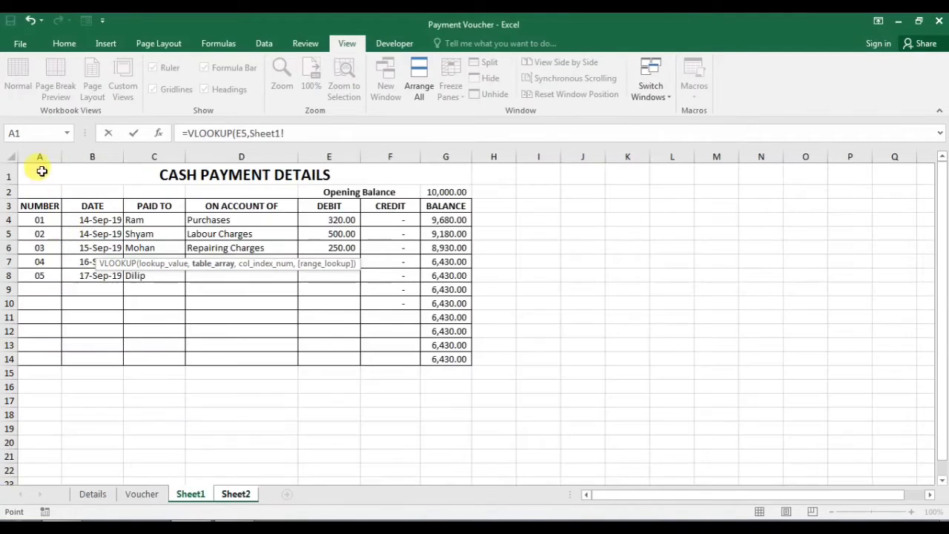
drag(39, 156, 371, 157)
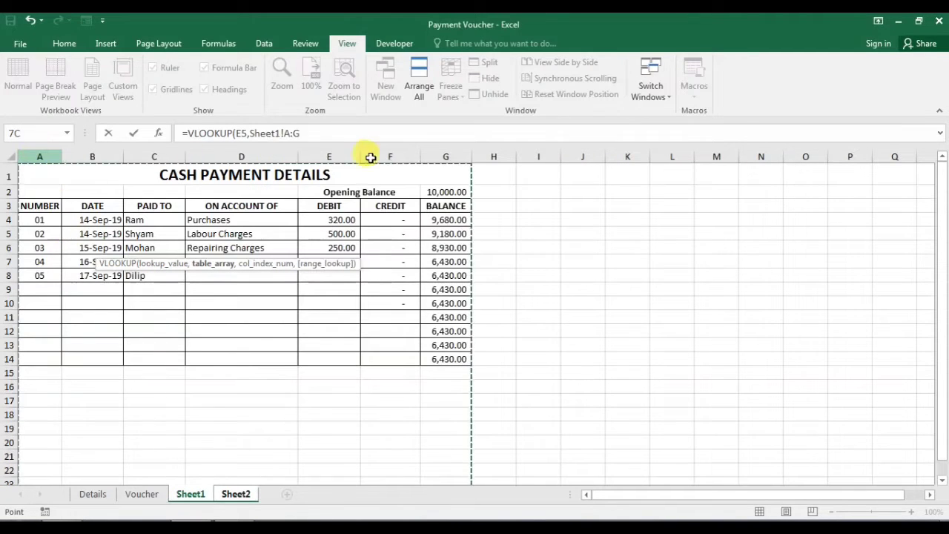
text(,)
click(235, 494)
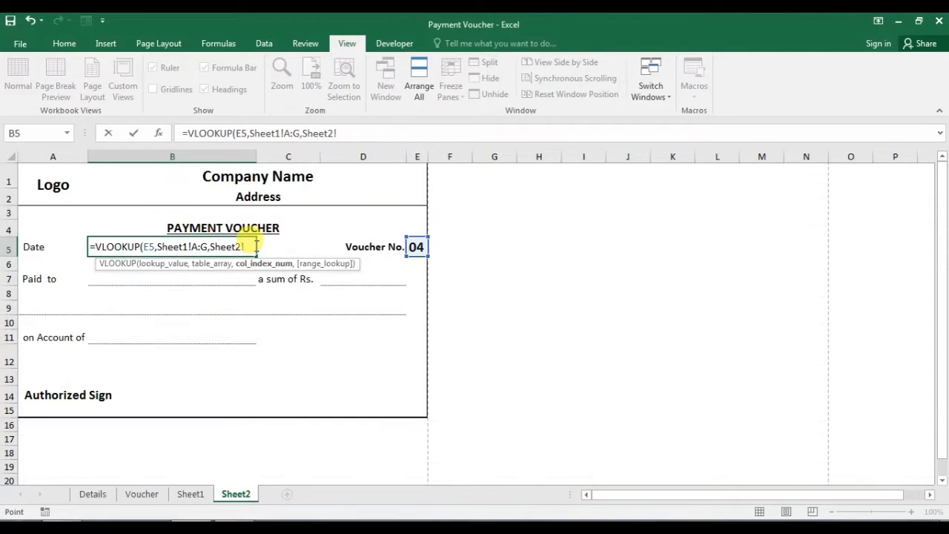
key(BackSpace)
key(BackSpace)
key(BackSpace)
key(BackSpace)
key(BackSpace)
key(BackSpace)
key(BackSpace)
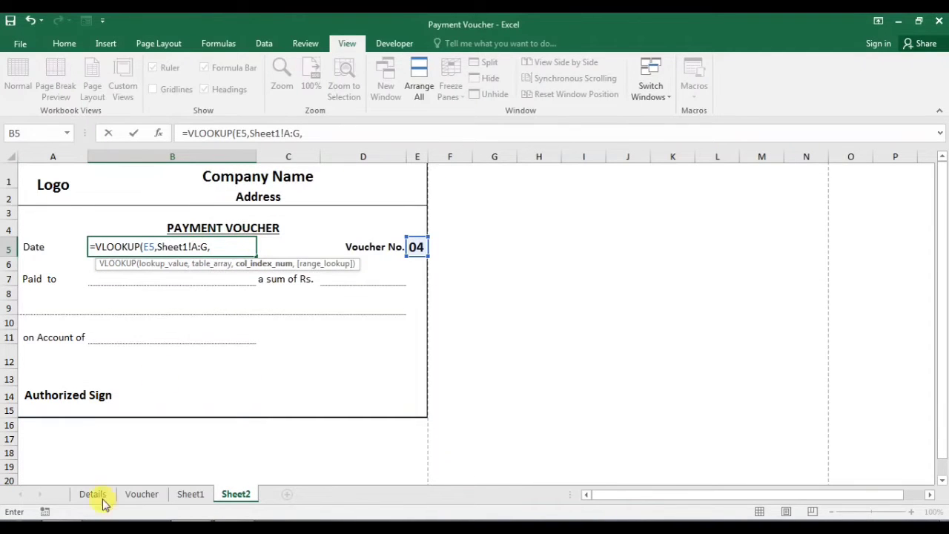
key(ctrl+Page_Up)
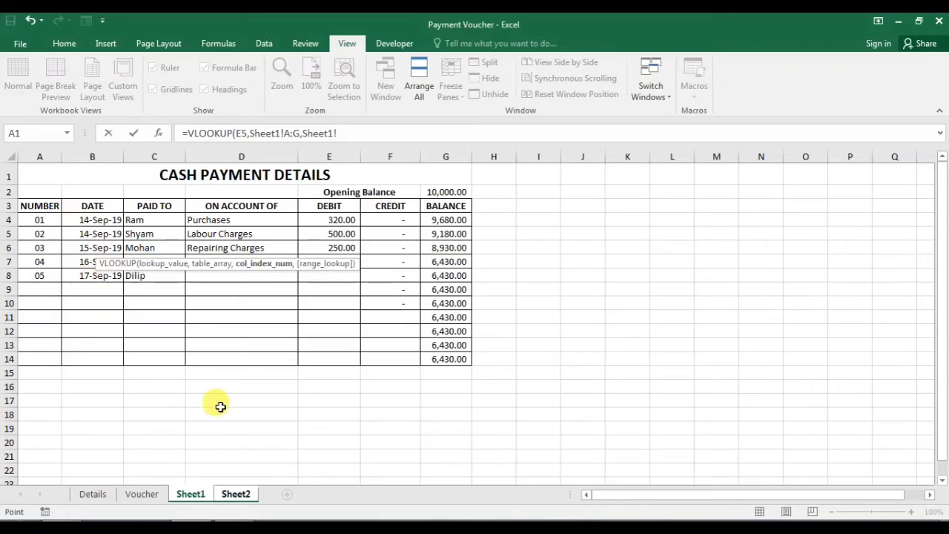
key(BackSpace)
key(BackSpace)
key(BackSpace)
key(BackSpace)
key(BackSpace)
key(BackSpace)
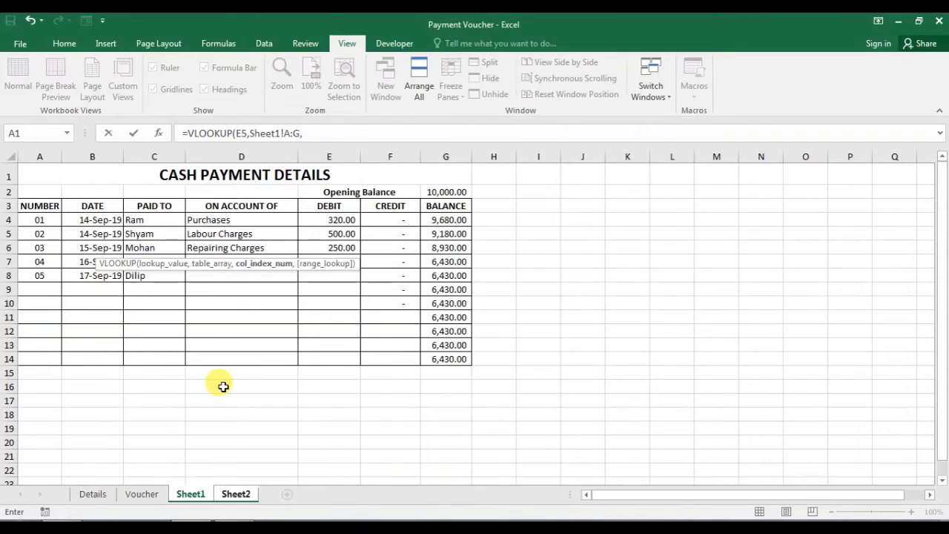
- Complete the Date lookup with column index 2 and an exact match (FALSE), and check it in B5
text(,)
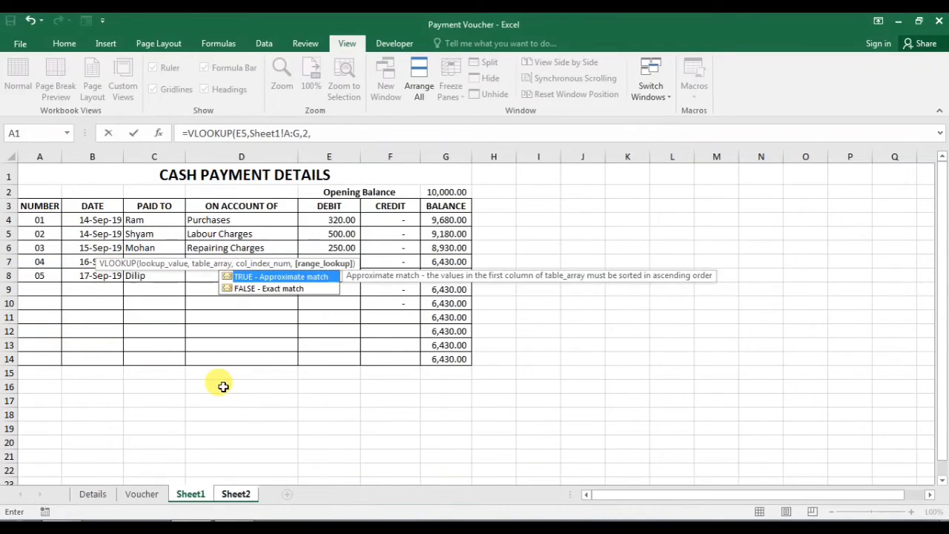
click(263, 289)
double_click(263, 289)
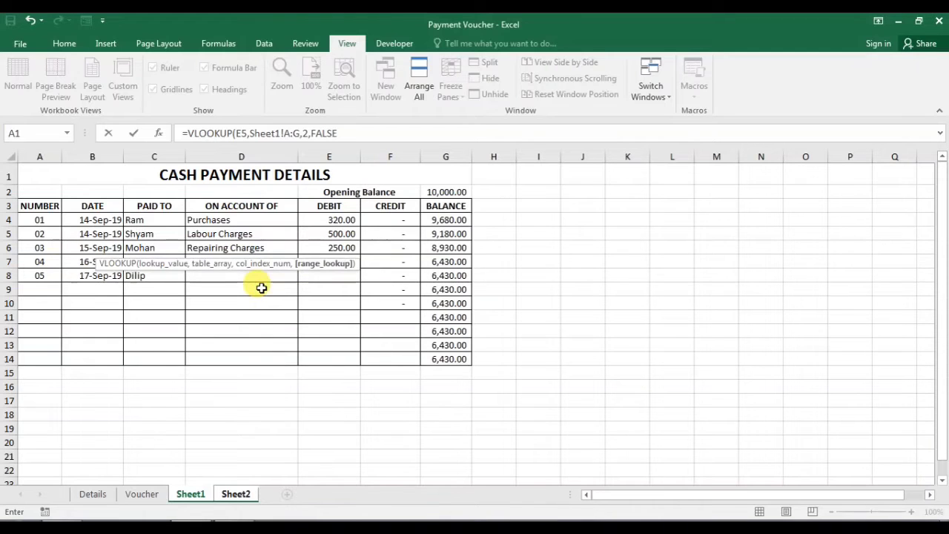
key(Return)
click(123, 250)
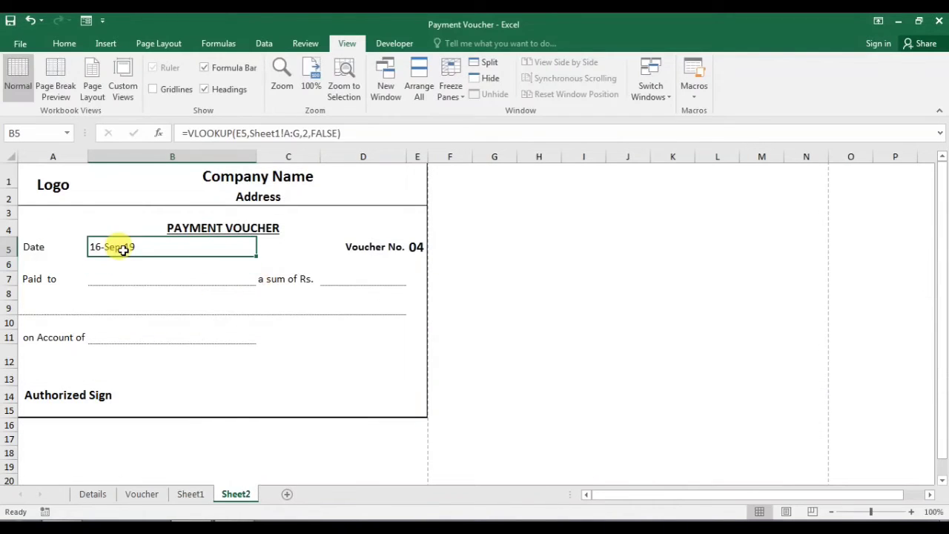
click(248, 267)
click(253, 279)
click(124, 248)
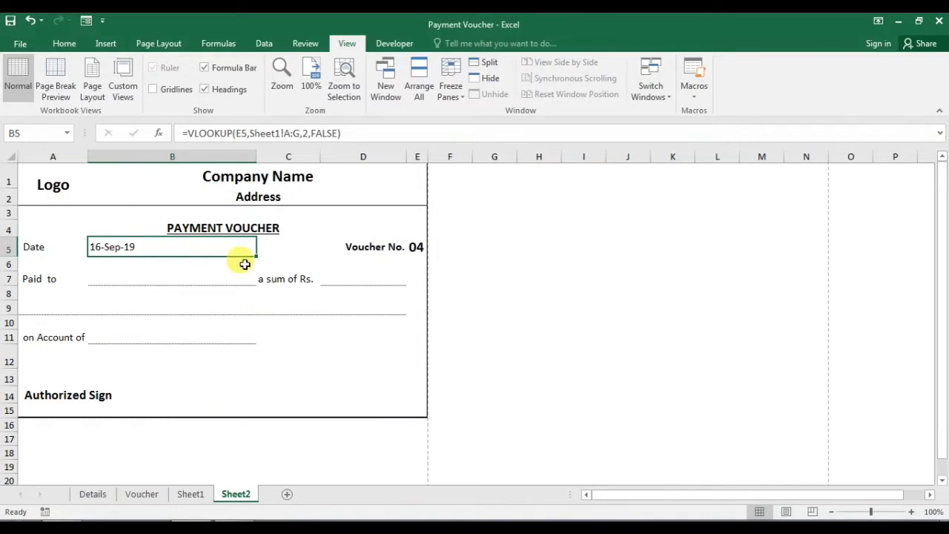
- Set the voucher number in E5 to 0 to test the lookup
click(417, 247)
key(BackSpace)
text(0)
key(Return)
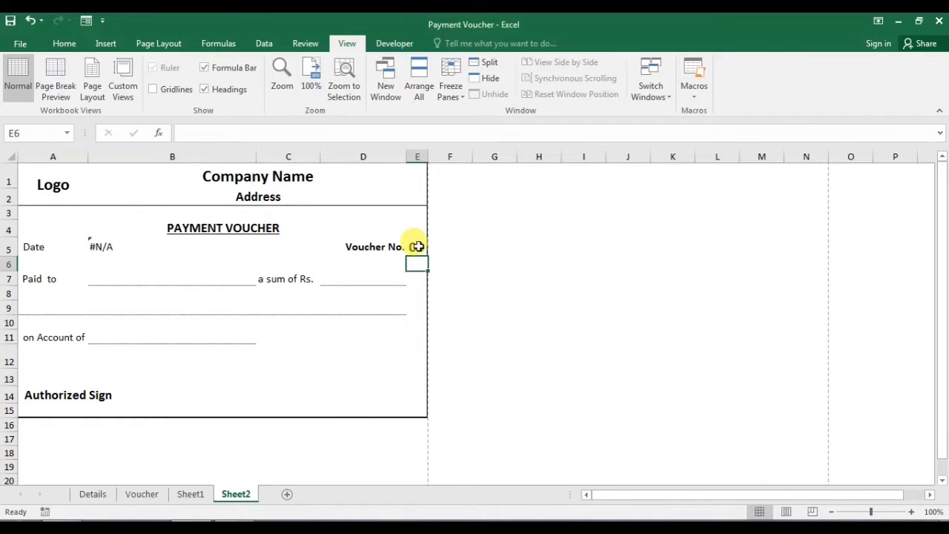
- Try to wrap the Date lookup in B5 in an IFERROR function
click(94, 246)
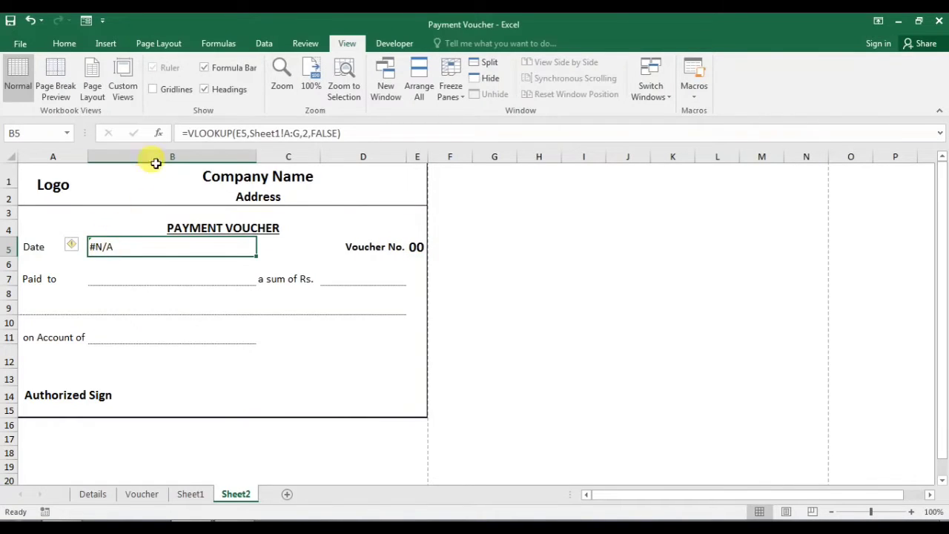
click(190, 133)
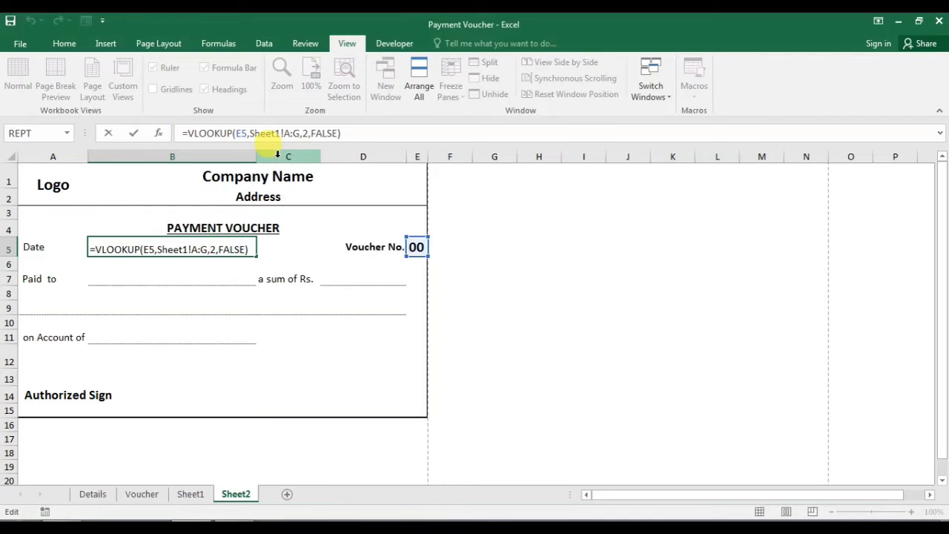
text(iferr)
key(Tab)
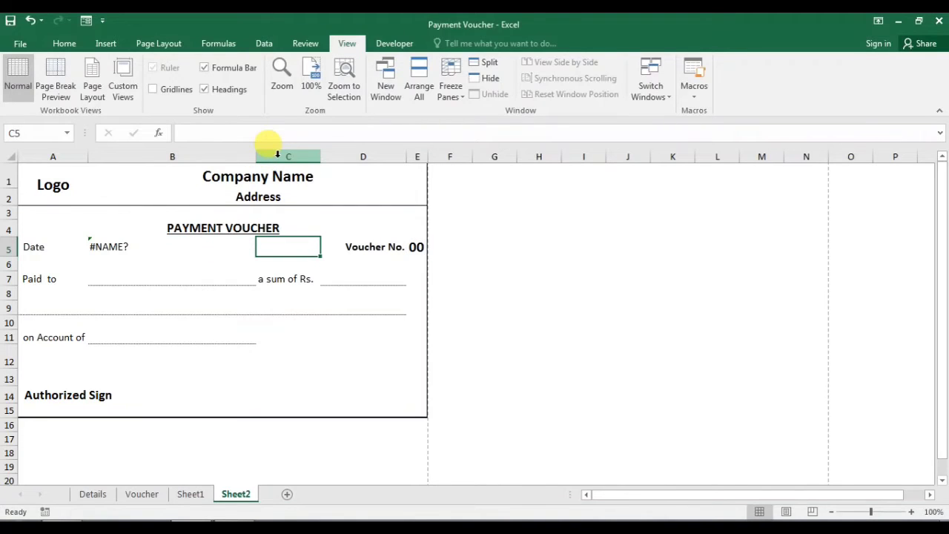
key(ctrl+z)
- Wrap the VLOOKUP in Date cell B5 in IFERROR with an empty string "" as the error value
click(190, 133)
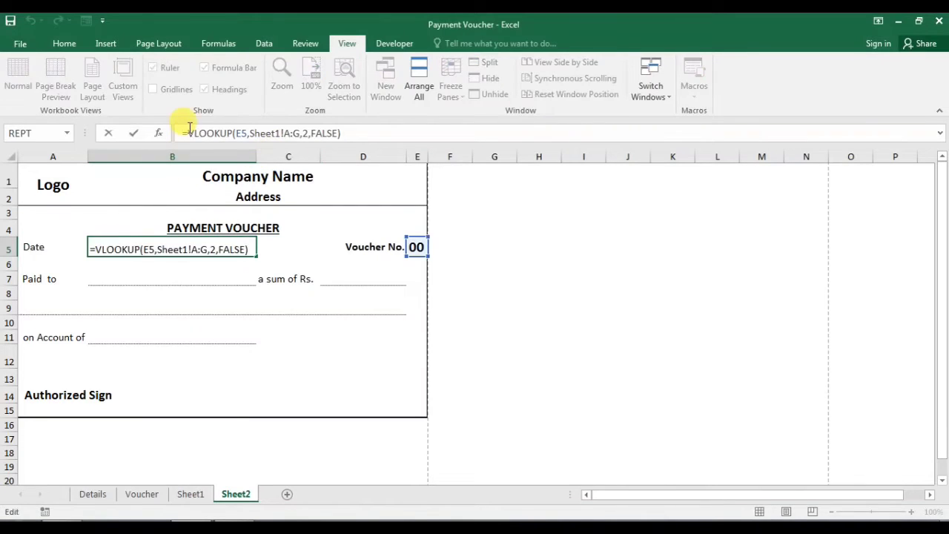
text(iferr)
key(Tab)
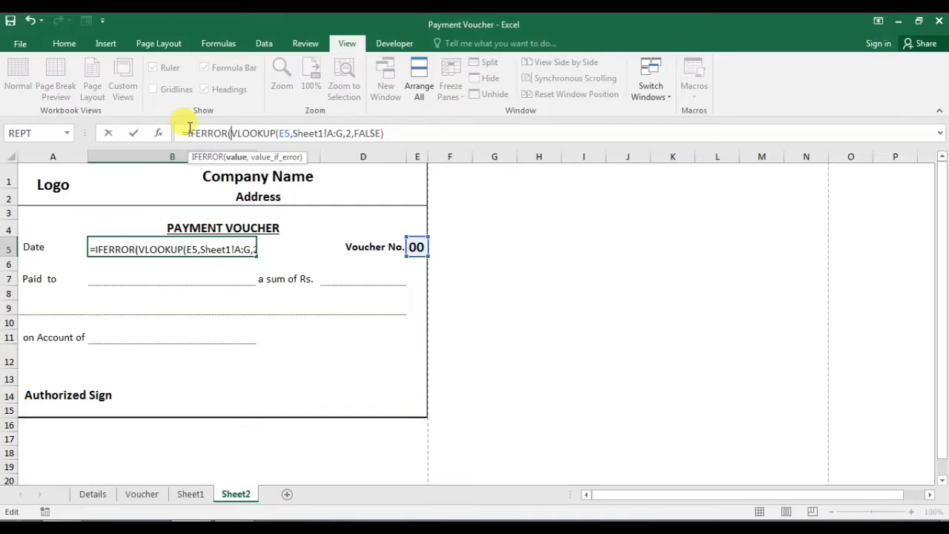
click(400, 138)
text(,)
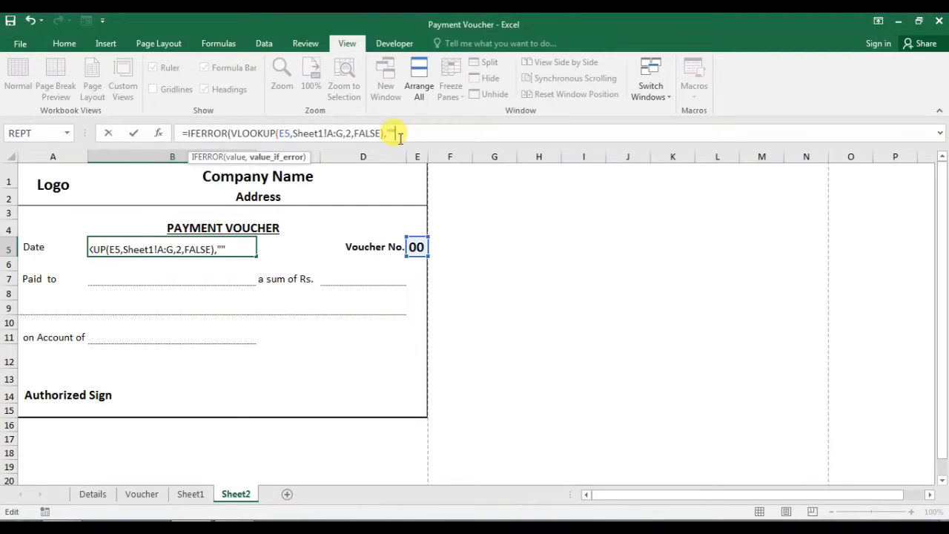
key(Return)
key(Return)
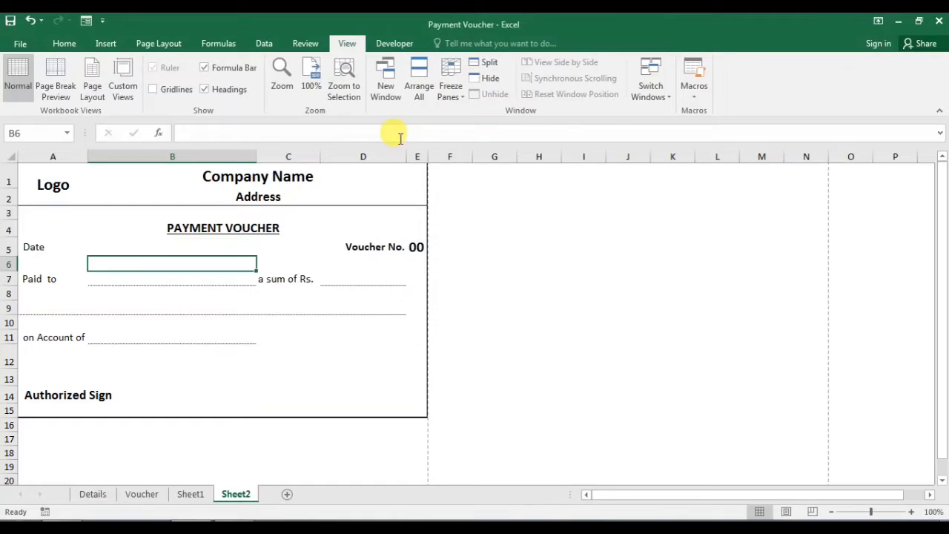
- Make the references in the B5 formula absolute, as $E$5 and Sheet1!$A:$G
key(Up)
click(286, 133)
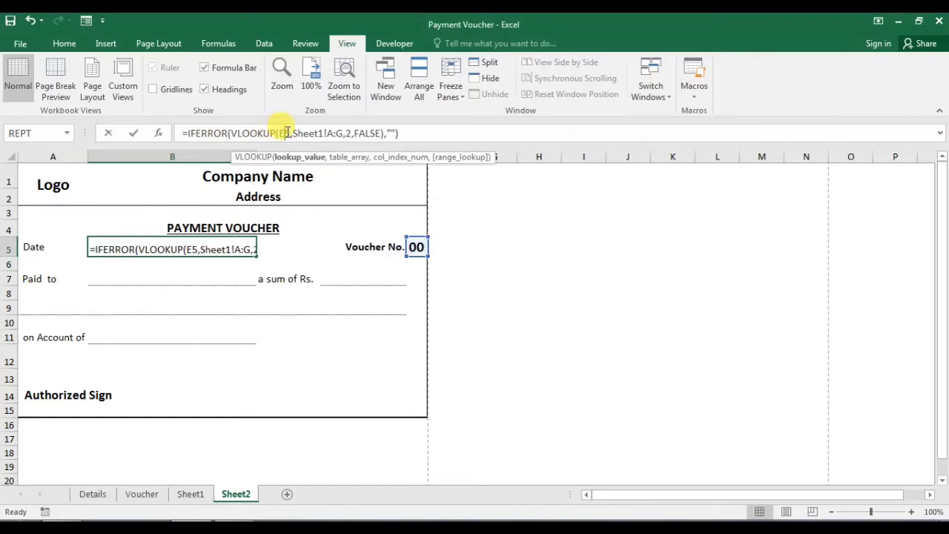
key(F4)
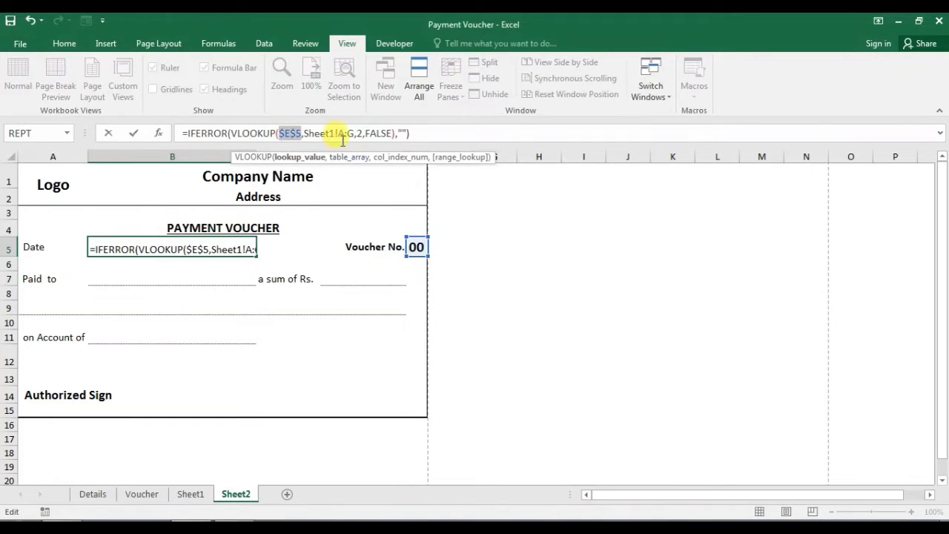
drag(336, 134, 363, 135)
key(F4)
key(Return)
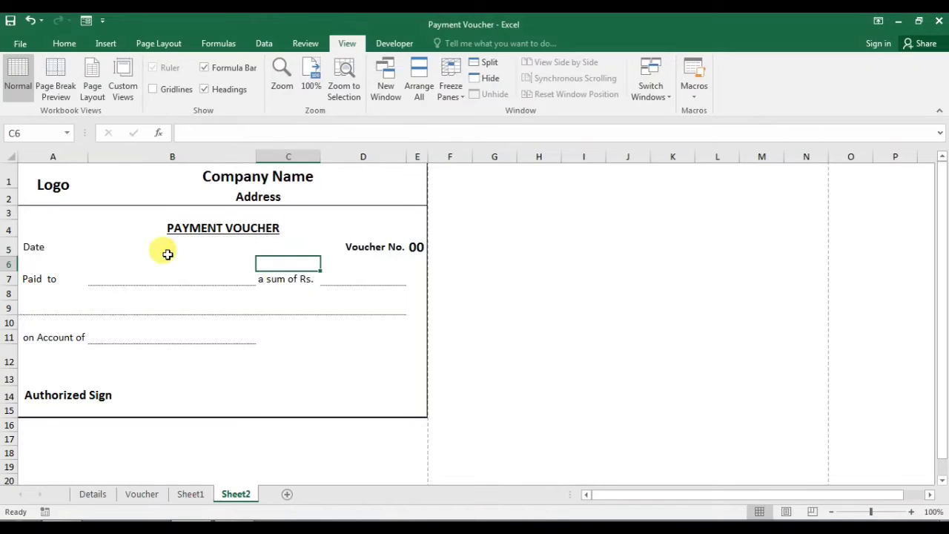
- Copy the full IFERROR lookup formula text from Date cell B5
click(165, 250)
drag(420, 133, 179, 128)
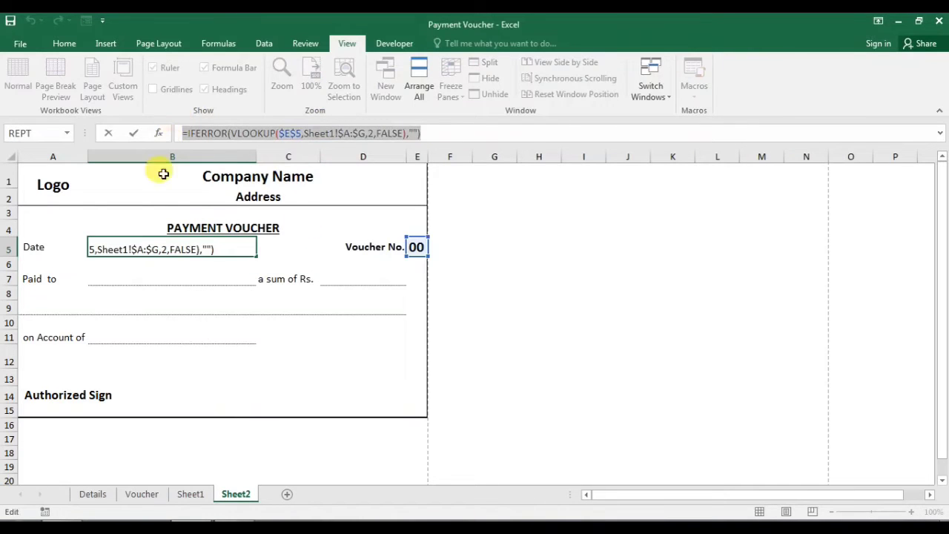
key(ctrl+c)
key(Escape)
- Enter the copied formula in Paid to cell B7, adjusting its column index to the PAID TO column on Sheet1
click(123, 278)
click(189, 494)
click(45, 231)
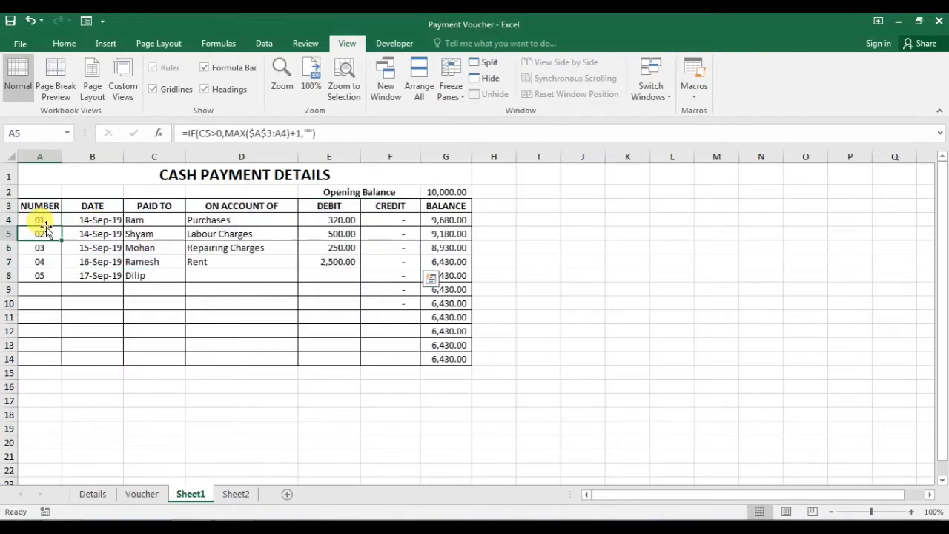
click(152, 221)
click(236, 494)
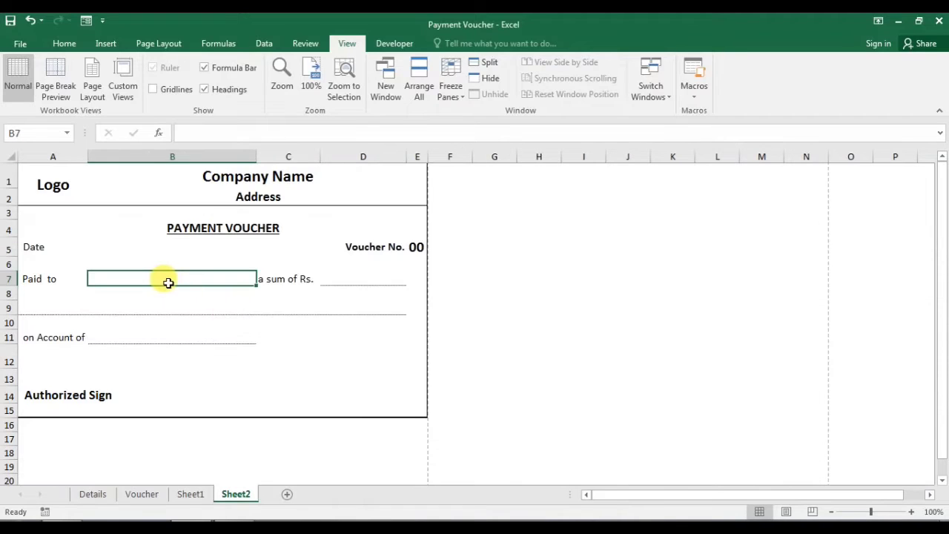
text(=)
key(ctrl+v)
click(284, 278)
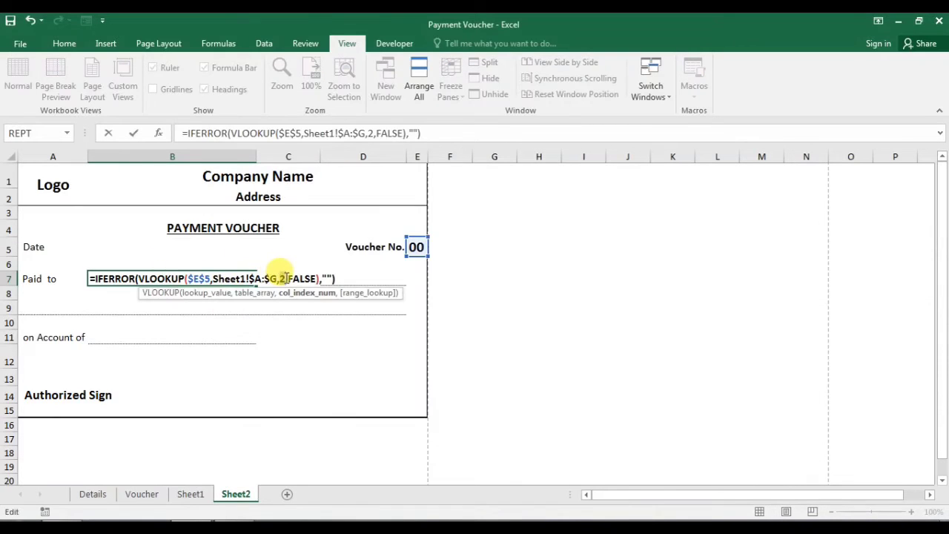
key(ctrl+Return)
- Enter the copied formula in the sum of Rs. cell D7, adjusting its column index to the DEBIT column counted on Sheet1
click(308, 281)
click(345, 279)
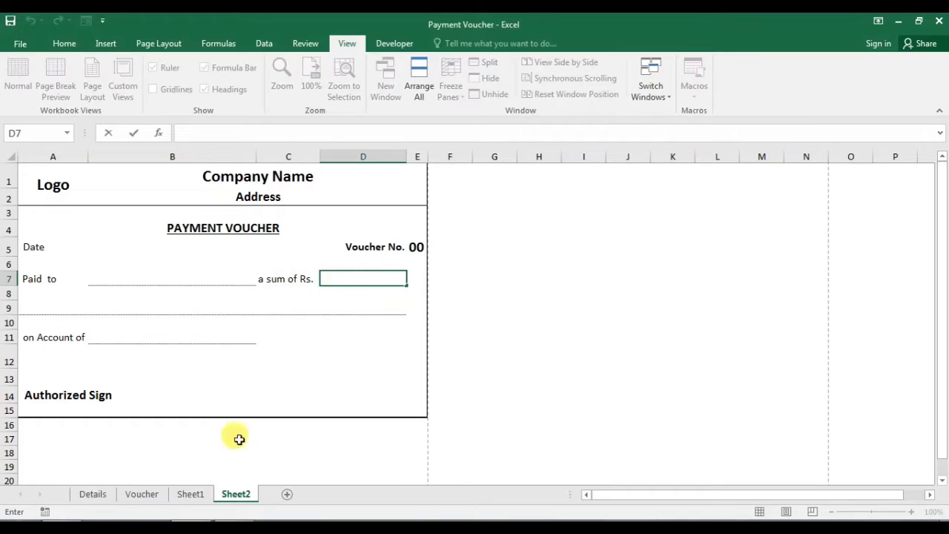
click(189, 494)
click(56, 246)
click(99, 251)
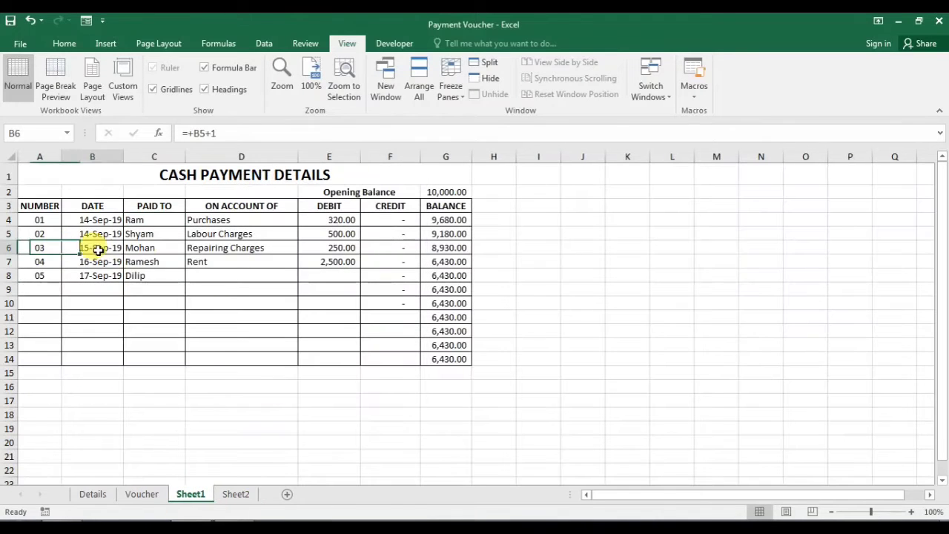
click(157, 251)
click(241, 251)
click(330, 260)
click(236, 495)
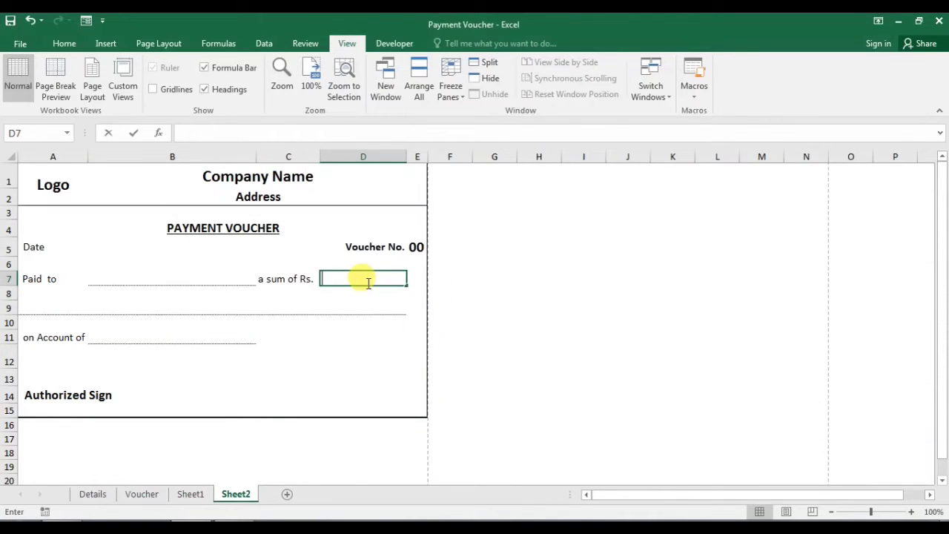
key(ctrl+v)
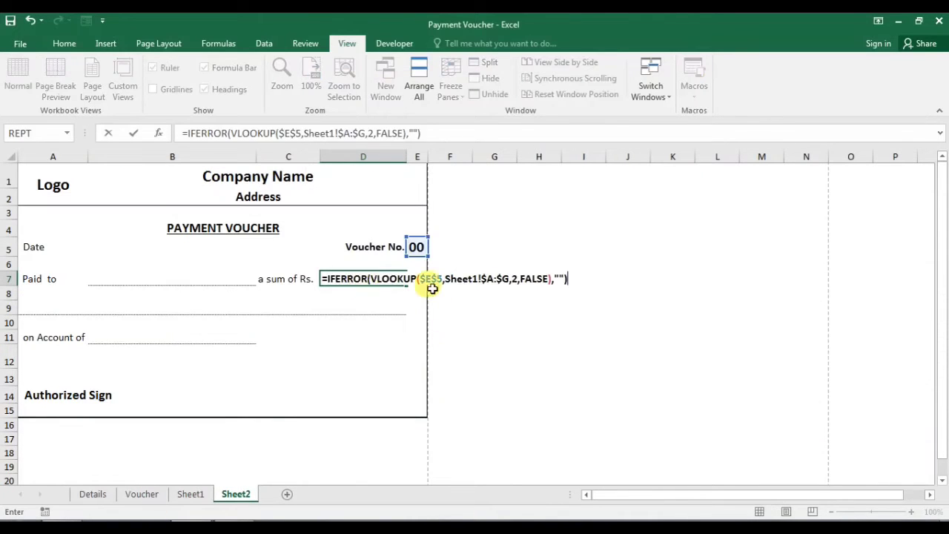
click(514, 279)
key(Return)
- Enter the copied IFERROR lookup formula in the on Account of cell B11 on Sheet2
key(Down)
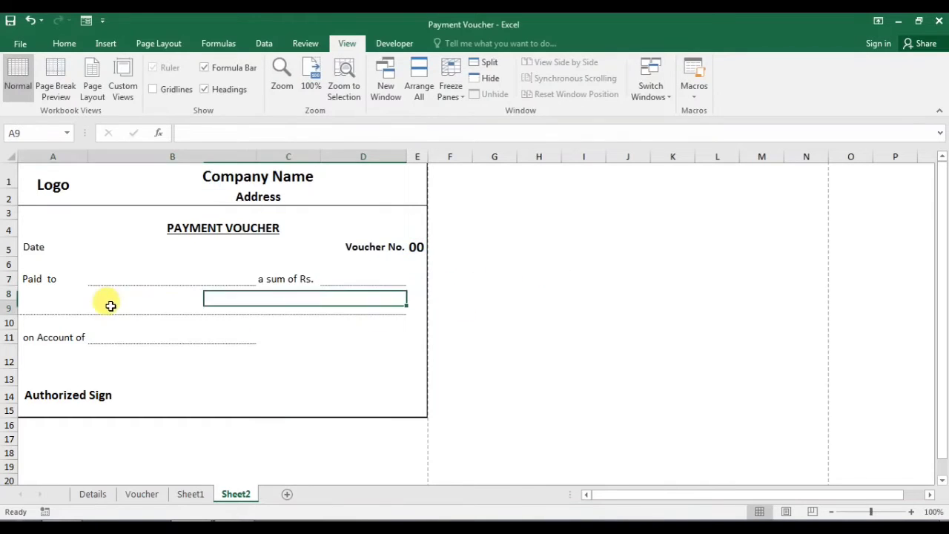
key(Down)
click(110, 337)
key(ctrl+v)
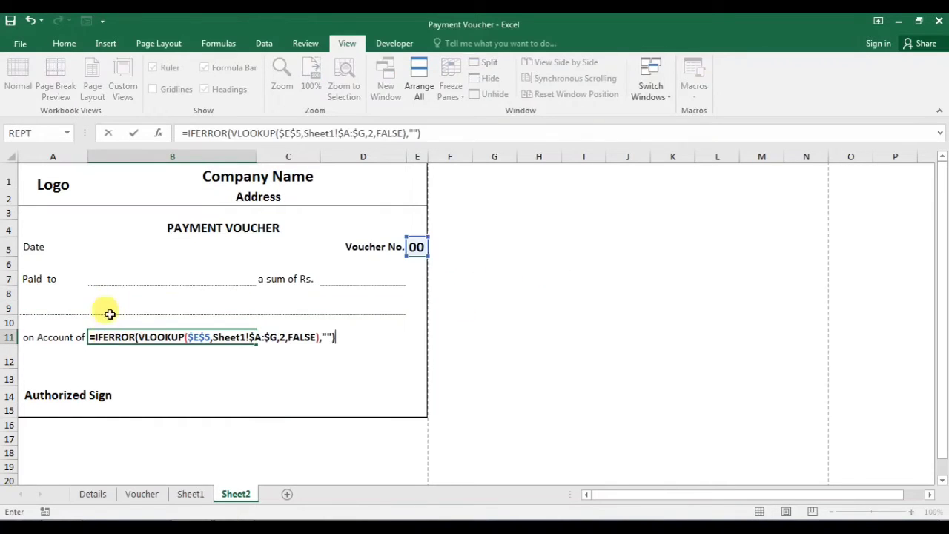
key(Return)
- Check the ON ACCOUNT OF column's position on Sheet1 and set the column index in Sheet2's B11 formula to 4
click(190, 494)
drag(223, 219, 237, 261)
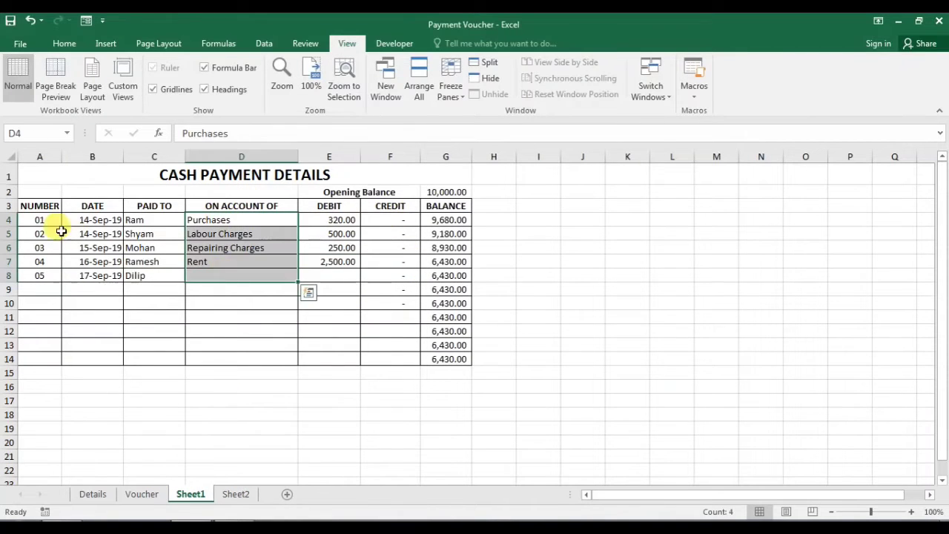
click(154, 248)
click(224, 247)
click(247, 497)
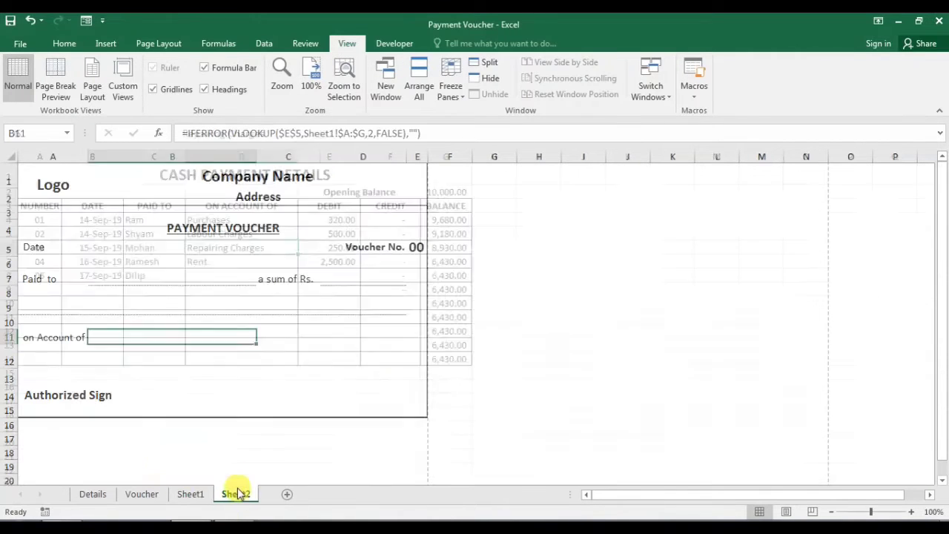
double_click(138, 338)
click(281, 342)
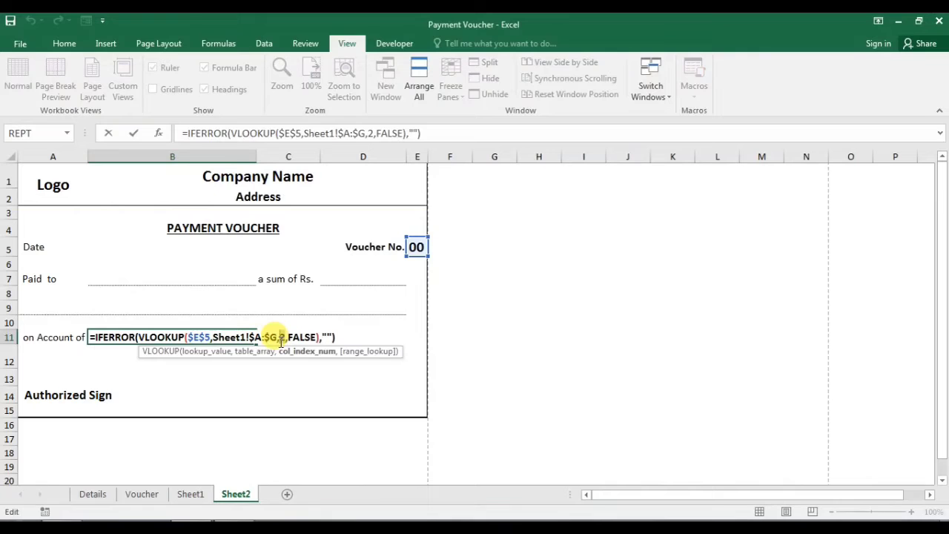
key(Return)
- Set the Voucher No. in E5 to 1 and check the filled Paid to cell
click(415, 247)
text(1)
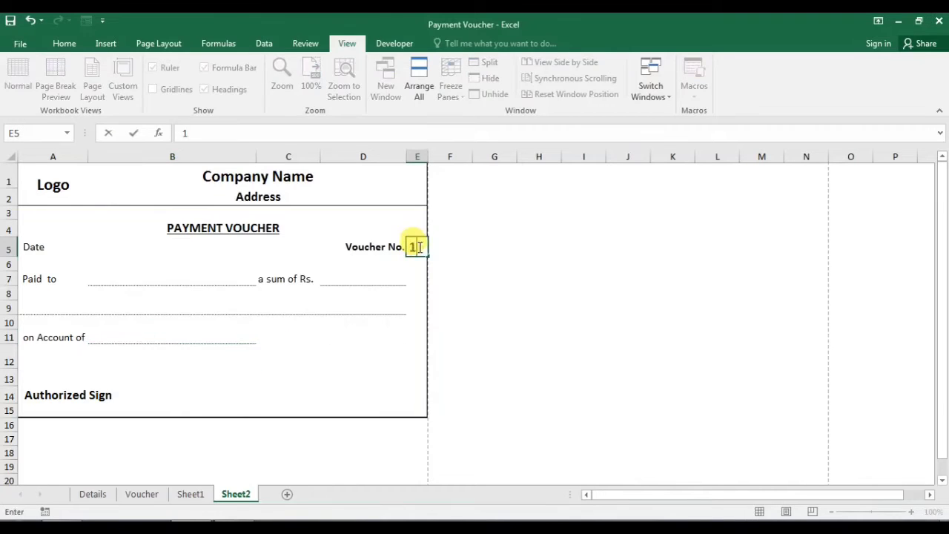
key(Return)
click(130, 284)
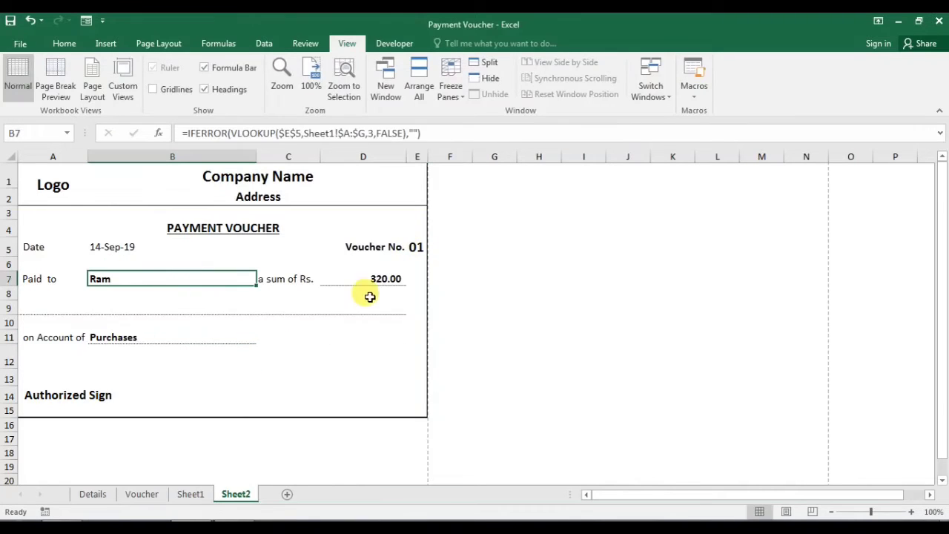
- Copy the full amount-in-words formula from cell A9 on the Voucher sheet
click(198, 307)
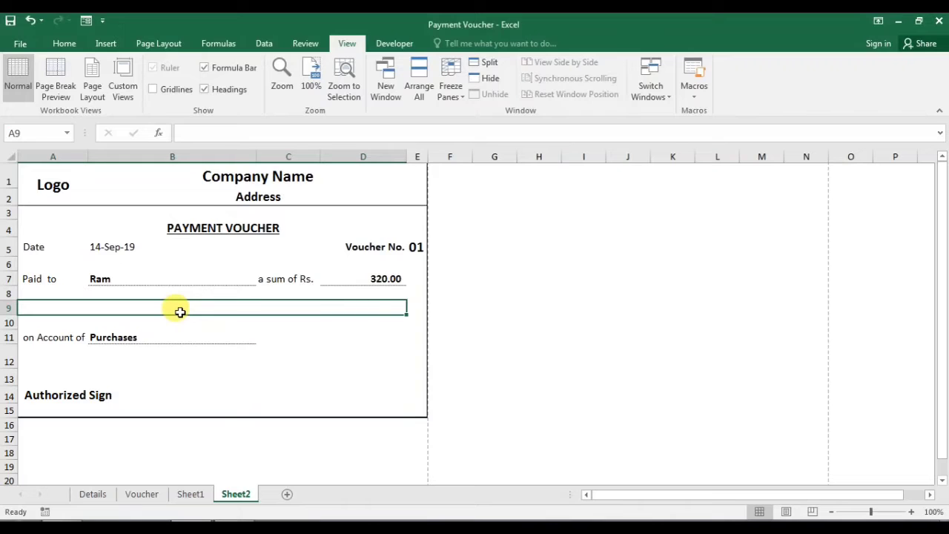
click(100, 495)
click(145, 494)
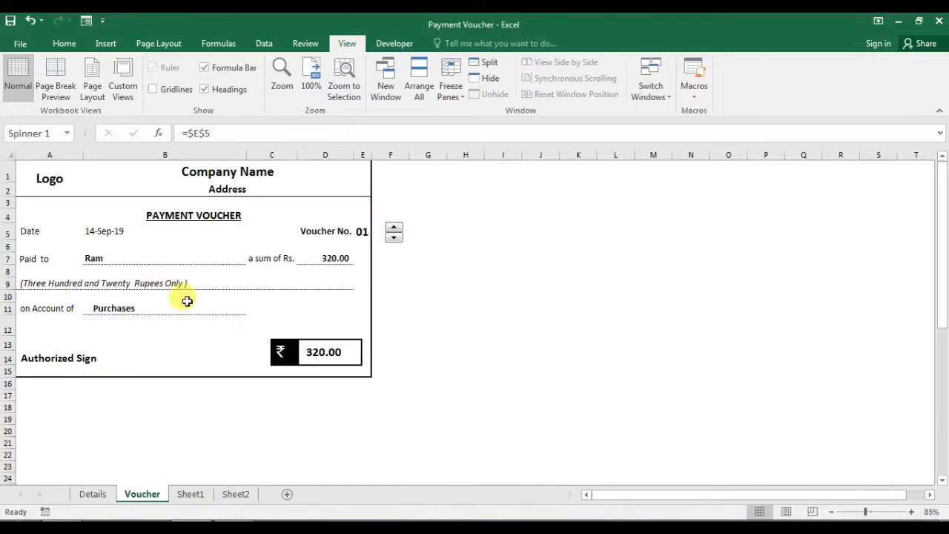
click(141, 283)
drag(183, 133, 338, 296)
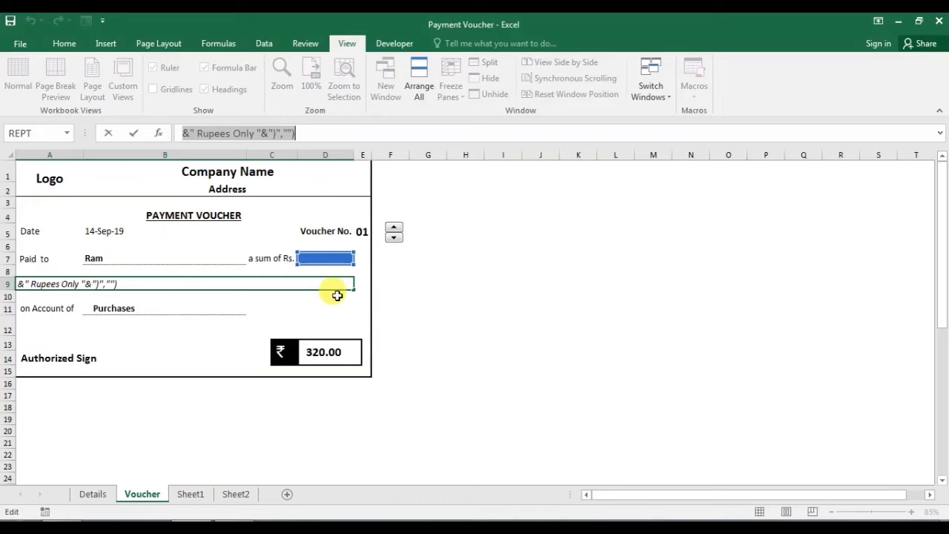
key(Escape)
- Paste the copied amount-in-words formula into cell A9 on Sheet2
click(235, 494)
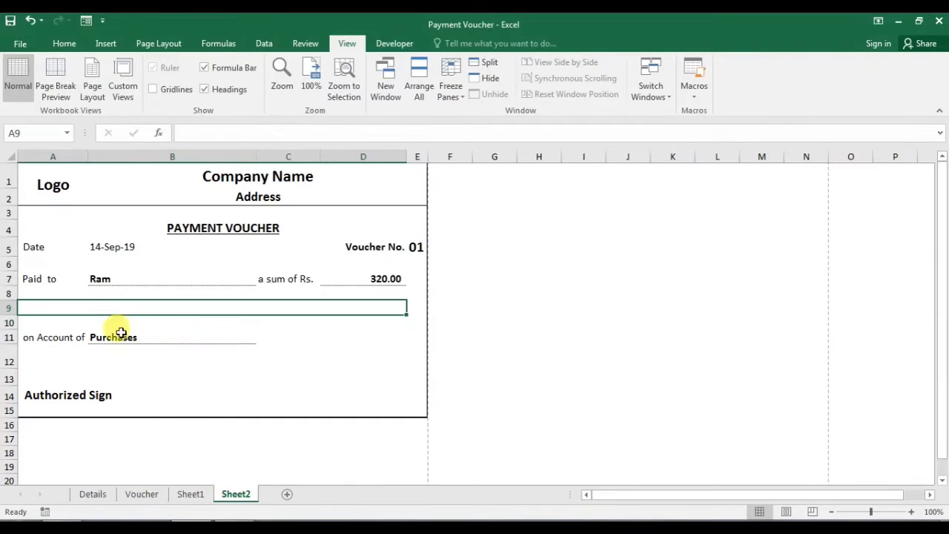
double_click(111, 309)
key(ctrl+v)
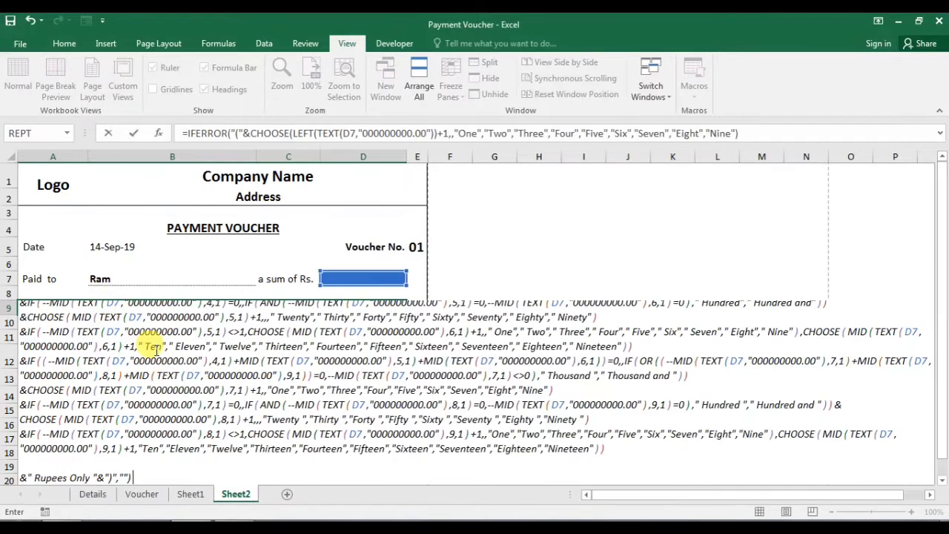
key(Return)
click(178, 307)
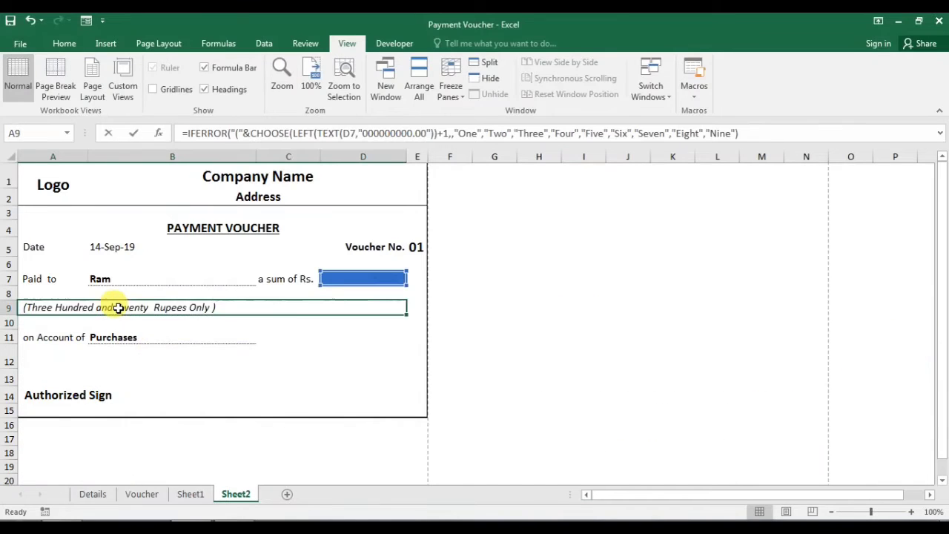
- Examine the amount-in-words formula in A9 and the sum of Rs. cell D7 that it references
double_click(130, 315)
key(Escape)
drag(102, 308, 400, 306)
drag(472, 306, 472, 305)
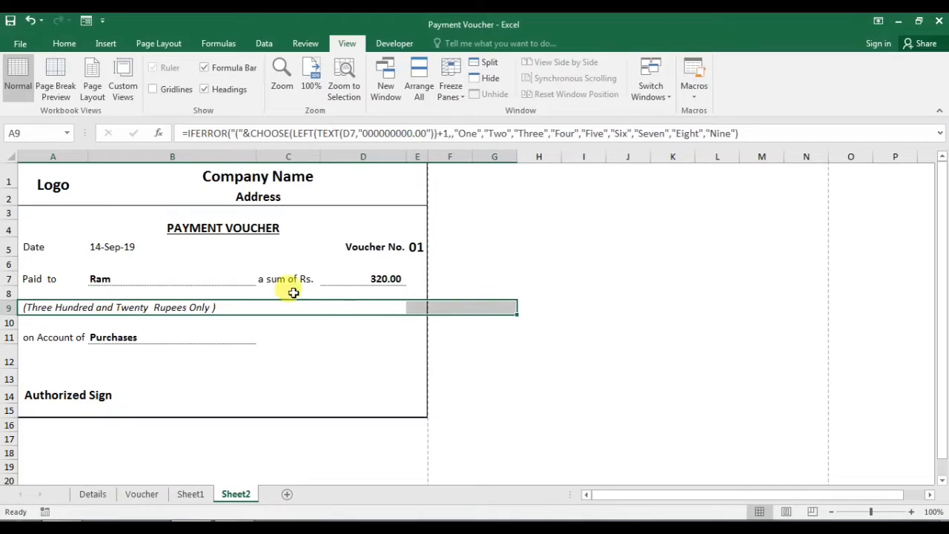
key(ctrl+f)
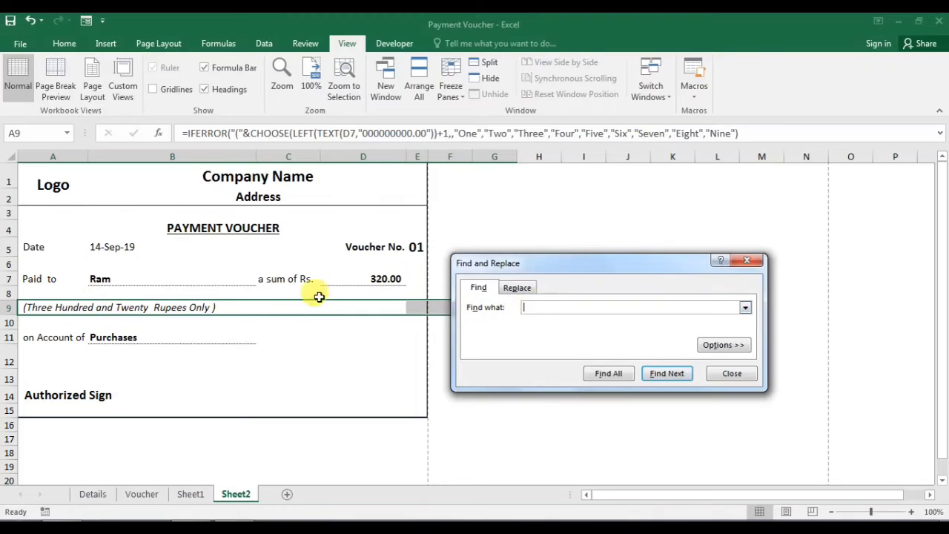
double_click(247, 303)
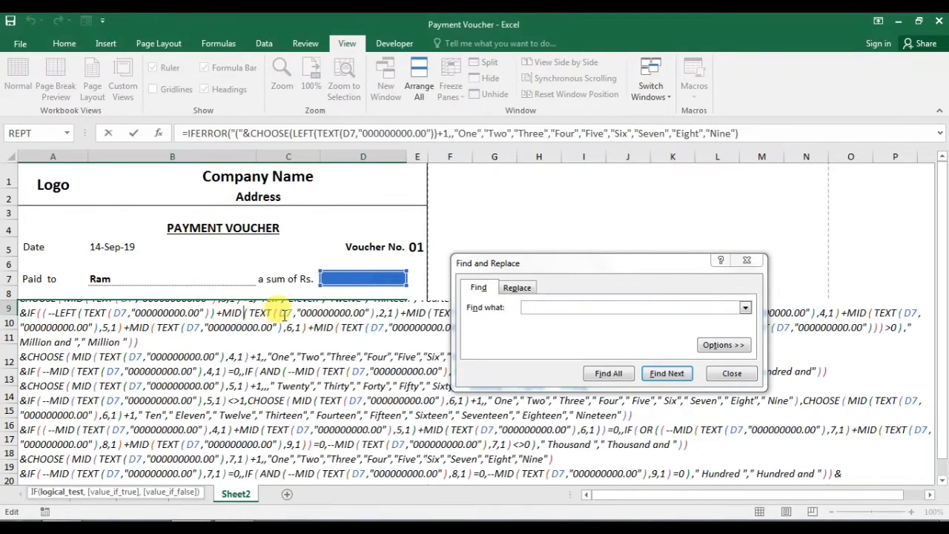
key(Escape)
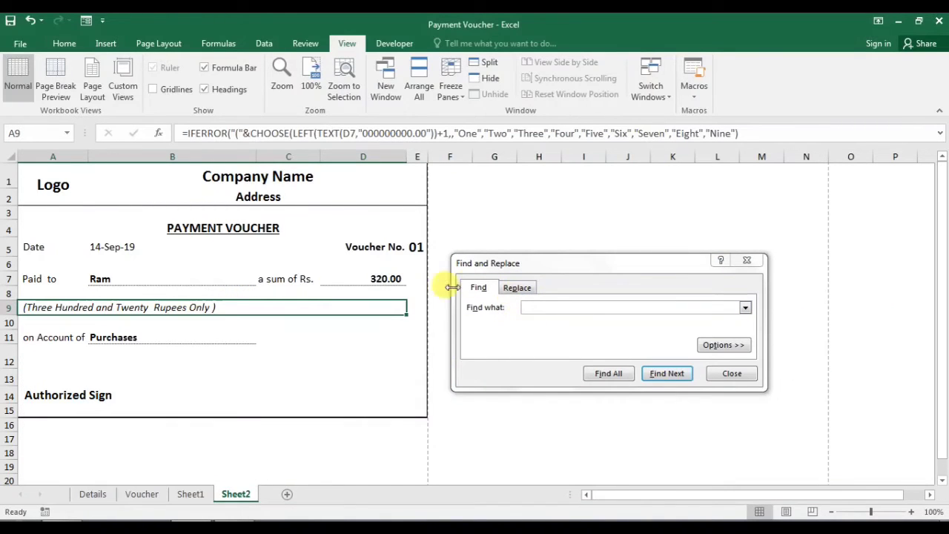
click(394, 279)
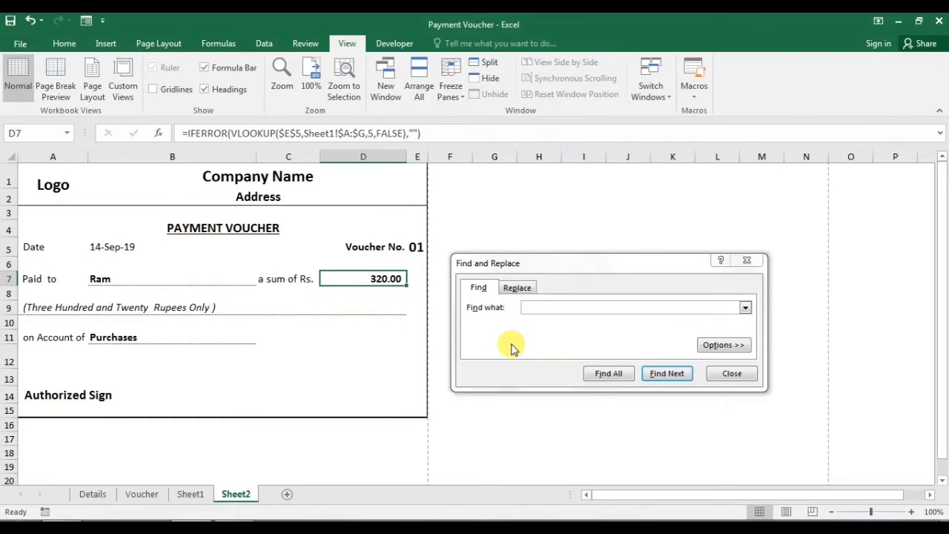
click(724, 373)
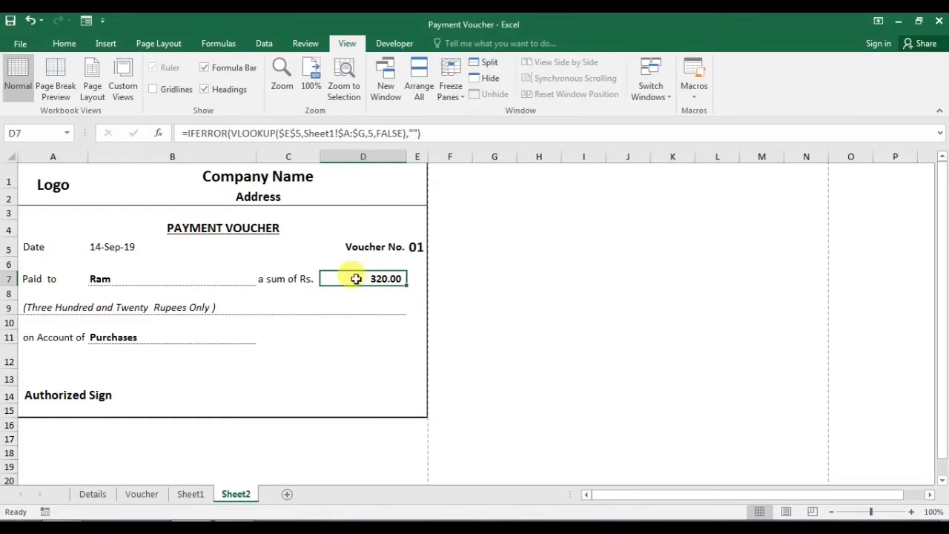
click(197, 307)
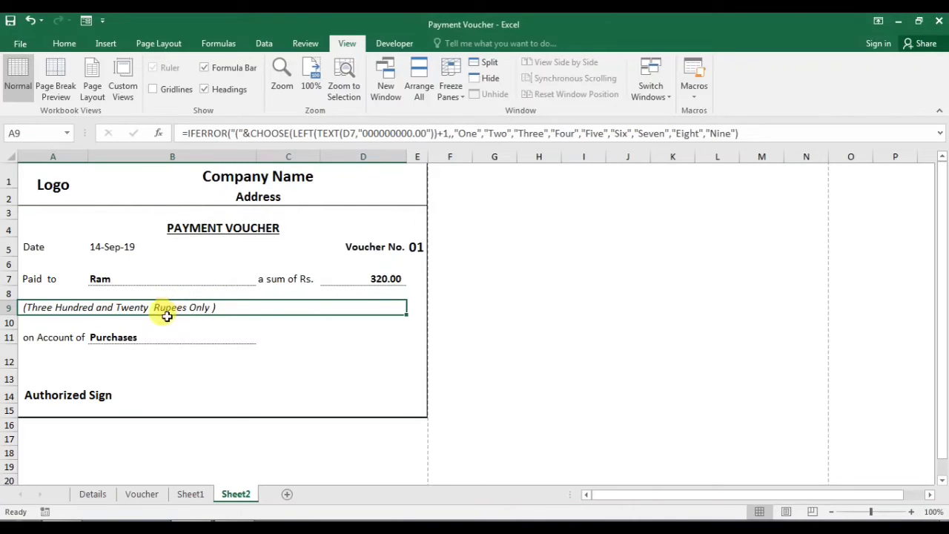
- Set the Voucher No. in E5 to 2 and check the sum of Rs. cell
click(112, 335)
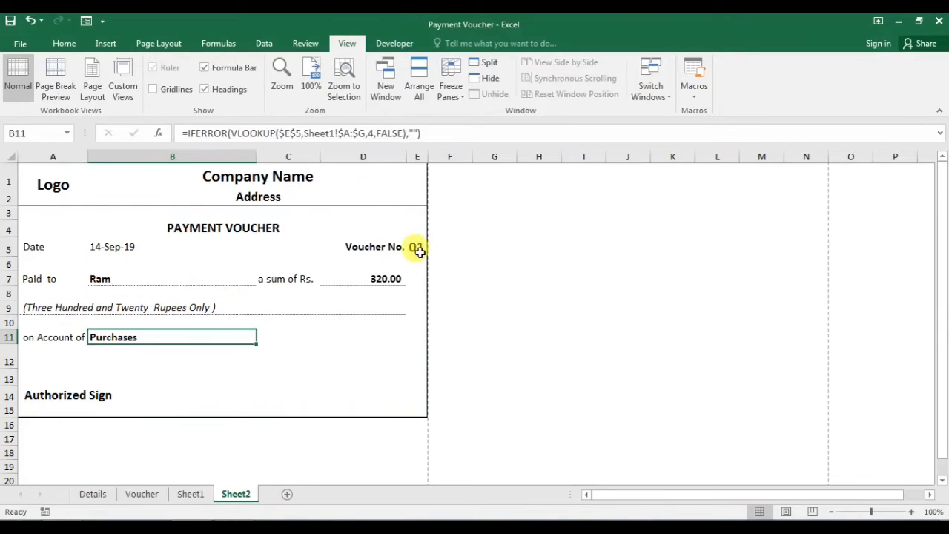
click(418, 251)
text(2)
key(Return)
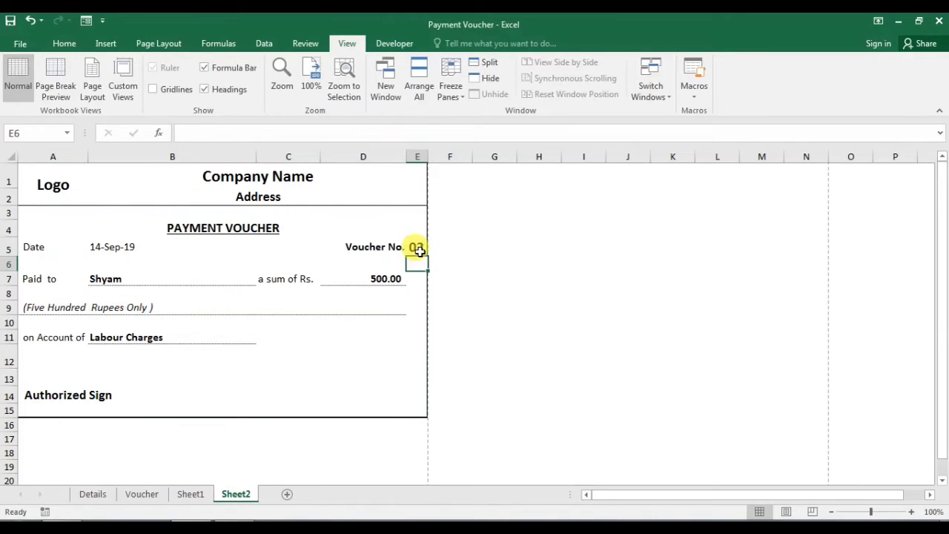
click(361, 276)
click(418, 246)
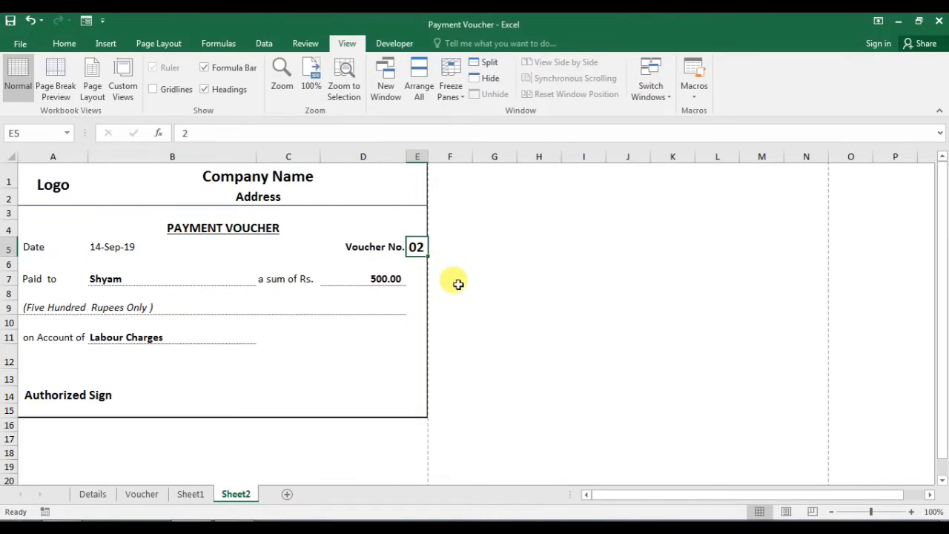
- Insert a small spin button form control in cell F5, beside the Voucher No
click(444, 246)
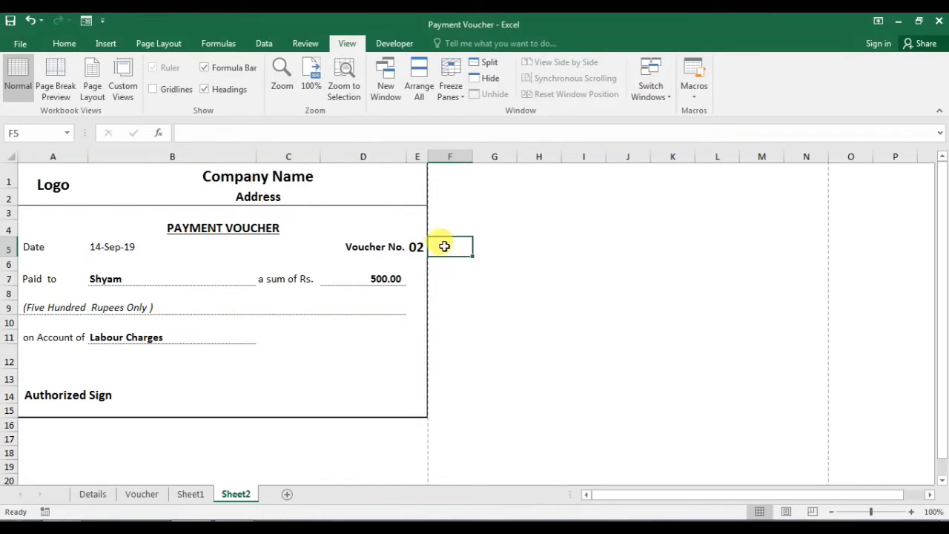
click(392, 43)
click(291, 102)
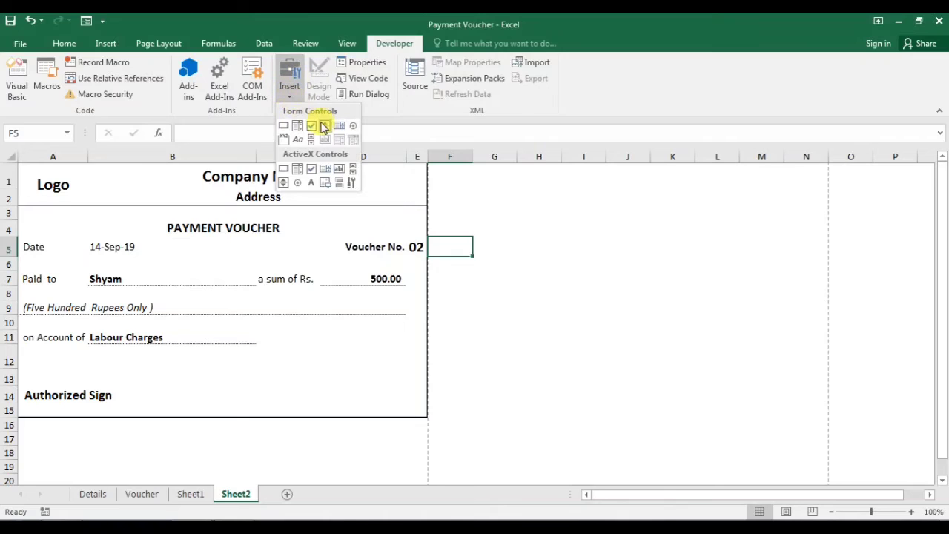
click(325, 127)
drag(440, 233, 462, 259)
- Link the spin button to cell $E$5 in its control format settings
right_click(450, 249)
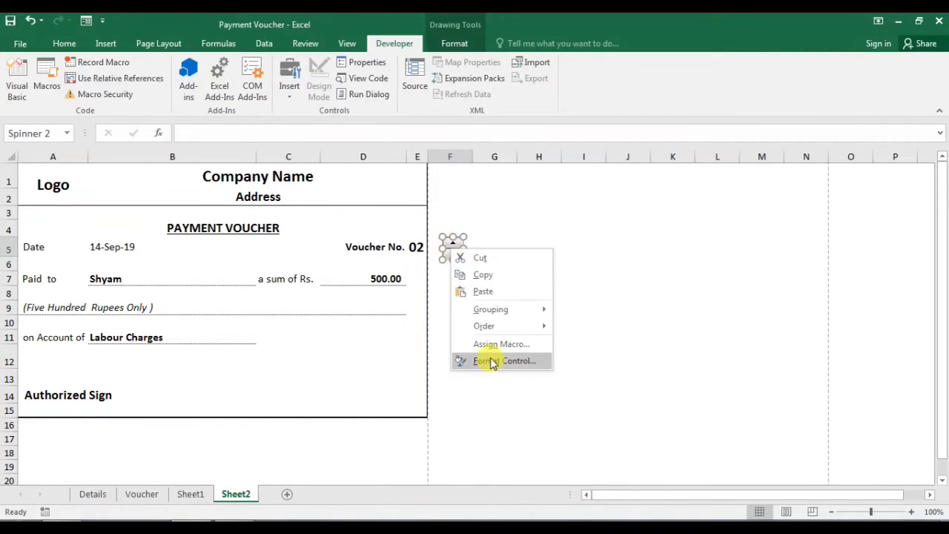
click(492, 360)
click(414, 250)
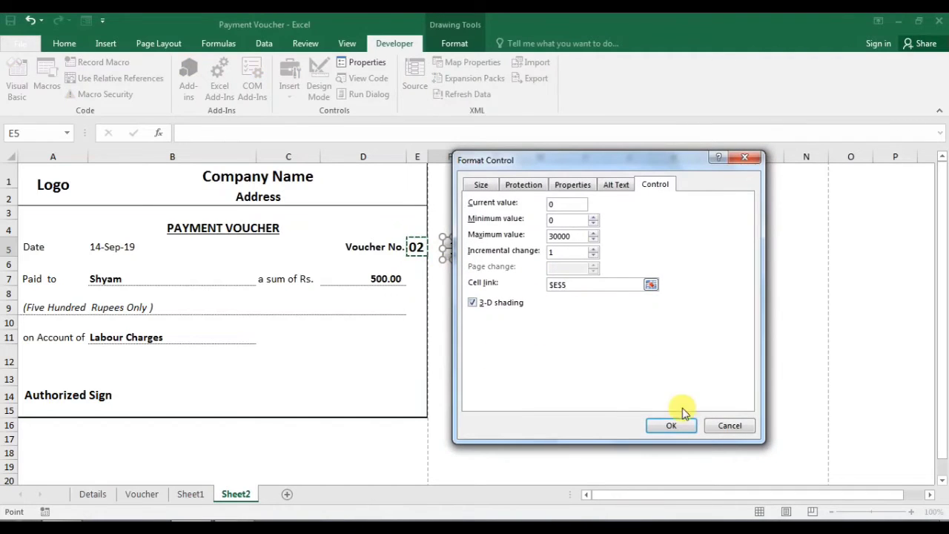
click(671, 425)
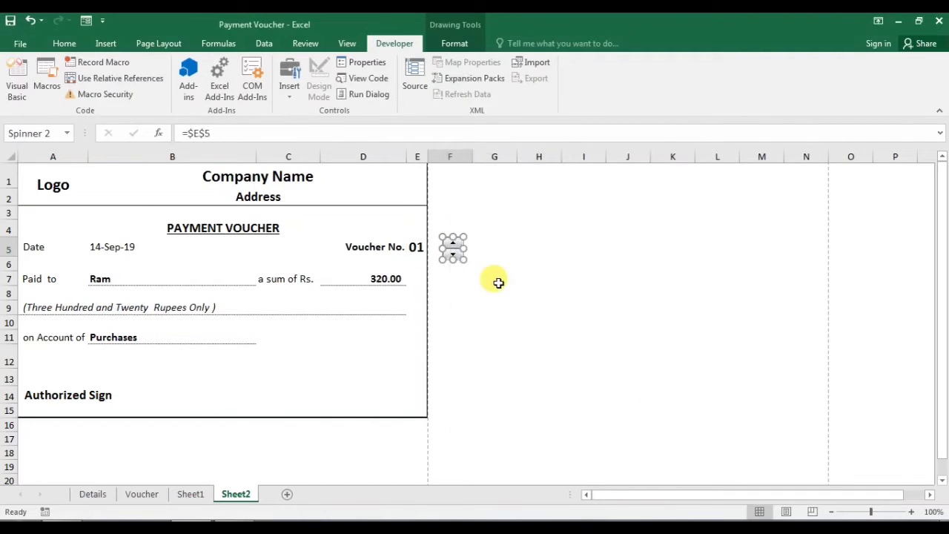
- Step the voucher number up and down with the spin button, stopping at 05, and inspect that voucher's Paid to and sum cells
click(497, 280)
click(452, 244)
click(453, 244)
click(452, 243)
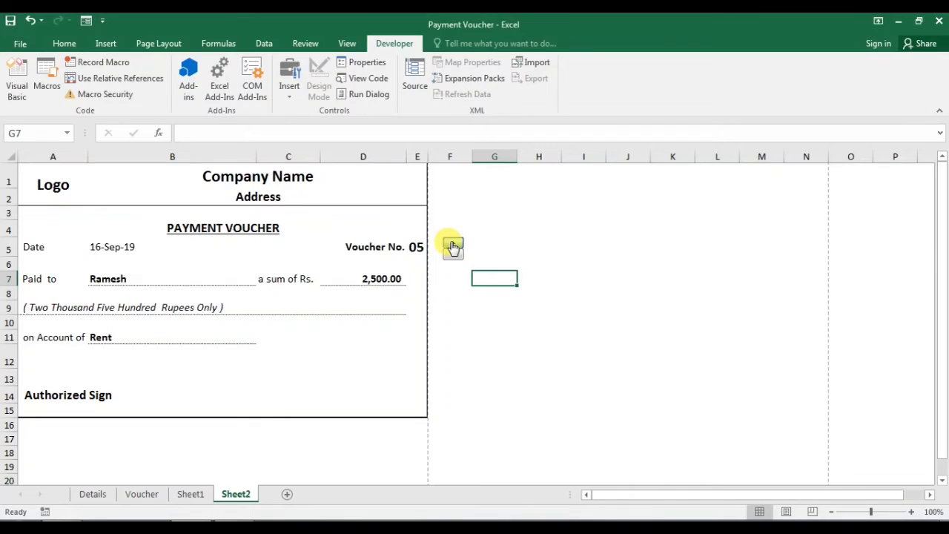
click(453, 243)
click(453, 244)
click(453, 255)
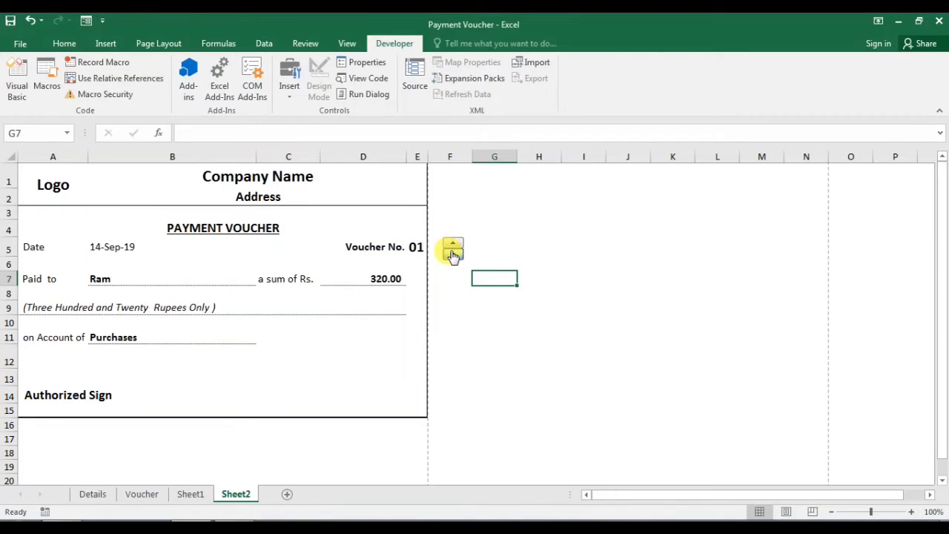
click(453, 244)
click(453, 244)
click(453, 244)
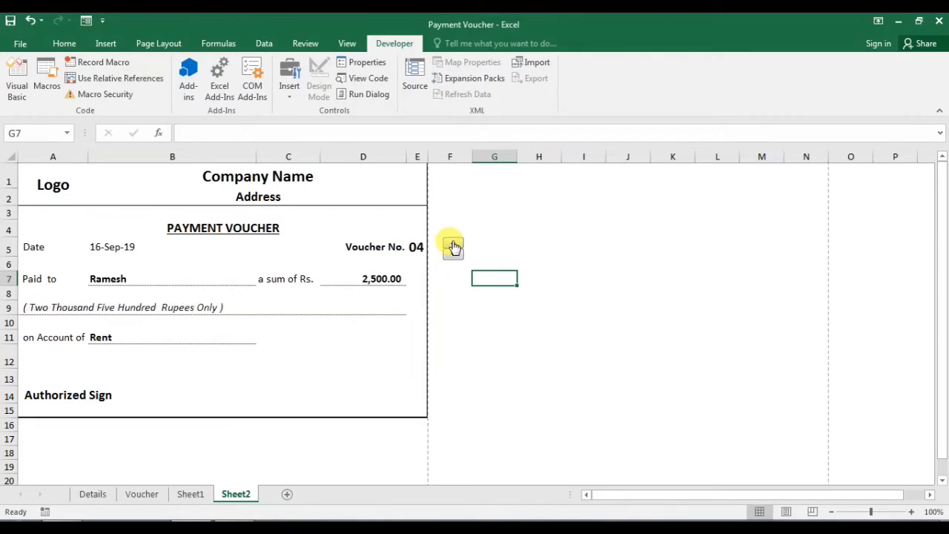
click(453, 244)
click(453, 255)
click(454, 245)
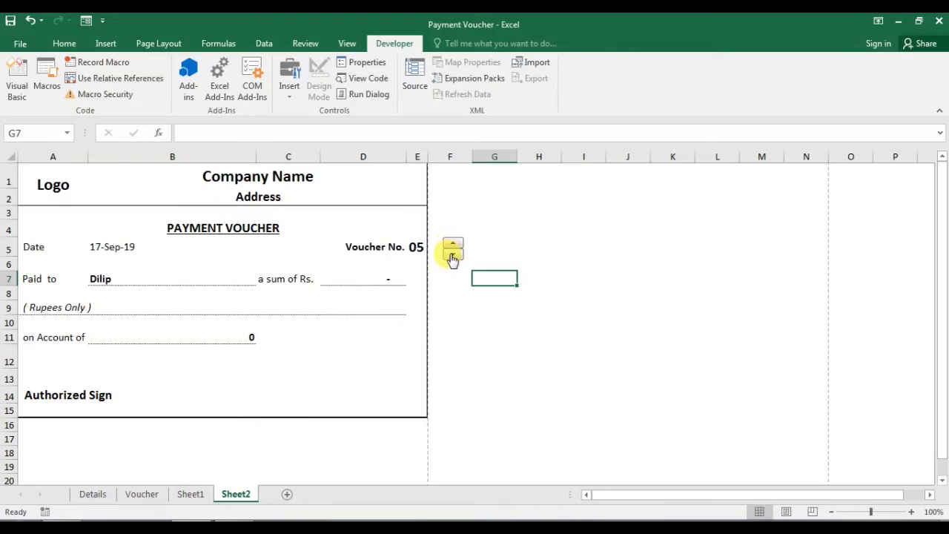
click(454, 255)
click(454, 246)
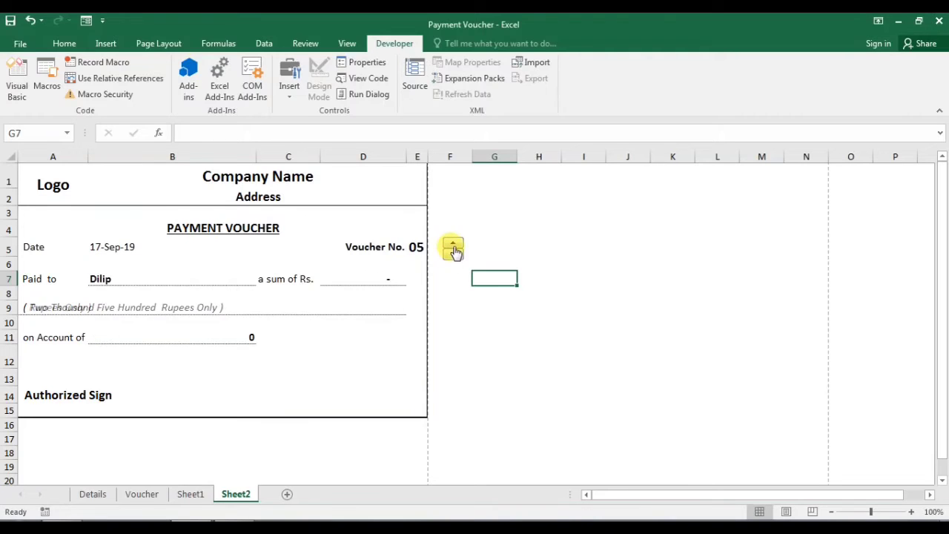
click(35, 281)
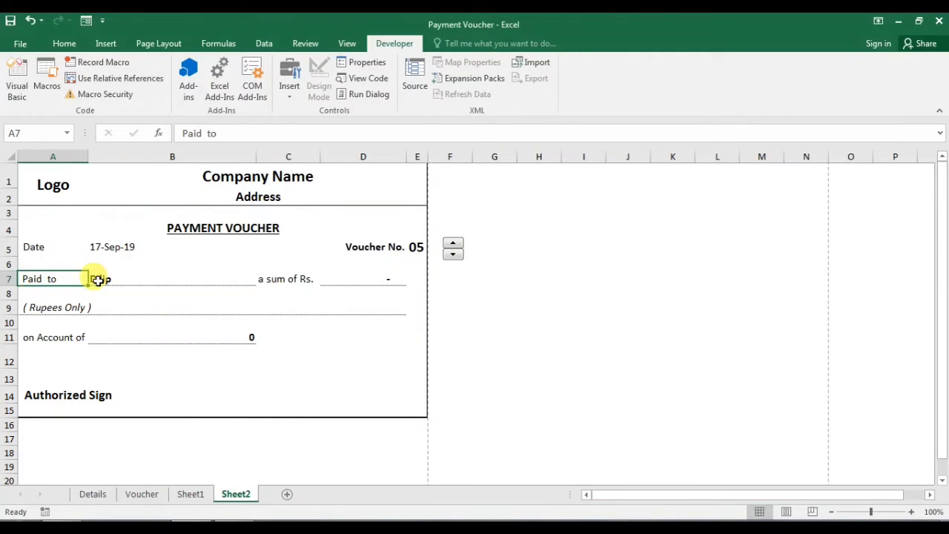
click(365, 278)
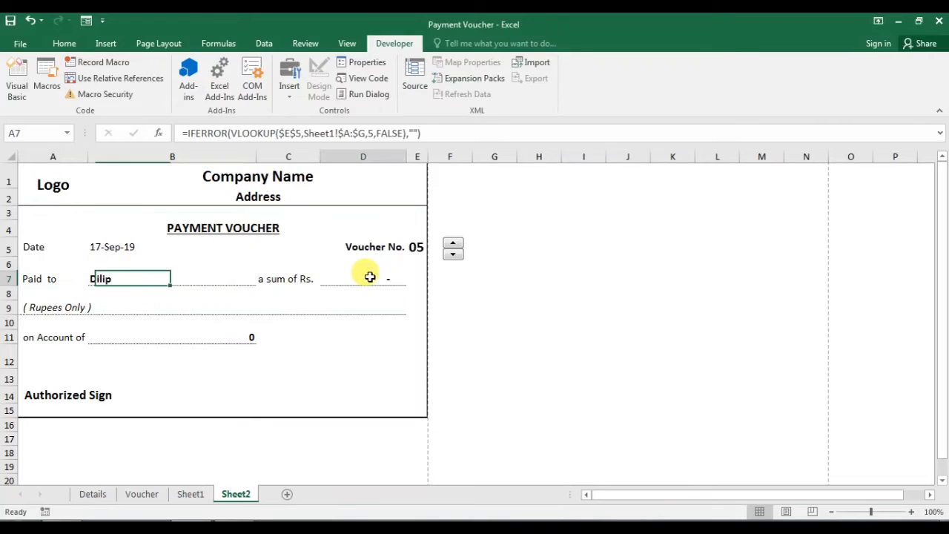
- Check entry 05's empty account and amount columns in Sheet1 against the on Account of cell on the Sheet2 voucher
click(190, 494)
drag(390, 221, 390, 331)
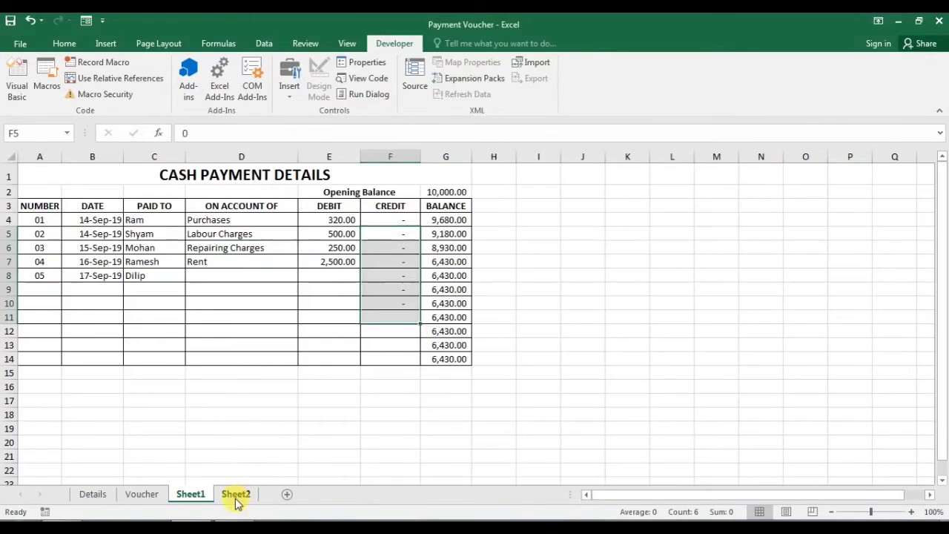
click(237, 495)
click(141, 337)
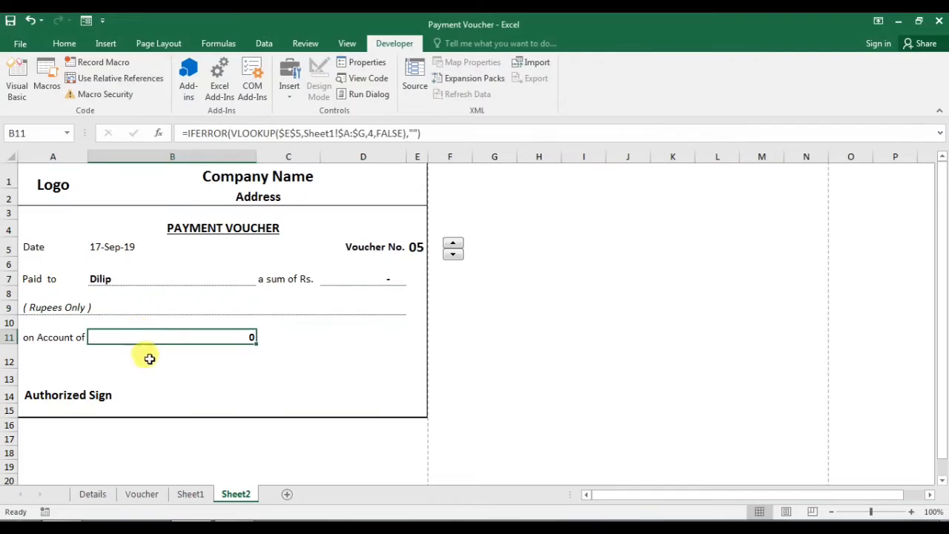
- Draw a rectangle about 0.4" high and 1.56" wide in the voucher's lower area, opposite Authorized Sign
click(328, 388)
drag(296, 377, 387, 396)
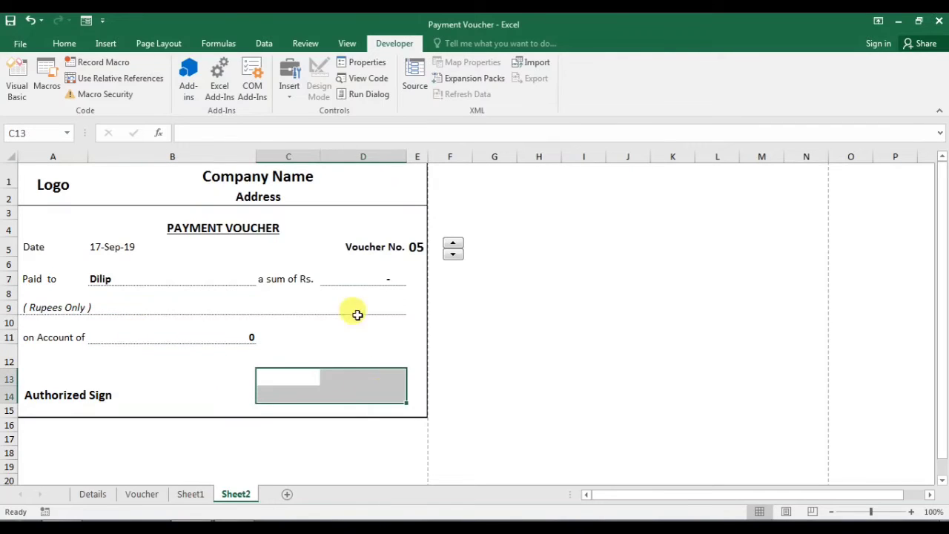
click(363, 357)
click(105, 43)
click(215, 70)
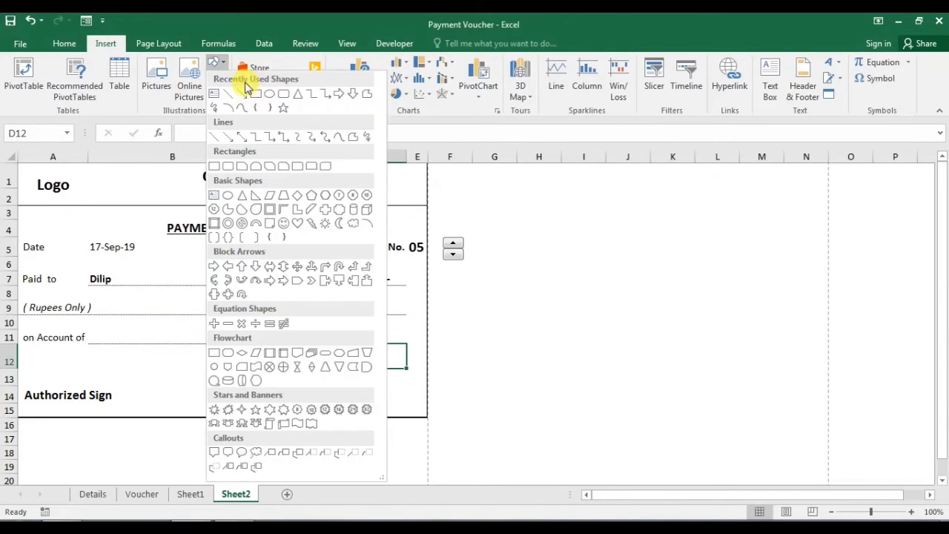
click(254, 96)
drag(310, 385, 407, 409)
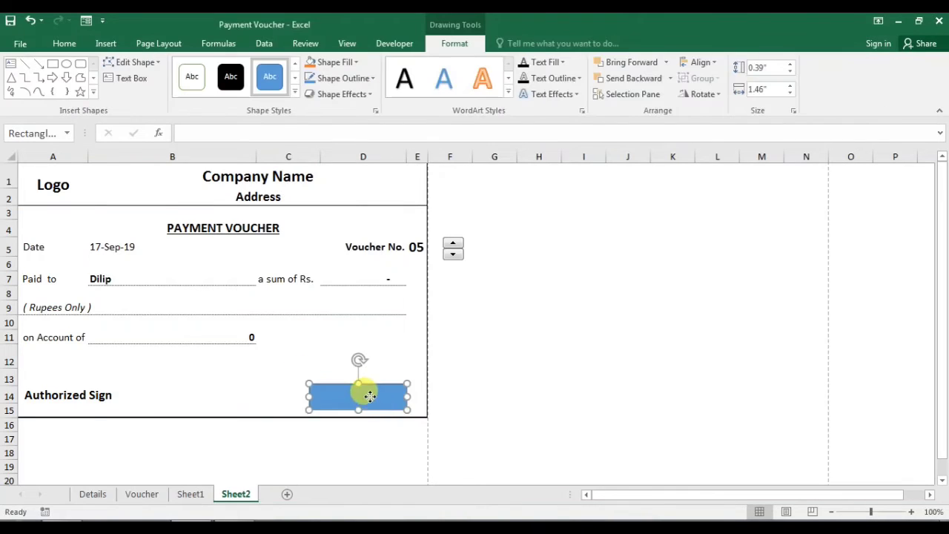
click(375, 395)
drag(312, 391, 304, 391)
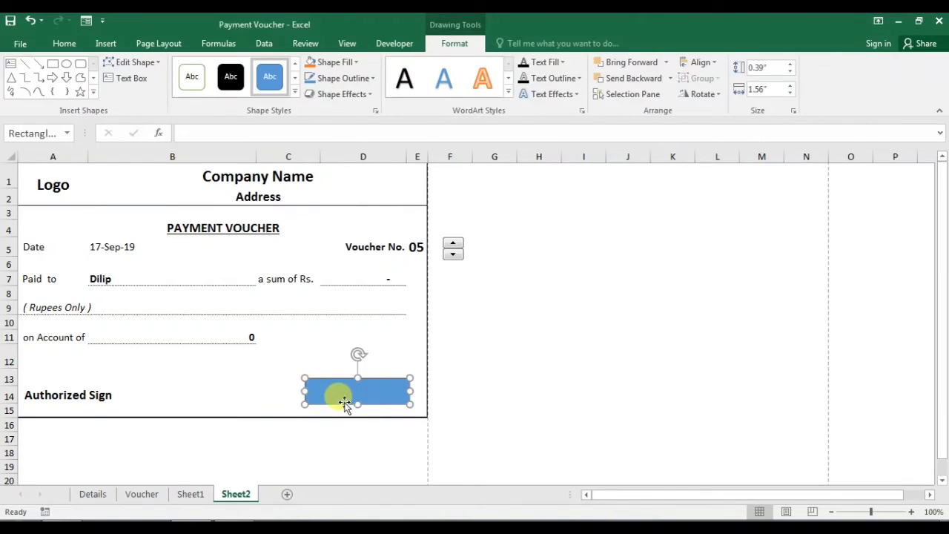
drag(359, 408, 359, 407)
- Remove the rectangle's fill and give it a black 1 pt outline
click(334, 62)
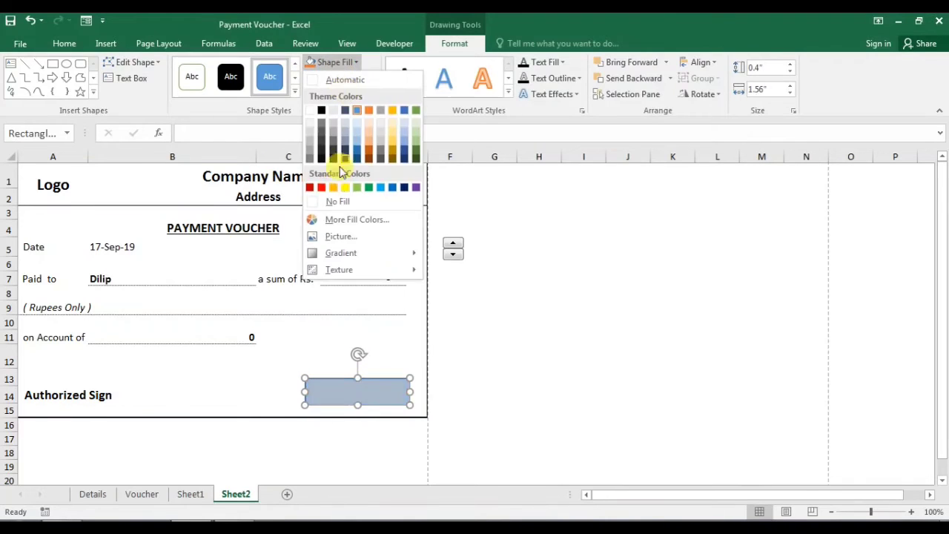
click(338, 201)
click(357, 78)
mouse_move(339, 252)
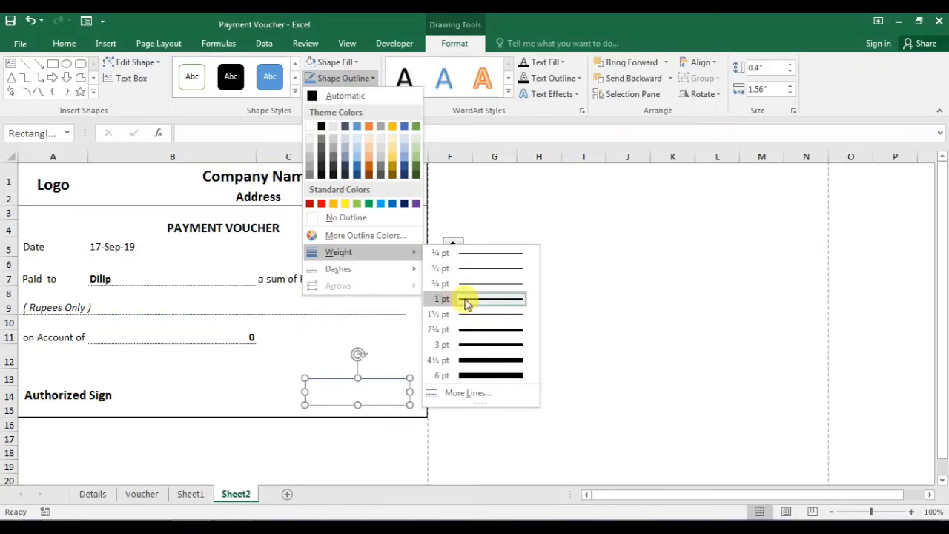
click(467, 299)
click(339, 79)
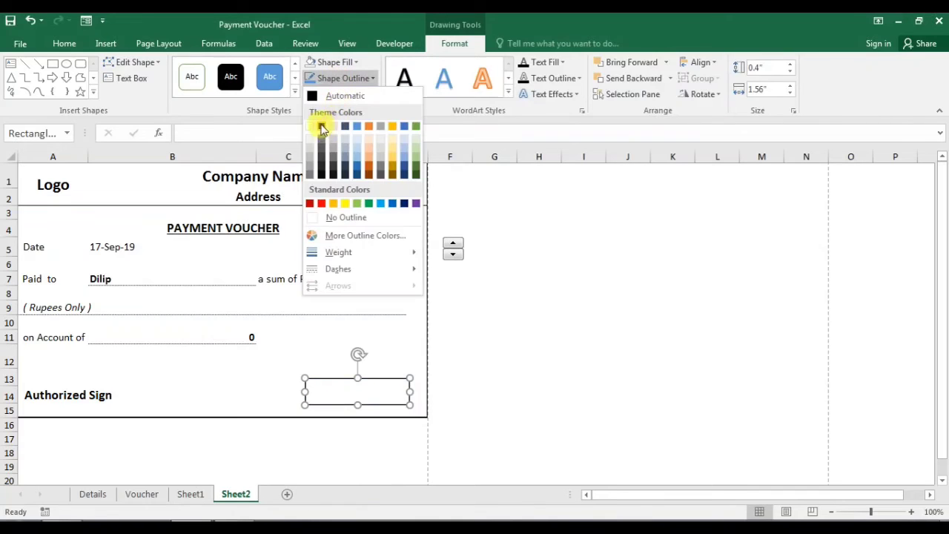
click(322, 128)
click(494, 334)
- Duplicate the outlined rectangle and place the copy over the original, shifted slightly sideways
click(374, 385)
click(377, 379)
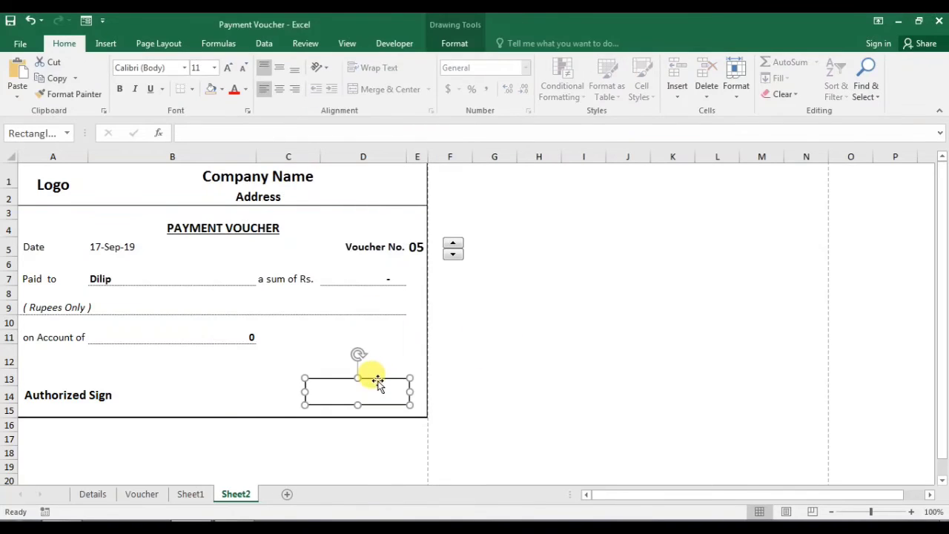
right_click(377, 380)
click(406, 161)
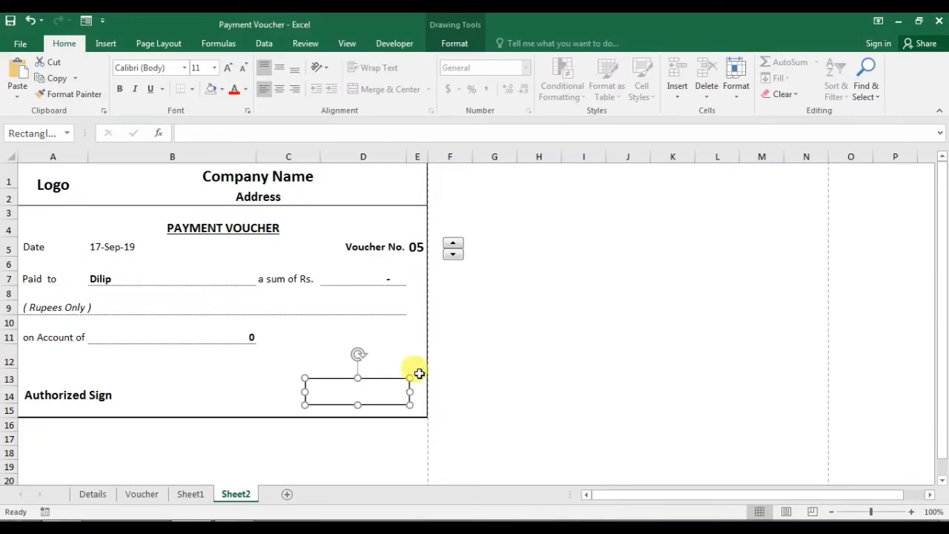
mouse_move(411, 391)
mouse_down()
mouse_move(392, 392)
mouse_move(403, 400)
mouse_up()
key(ctrl+v)
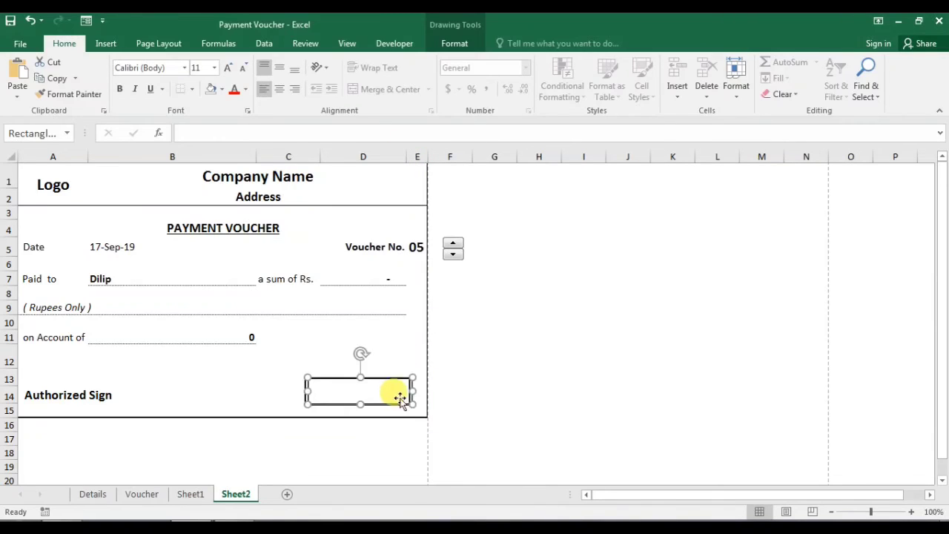
key(Escape)
drag(305, 388, 326, 389)
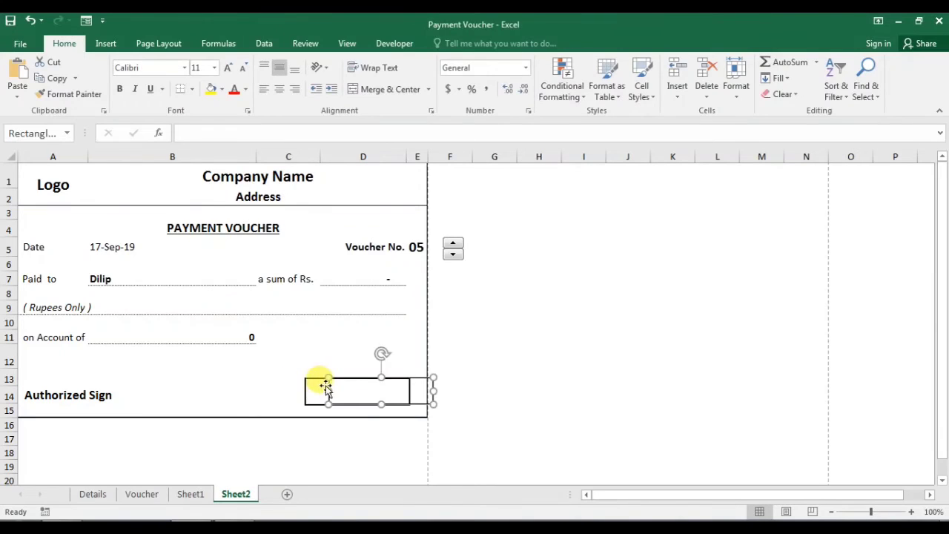
- Align the two rectangles to each other by center and middle so they overlap exactly
shift+click(303, 387)
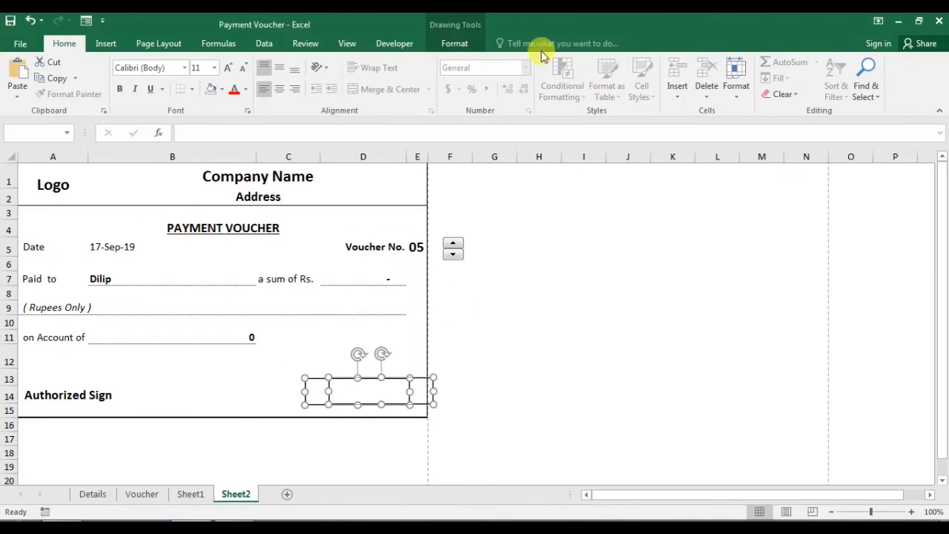
click(454, 44)
click(701, 78)
click(697, 64)
click(697, 66)
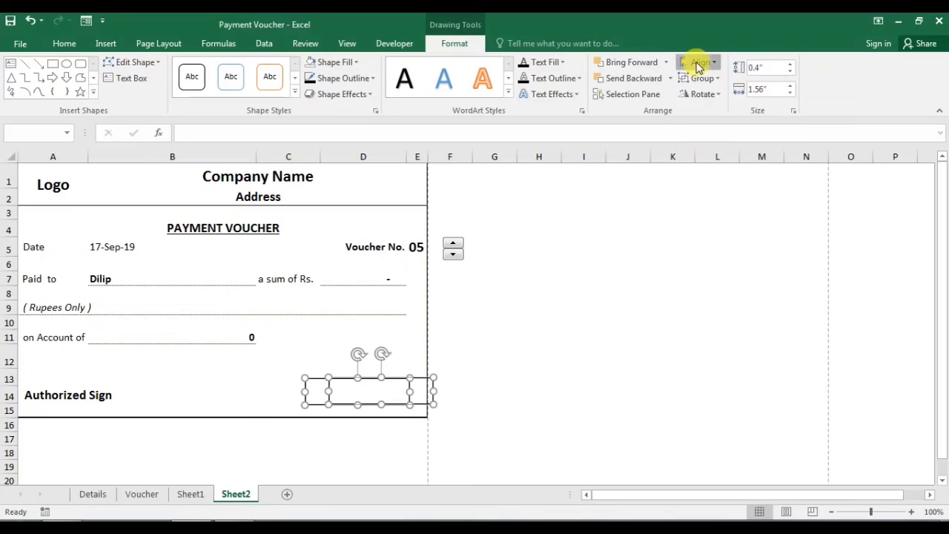
click(697, 66)
click(727, 96)
click(697, 63)
click(720, 146)
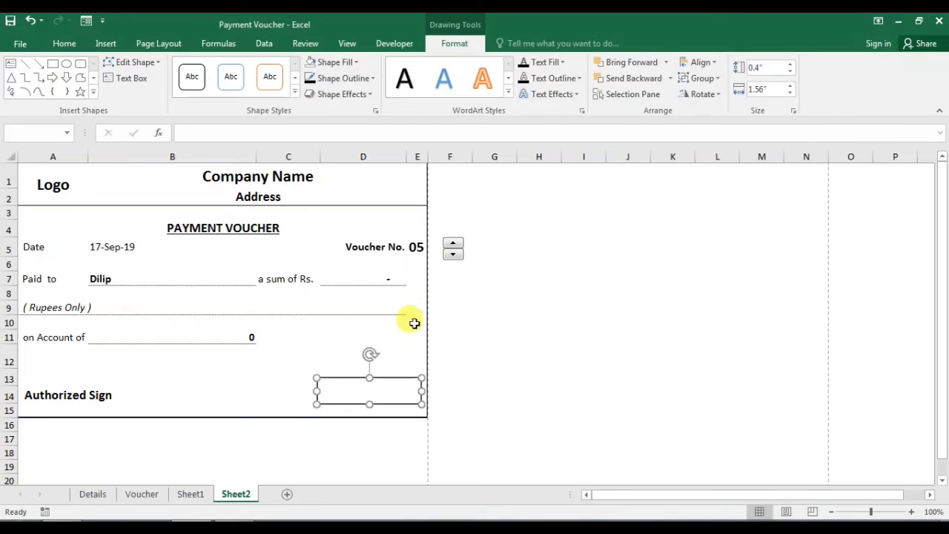
click(504, 391)
- Narrow the front rectangle to about 0.32" at the left end of the frame and fill it black
click(405, 387)
click(420, 393)
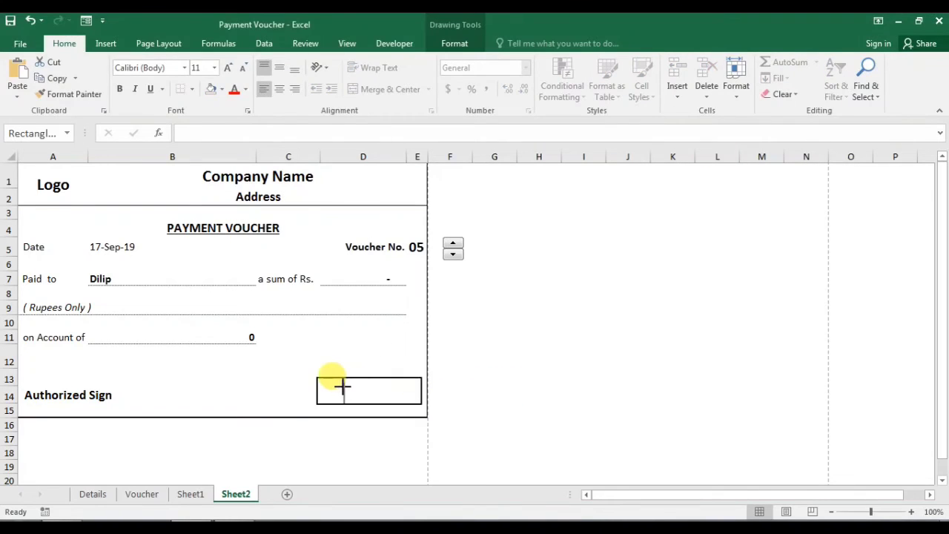
drag(338, 385, 339, 405)
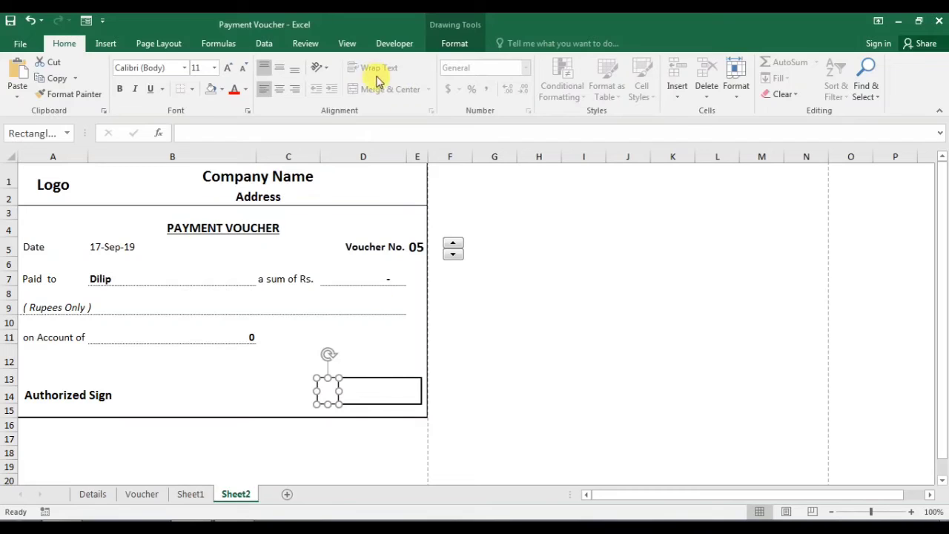
click(453, 43)
click(331, 64)
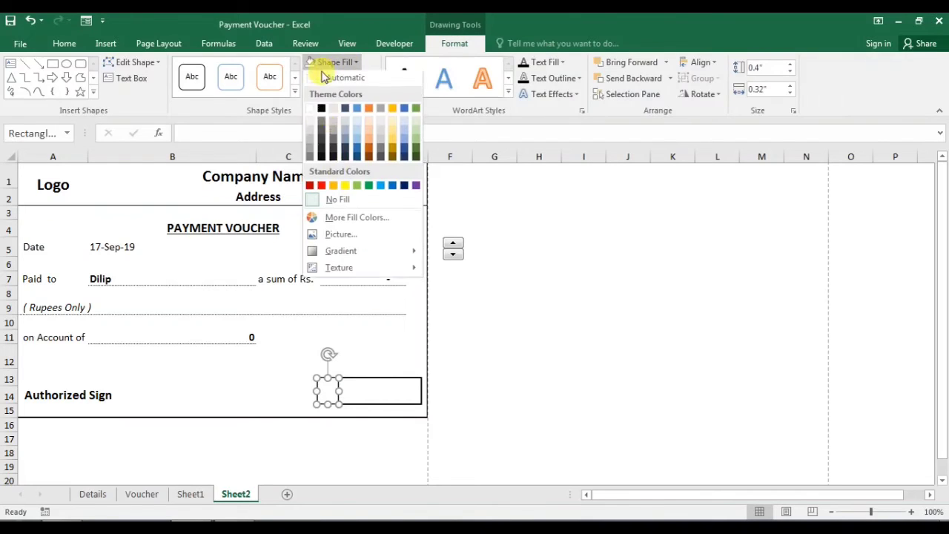
click(321, 108)
click(538, 375)
- Insert the ₹ symbol from the Indian Rupee font as text inside the black rectangle
click(329, 388)
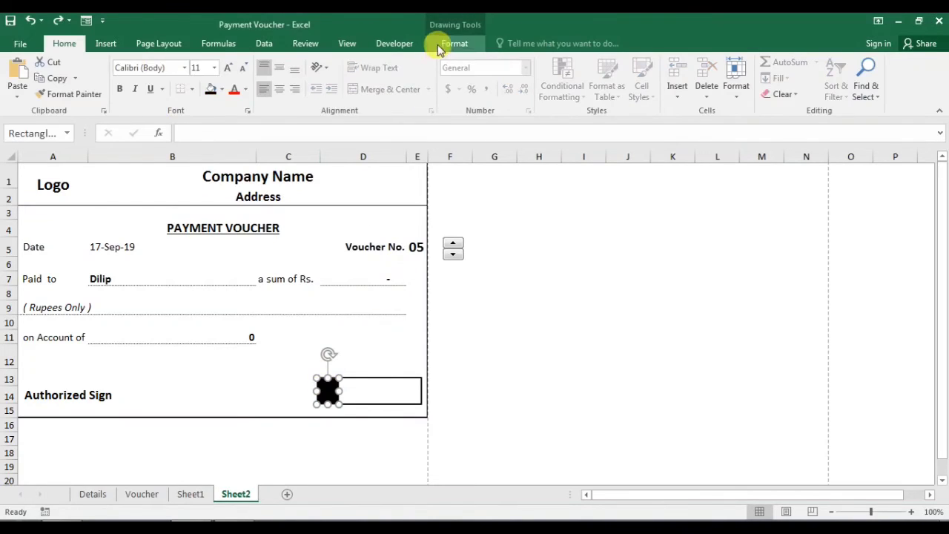
click(454, 43)
click(127, 78)
click(328, 390)
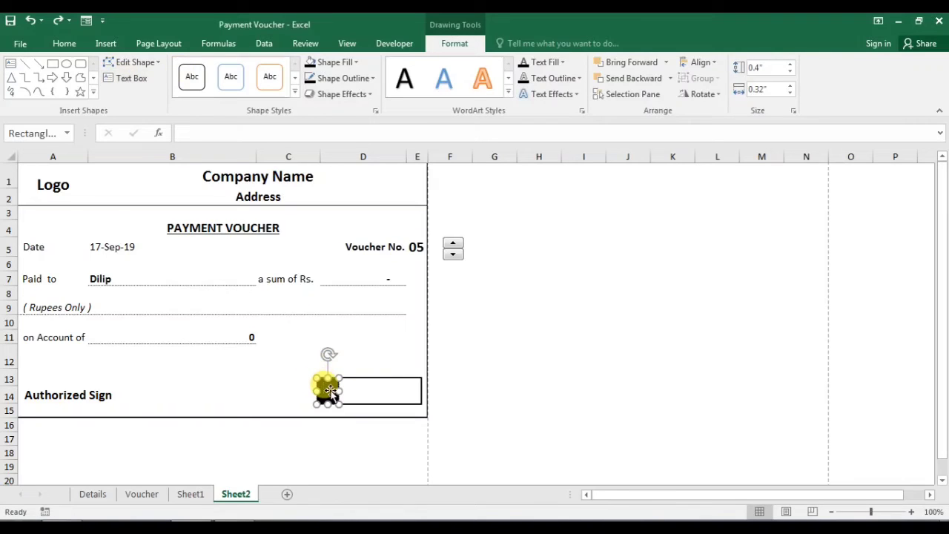
click(105, 43)
click(883, 77)
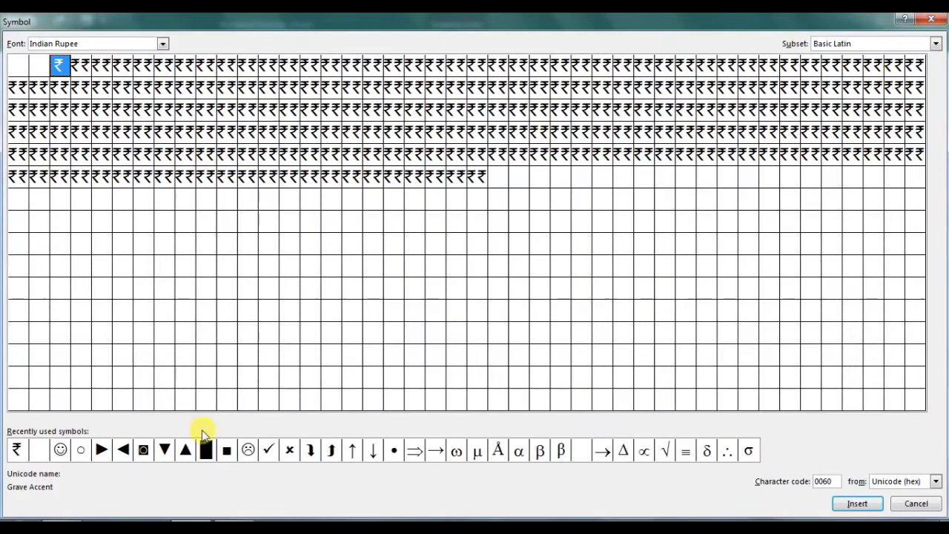
double_click(19, 452)
key(Escape)
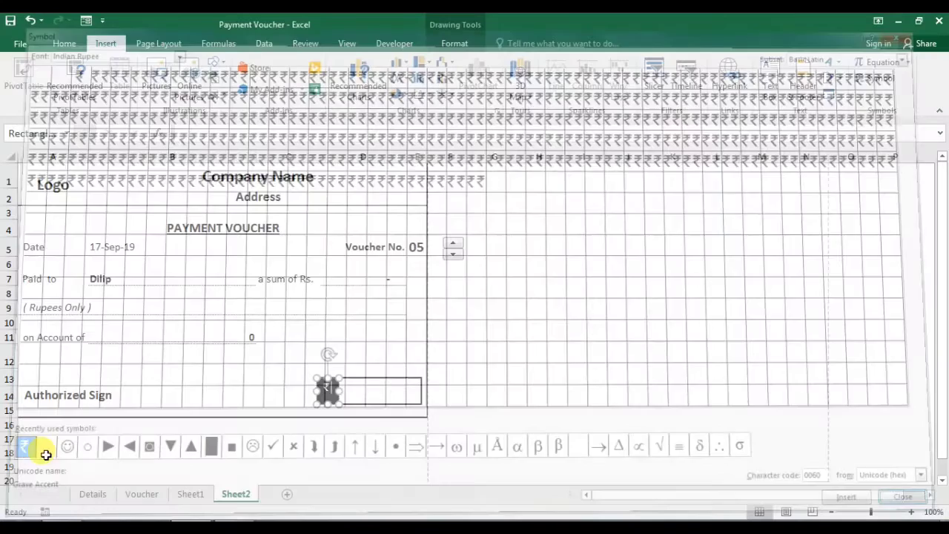
- Enlarge the ₹ symbol in the black rectangle to 18 pt
drag(320, 386, 327, 387)
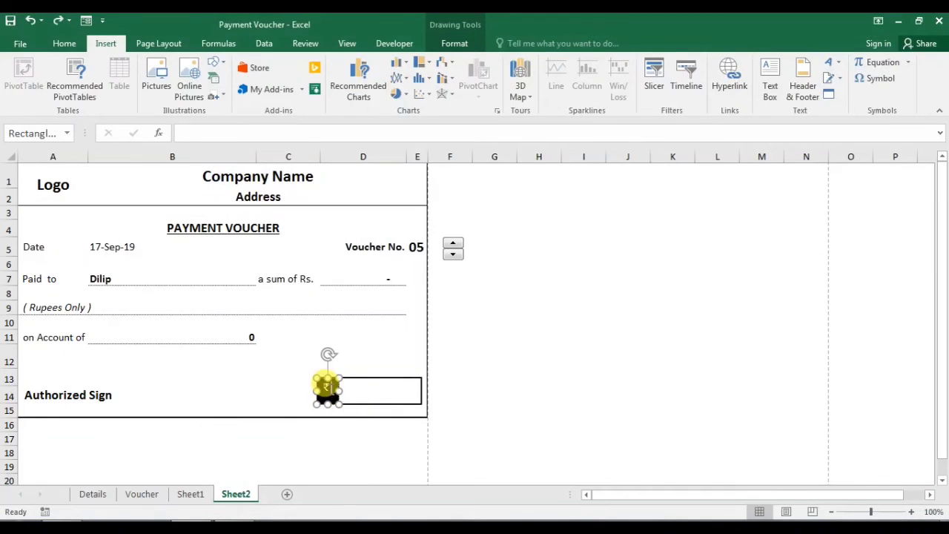
click(64, 43)
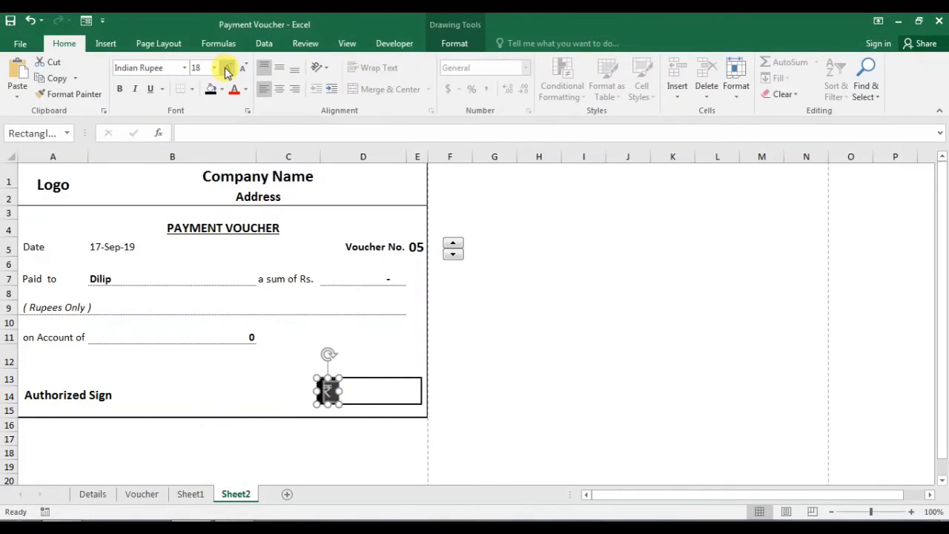
click(511, 285)
click(330, 389)
- Draw a text box about 0.38" by 1.2" in the frame beside the ₹, with bold, right-aligned 14 pt text
click(386, 396)
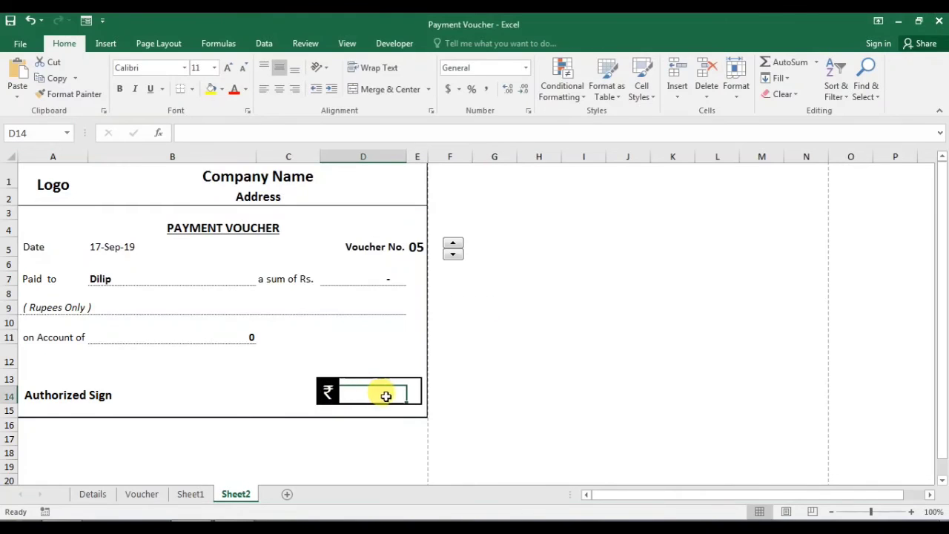
click(454, 389)
click(106, 43)
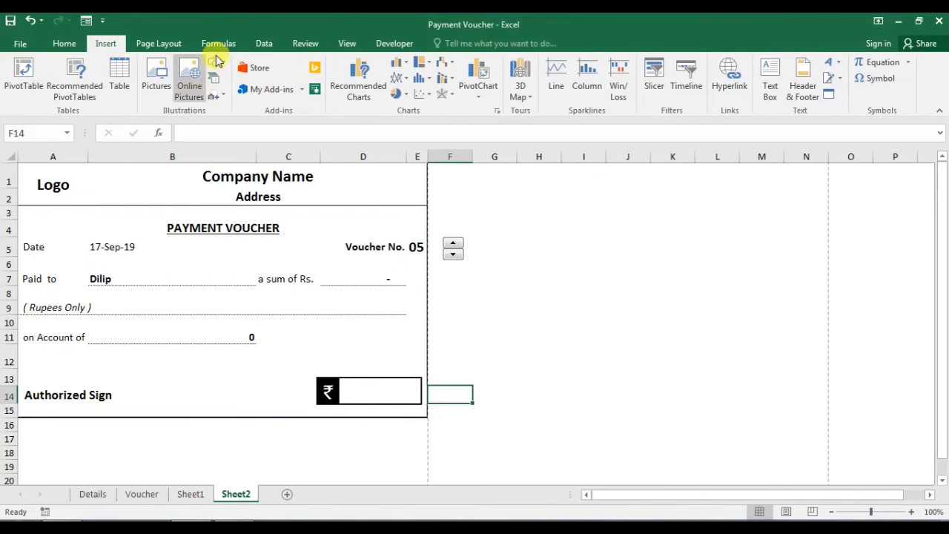
click(214, 62)
click(213, 94)
drag(341, 376, 420, 403)
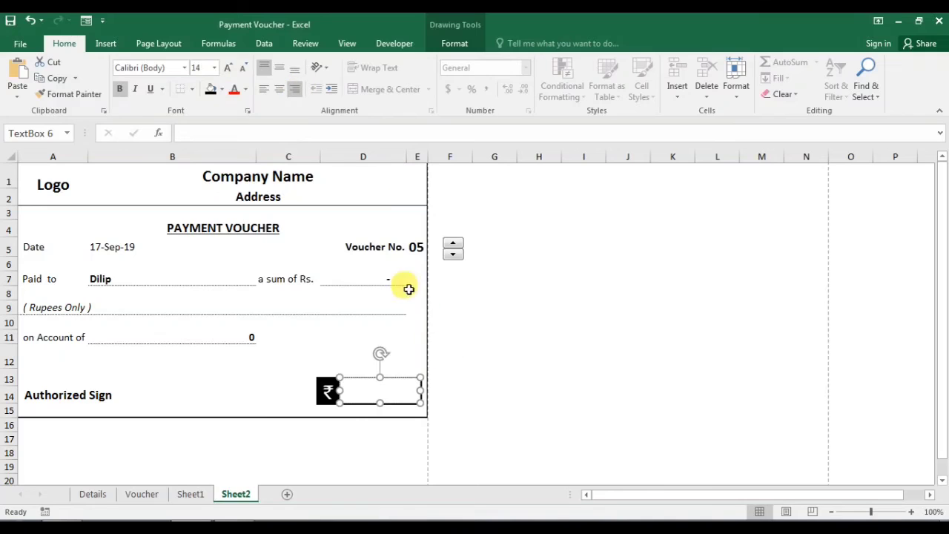
- Link the new text box to cell $D$7 and step the voucher number to 03 with the spin button
click(239, 132)
text(=)
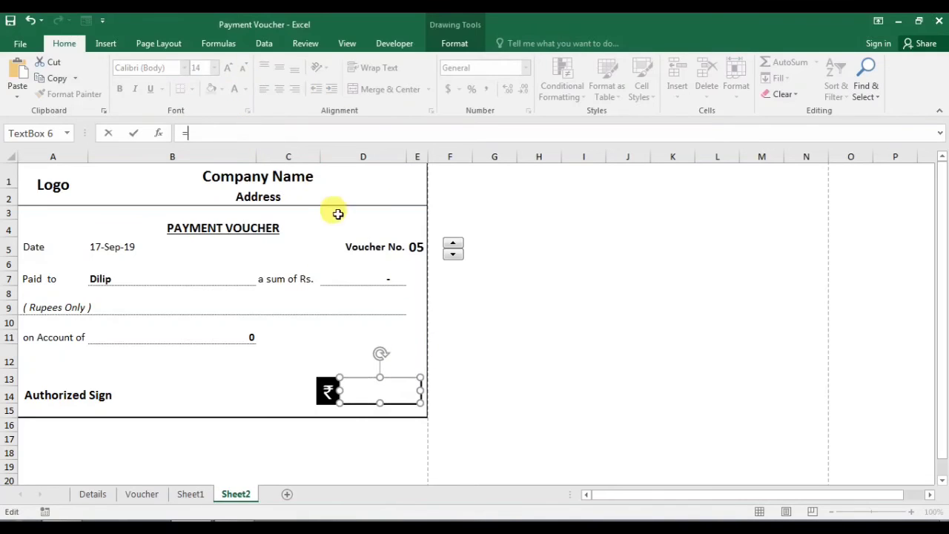
key(Return)
click(502, 394)
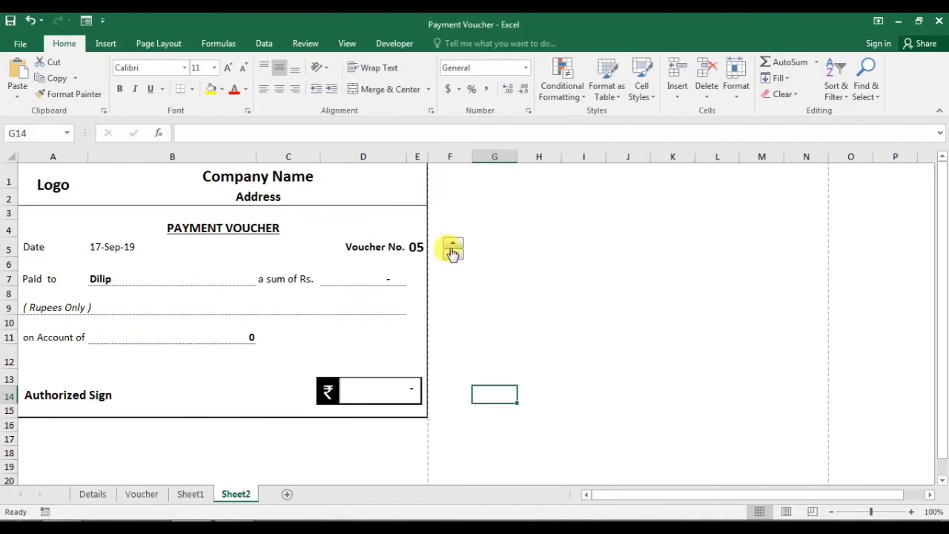
click(454, 255)
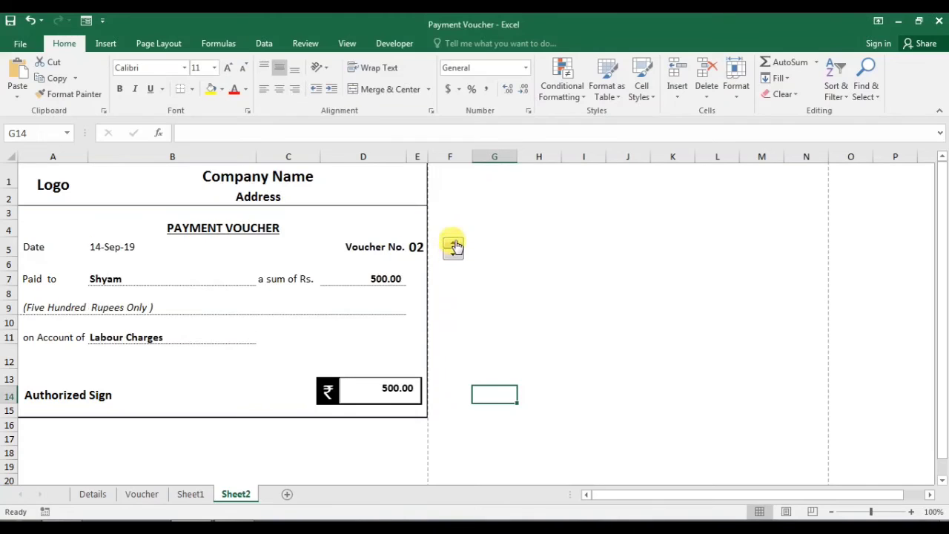
click(454, 244)
click(399, 391)
click(455, 43)
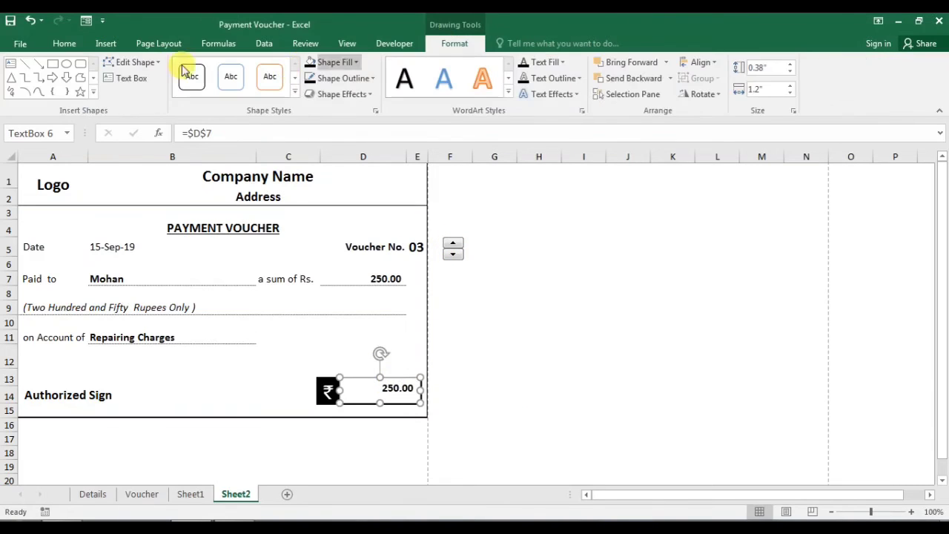
click(124, 78)
click(390, 396)
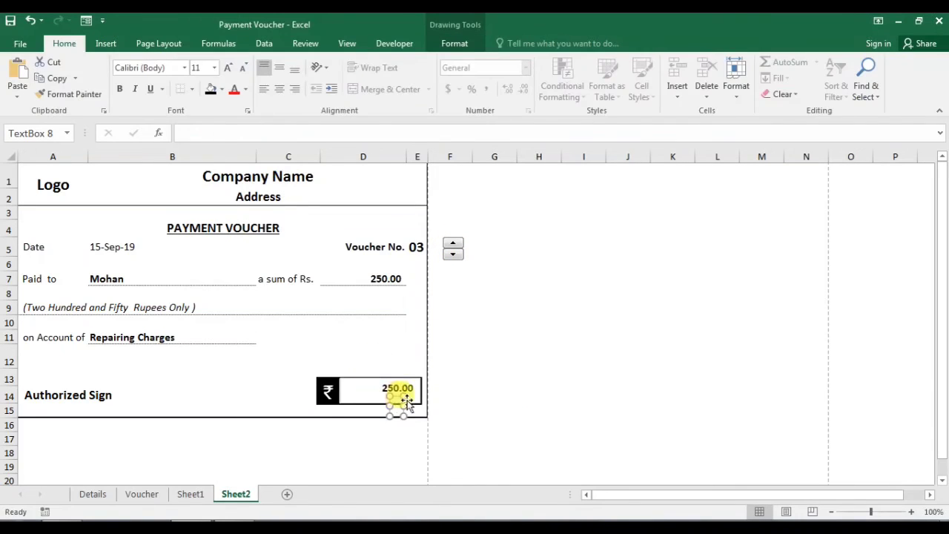
key(ctrl+z)
click(483, 394)
drag(404, 393, 464, 402)
key(ctrl+z)
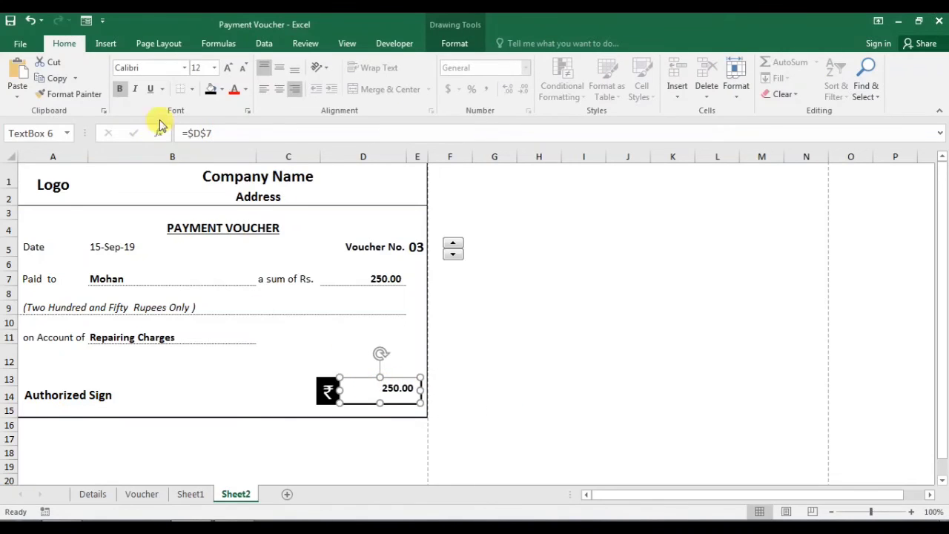
- Enlarge the linked amount in the text box beside the ₹ symbol to 18 pt
click(230, 126)
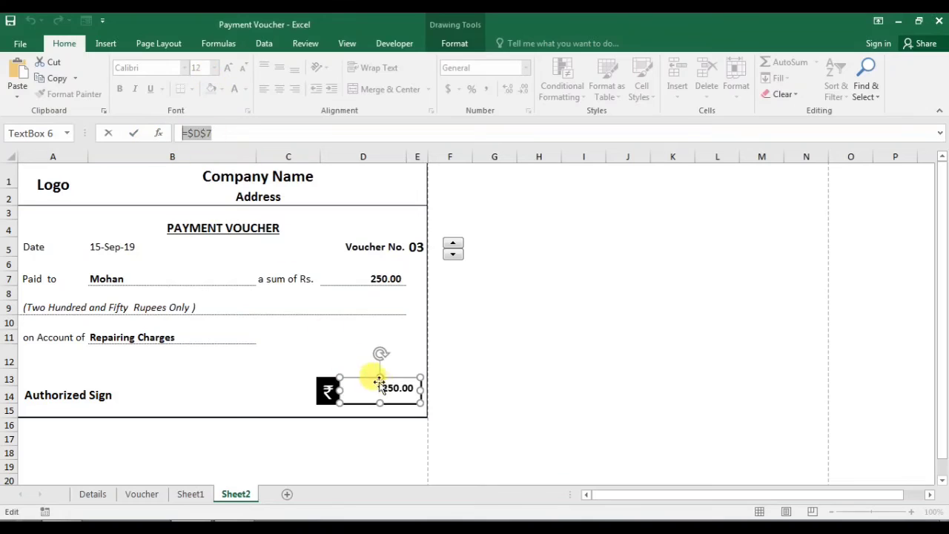
key(Return)
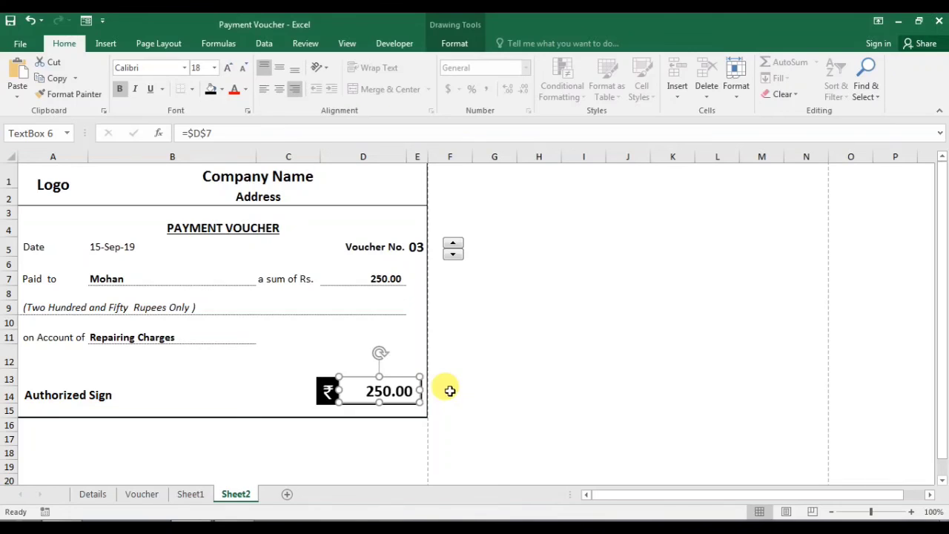
key(Escape)
- Step the voucher number up to 06 with the spin button to test the linked amount box
click(452, 243)
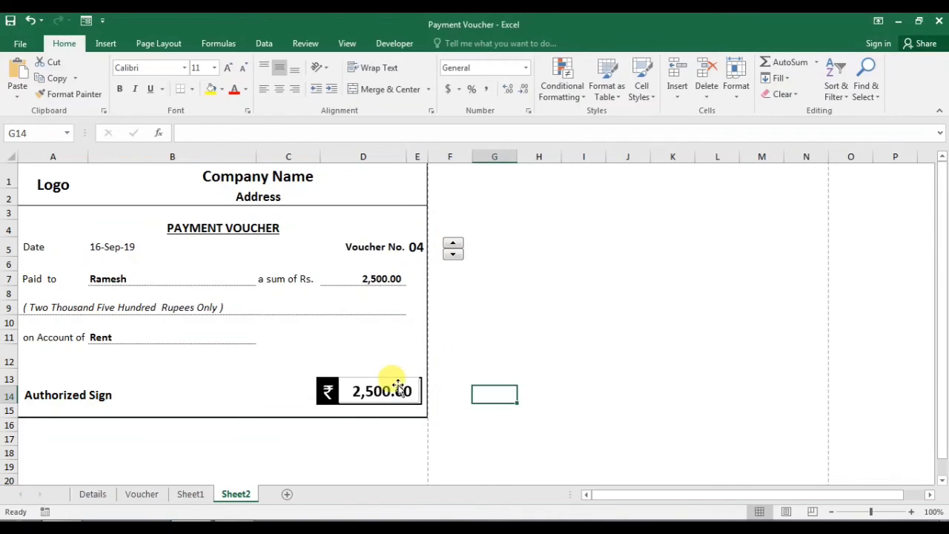
click(403, 276)
double_click(452, 243)
click(450, 337)
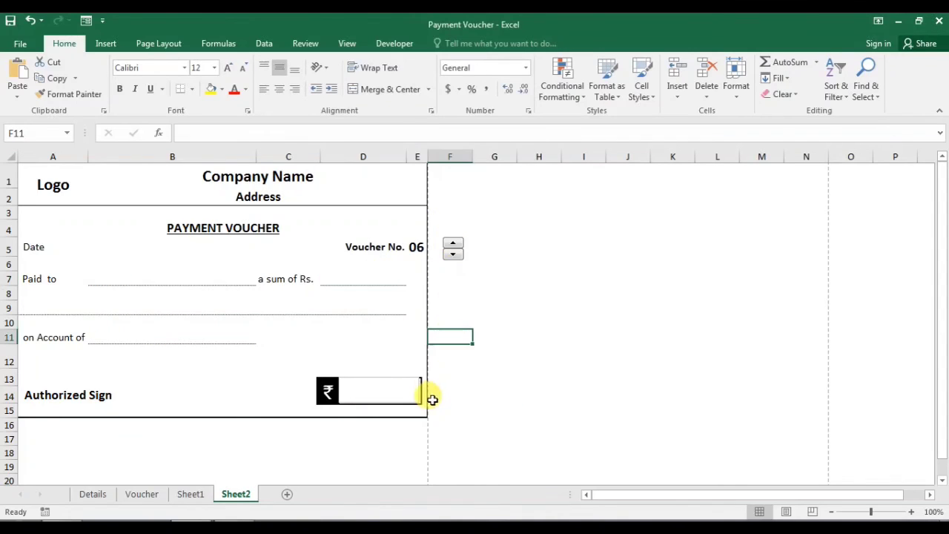
- Remove the fill and outline from the linked amount text box so the frame behind it shows
click(422, 400)
click(454, 43)
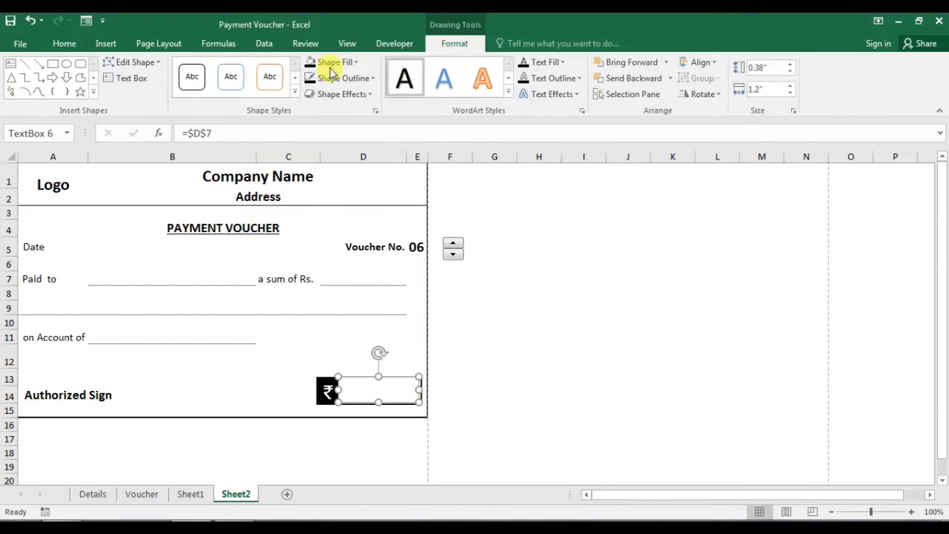
click(358, 64)
click(356, 87)
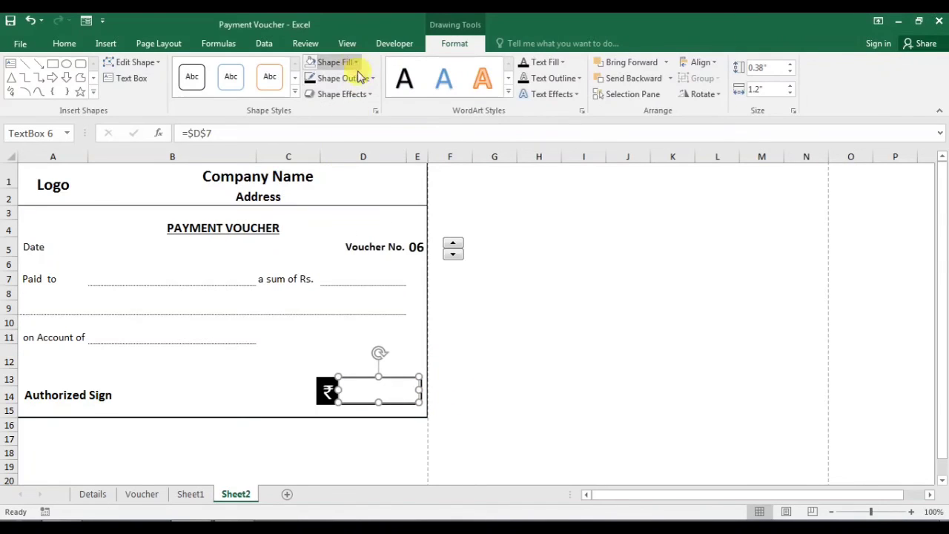
click(345, 78)
click(337, 220)
click(570, 424)
click(376, 391)
click(479, 408)
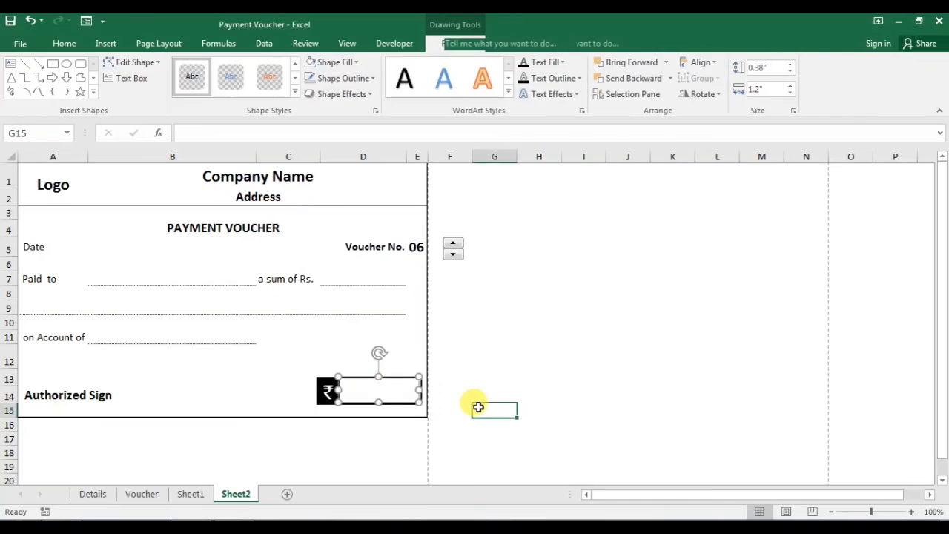
click(462, 397)
- Step the voucher number back to 01 with the spin button and check the page area beneath the voucher
click(455, 257)
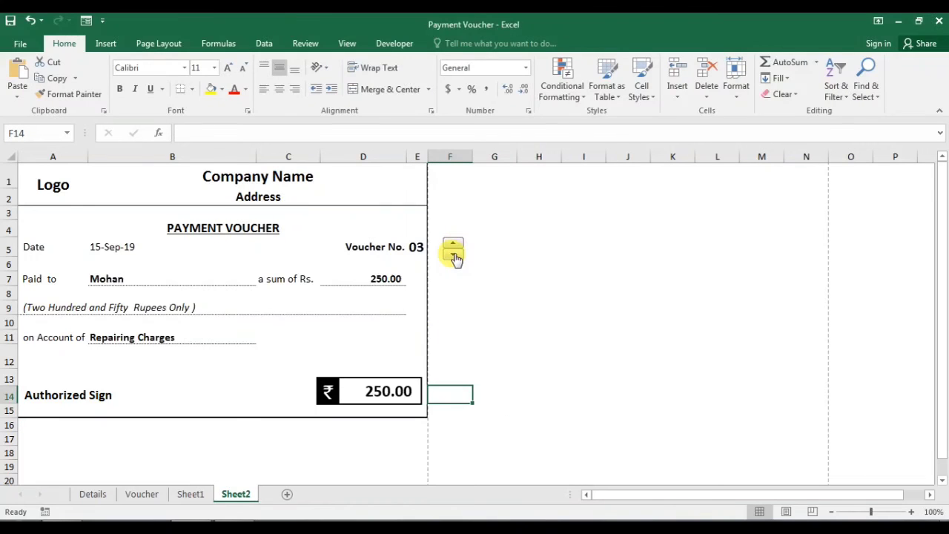
scroll(299, 406, down, 11)
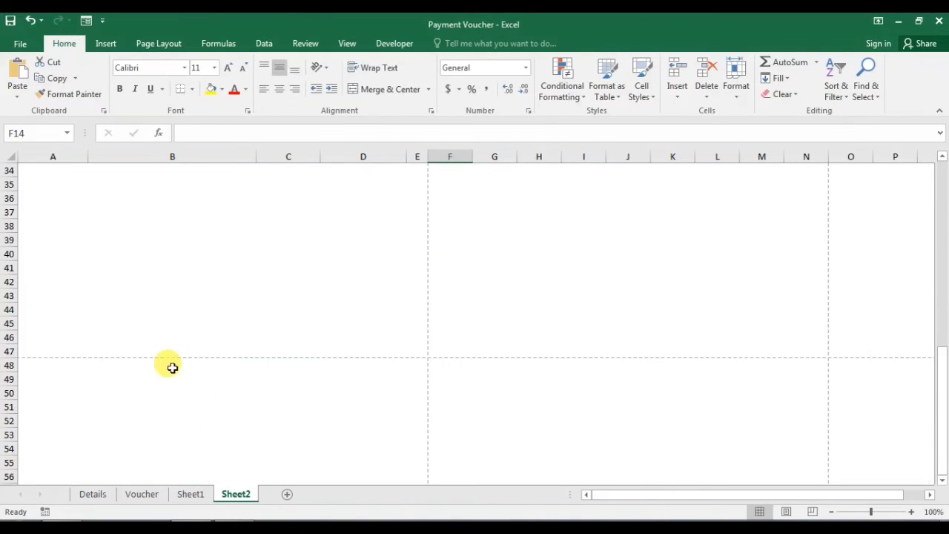
scroll(170, 367, up, 5)
scroll(83, 377, up, 6)
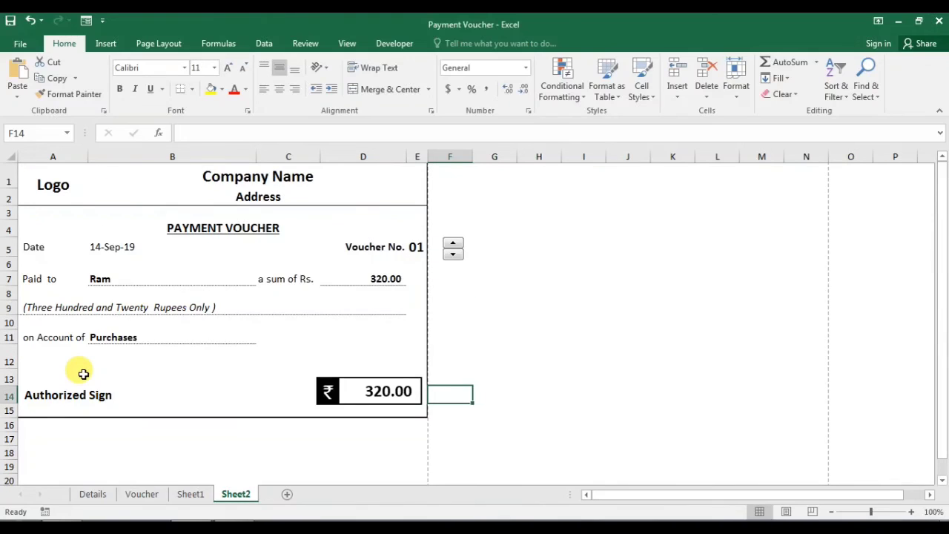
- Copy voucher rows 1 to 15 and paste them starting at row 29 to make a second voucher
drag(9, 182, 9, 410)
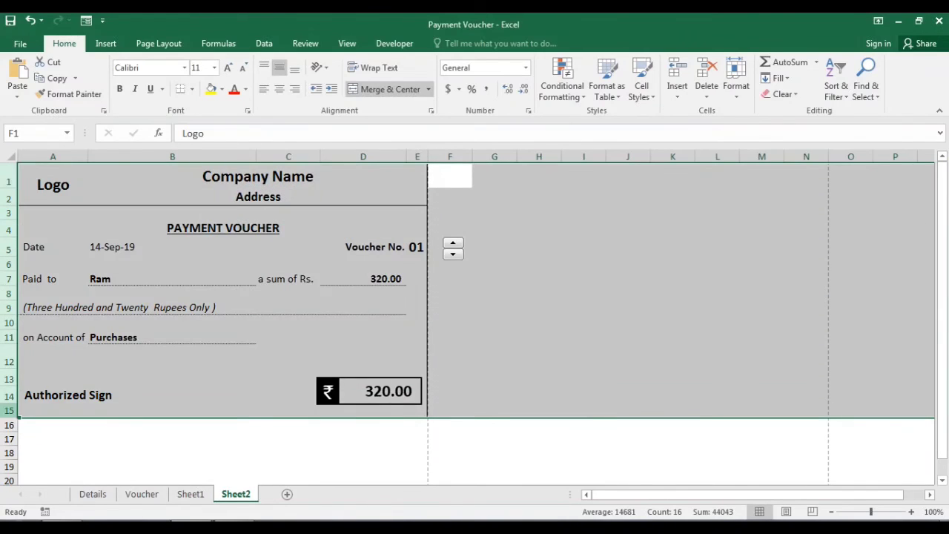
key(ctrl+c)
scroll(40, 397, down, 3)
scroll(39, 396, down, 1)
click(30, 394)
key(ctrl+v)
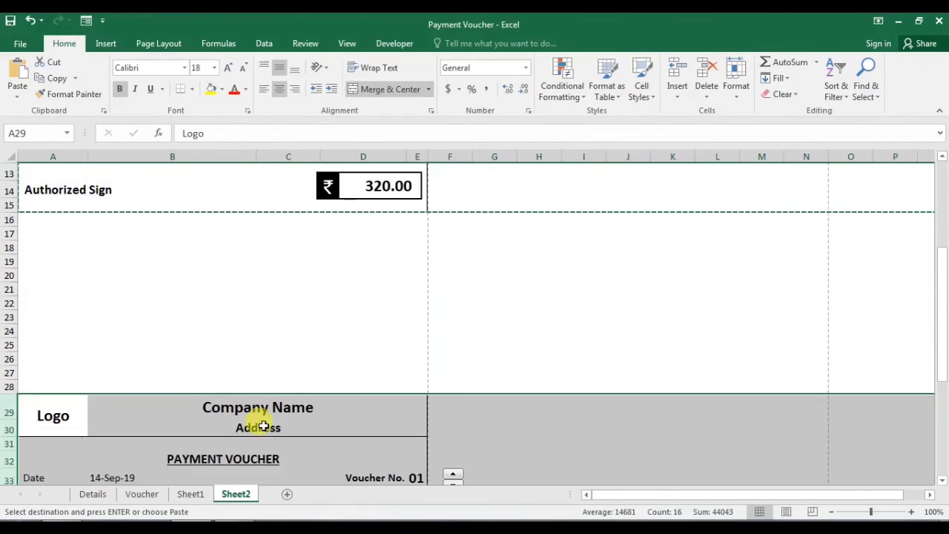
- Check where the second voucher ends against the page break and delete empty row 28 above it
scroll(254, 423, down, 7)
scroll(316, 410, down, 2)
scroll(456, 391, up, 1)
click(455, 393)
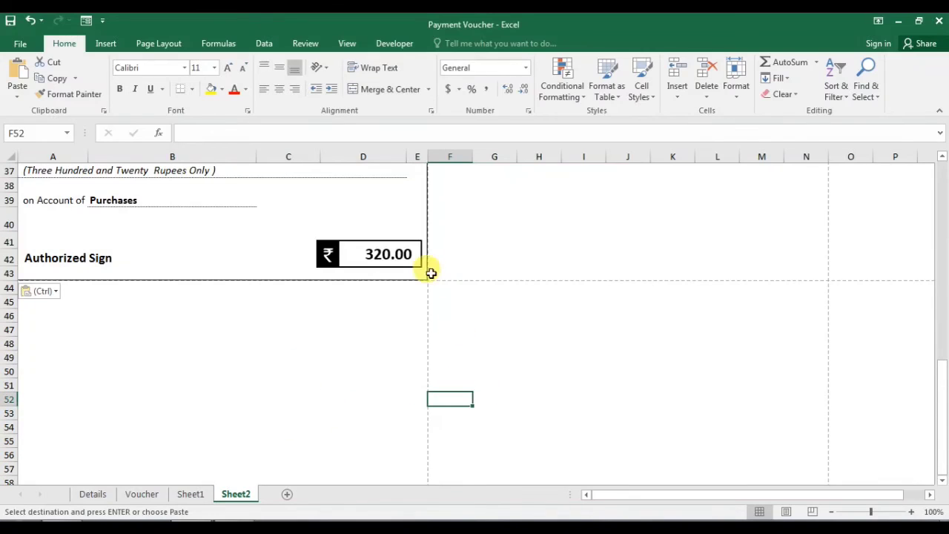
click(454, 283)
scroll(282, 331, up, 6)
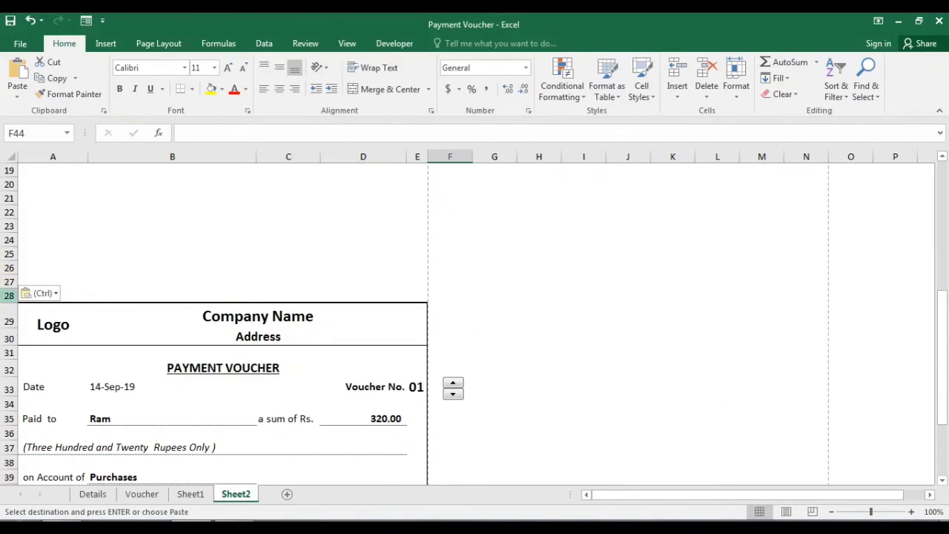
right_click(9, 295)
click(47, 407)
- Step the original voucher number to 02 and remove the duplicate spin button beside the second voucher
click(417, 373)
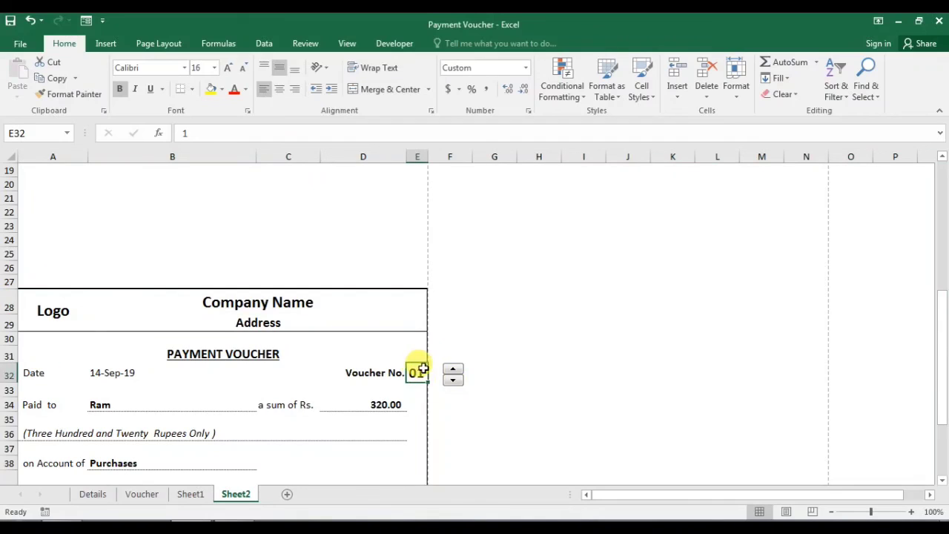
scroll(445, 304, up, 6)
click(454, 244)
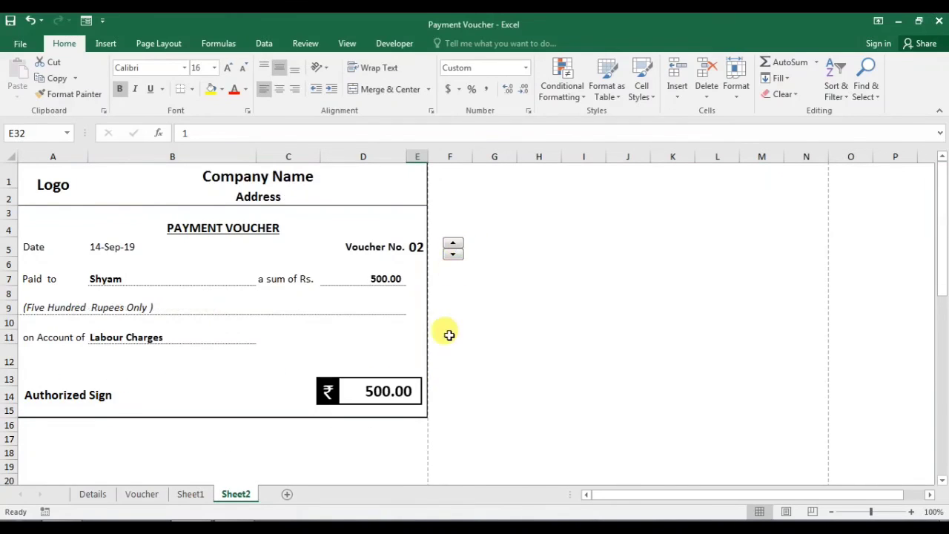
scroll(447, 332, down, 9)
right_click(455, 250)
click(485, 257)
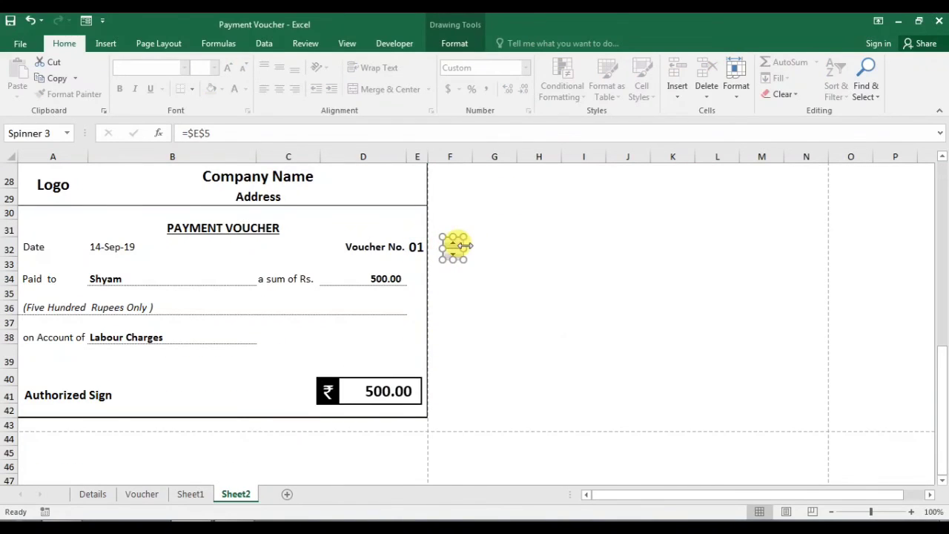
- Link the second voucher's number in cell E32 to the original with the formula =E5
text(=)
scroll(438, 267, up, 8)
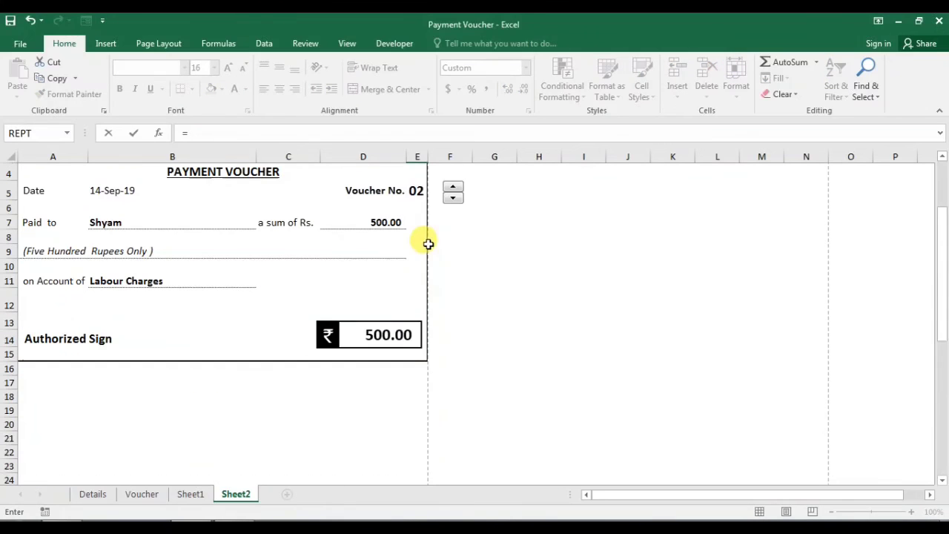
click(414, 190)
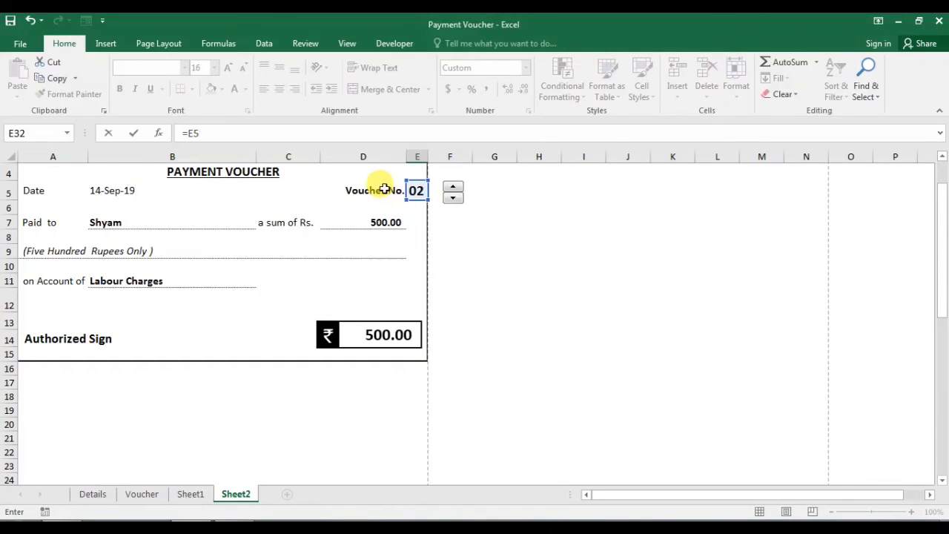
key(Return)
scroll(447, 364, down, 2)
click(411, 361)
- Step the original voucher number to 03 and check the second voucher's paid-to and amount-in-words cells
click(191, 393)
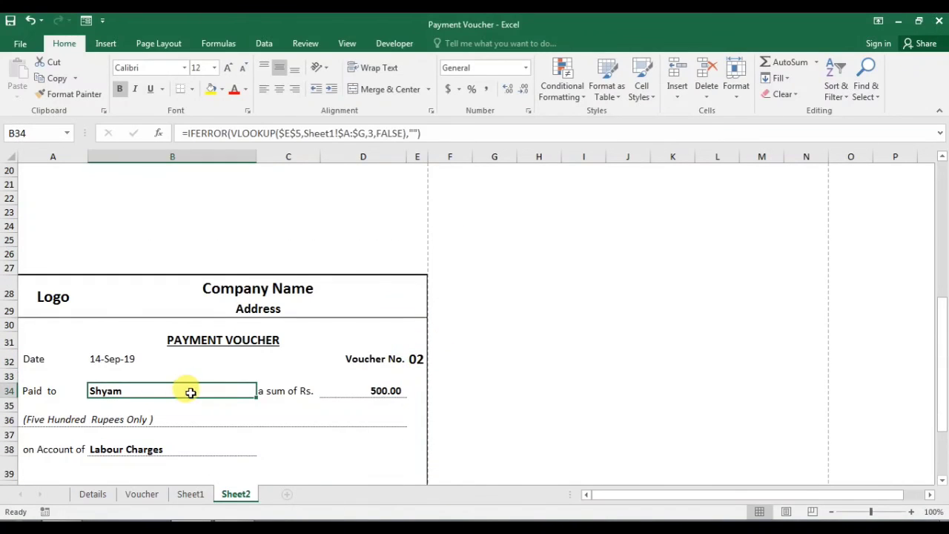
scroll(176, 371, down, 3)
scroll(432, 273, up, 9)
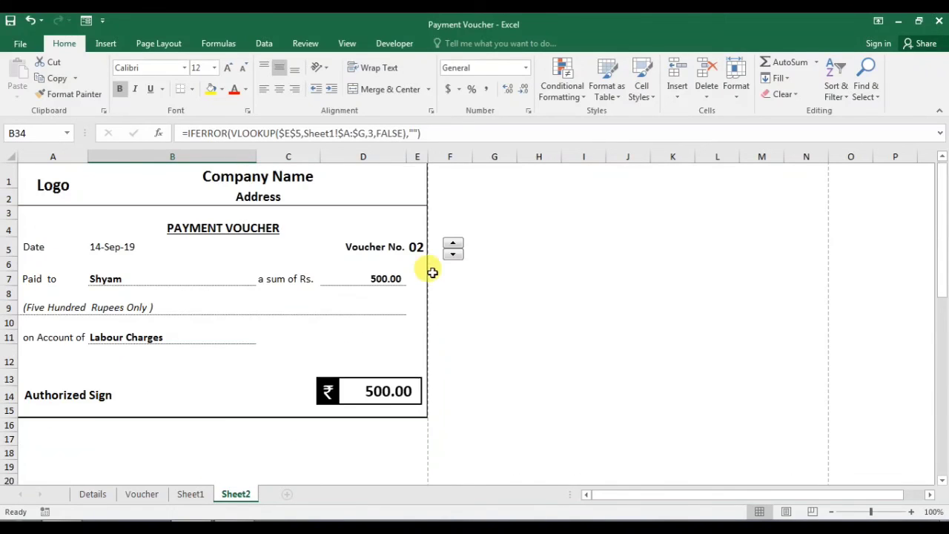
click(454, 243)
scroll(428, 424, down, 9)
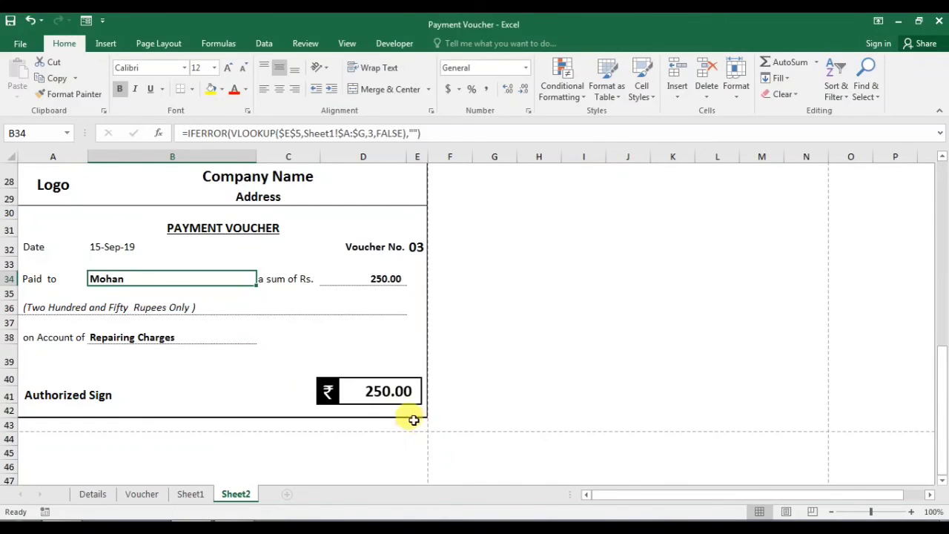
click(413, 420)
click(489, 380)
scroll(446, 370, up, 1)
click(148, 348)
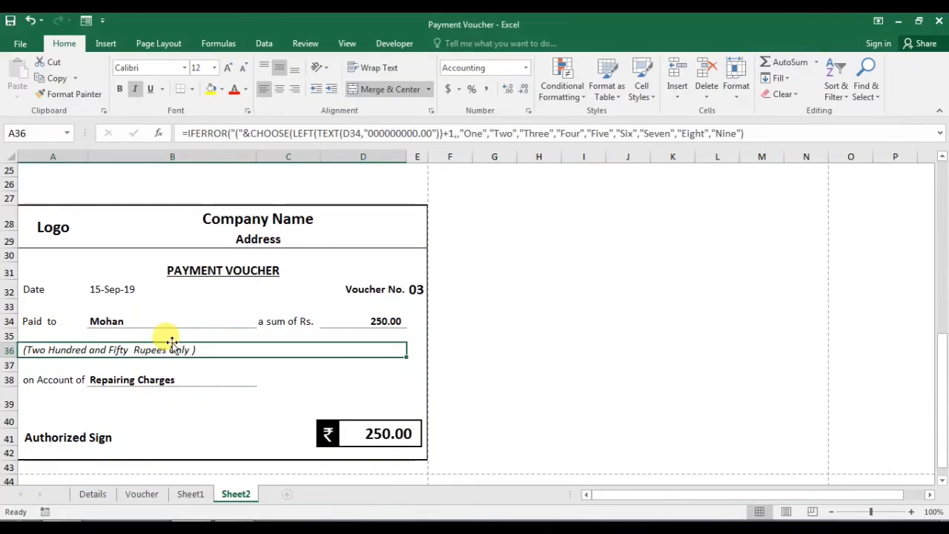